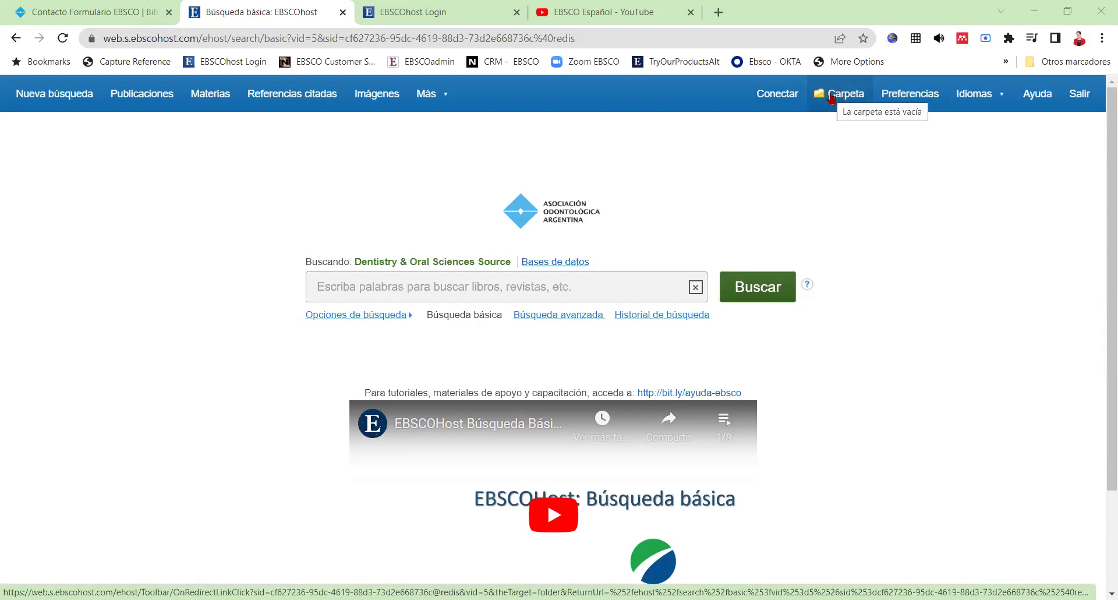
# - Sign in to the personal EBSCOhost account using the listed Google account
pyautogui.click(766, 97)
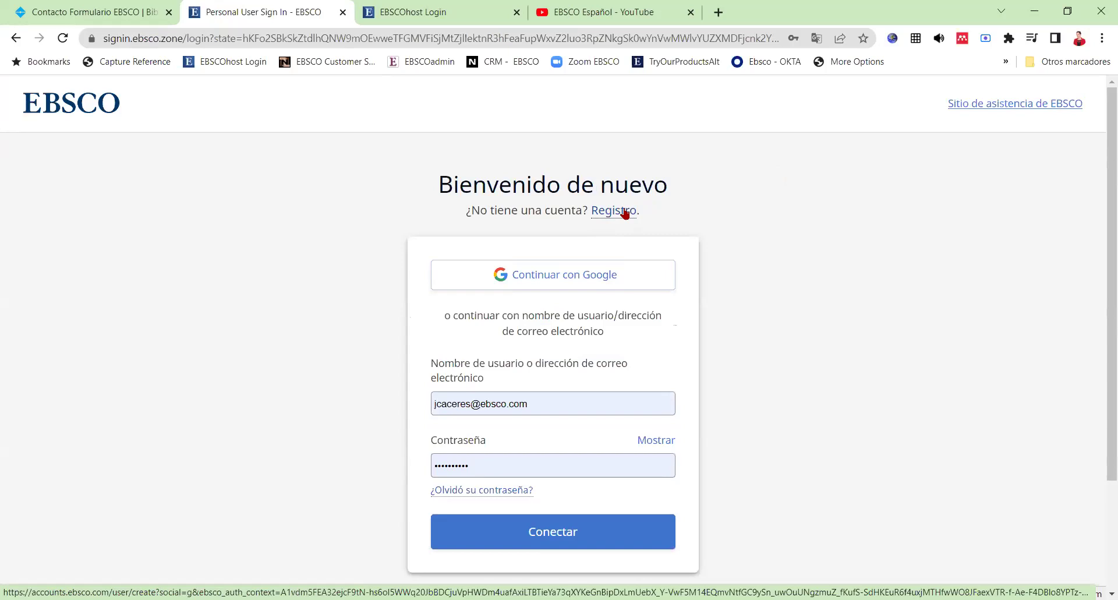
pyautogui.click(554, 278)
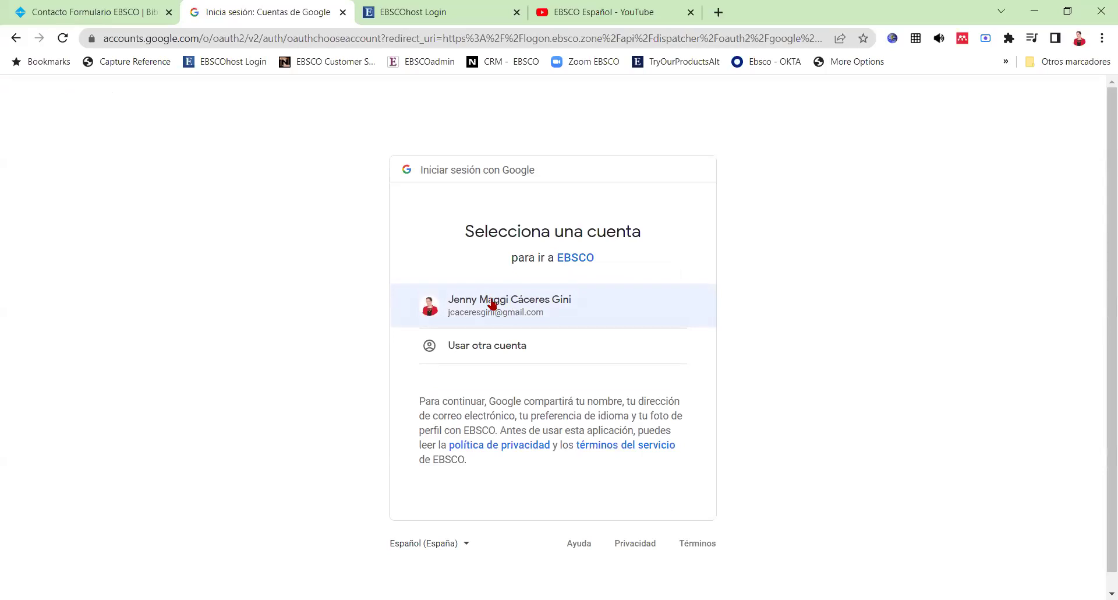
pyautogui.click(492, 303)
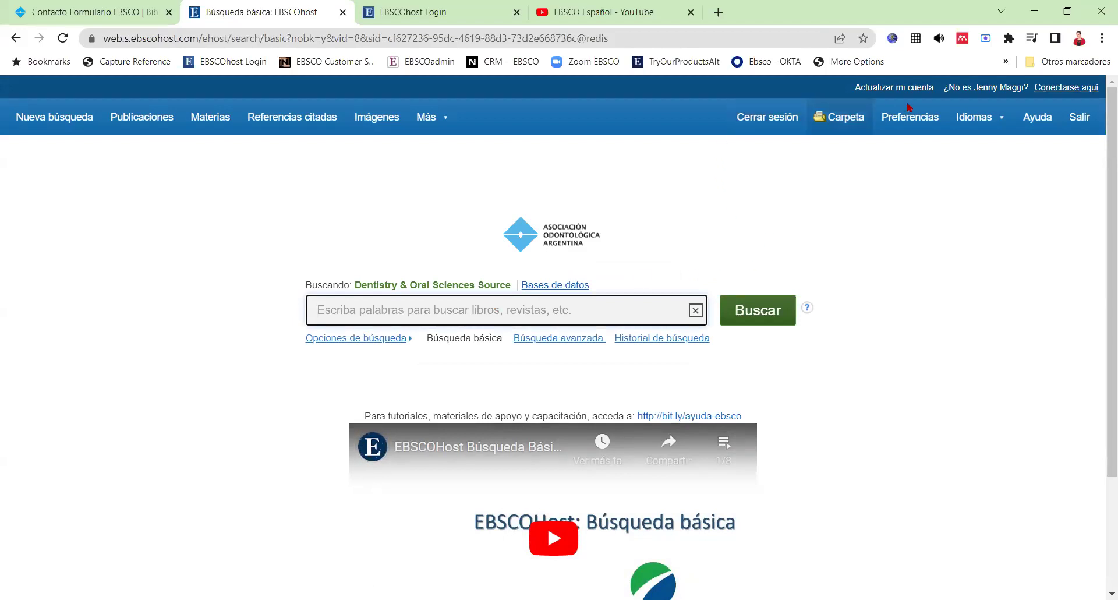
pyautogui.click(990, 106)
pyautogui.click(984, 97)
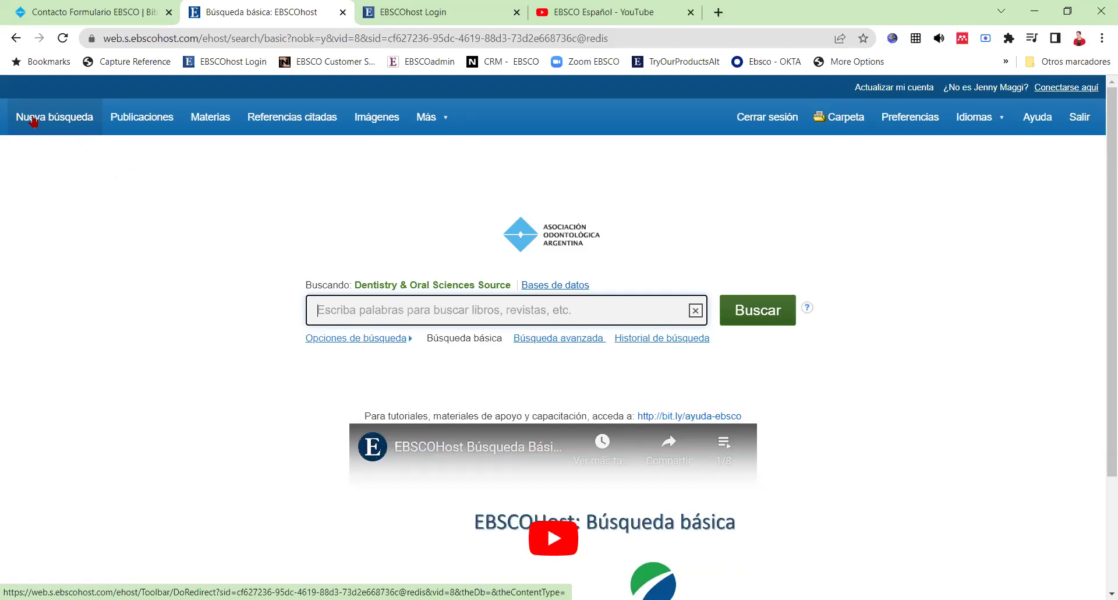
# - Open the database's publications list and review the search modes Alfabético, Por materia y descripción and Cualquier palabra
pyautogui.click(134, 122)
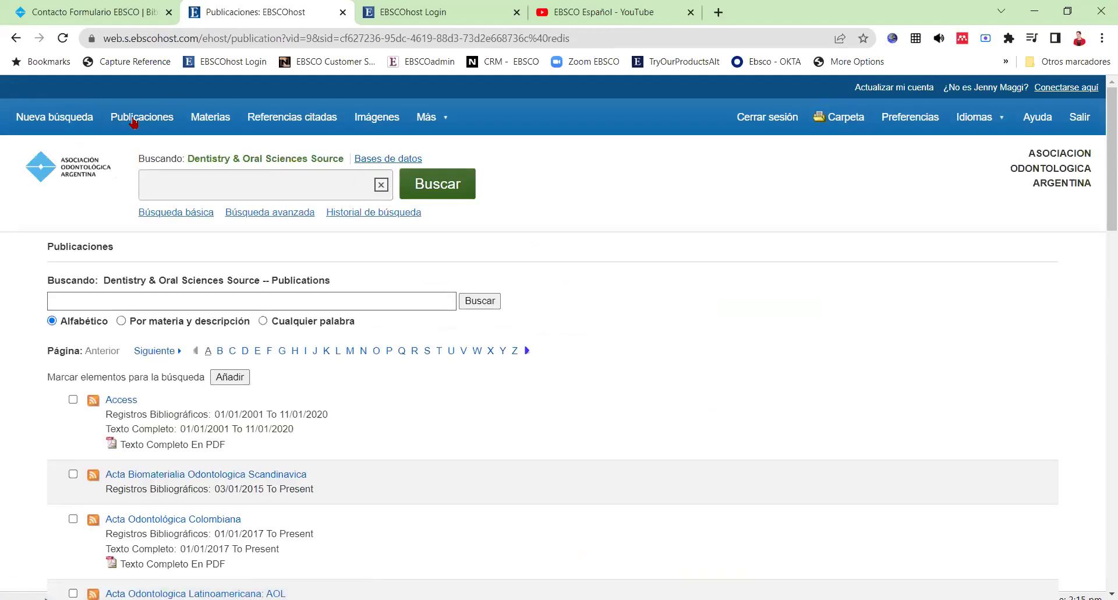
pyautogui.moveTo(107, 326); pyautogui.dragTo(60, 326)
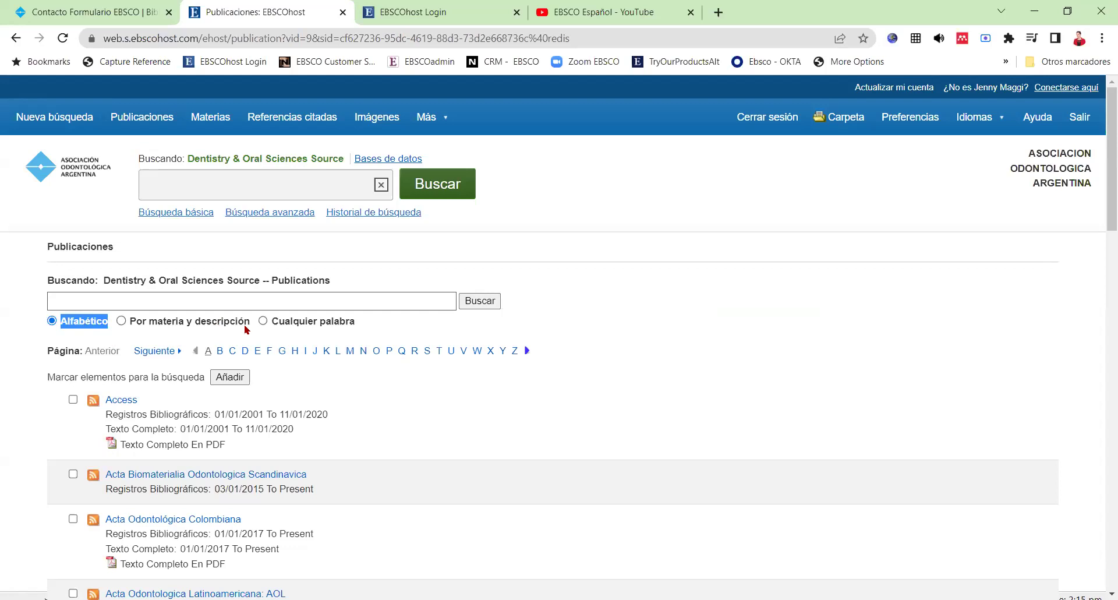
pyautogui.moveTo(243, 329); pyautogui.dragTo(145, 331)
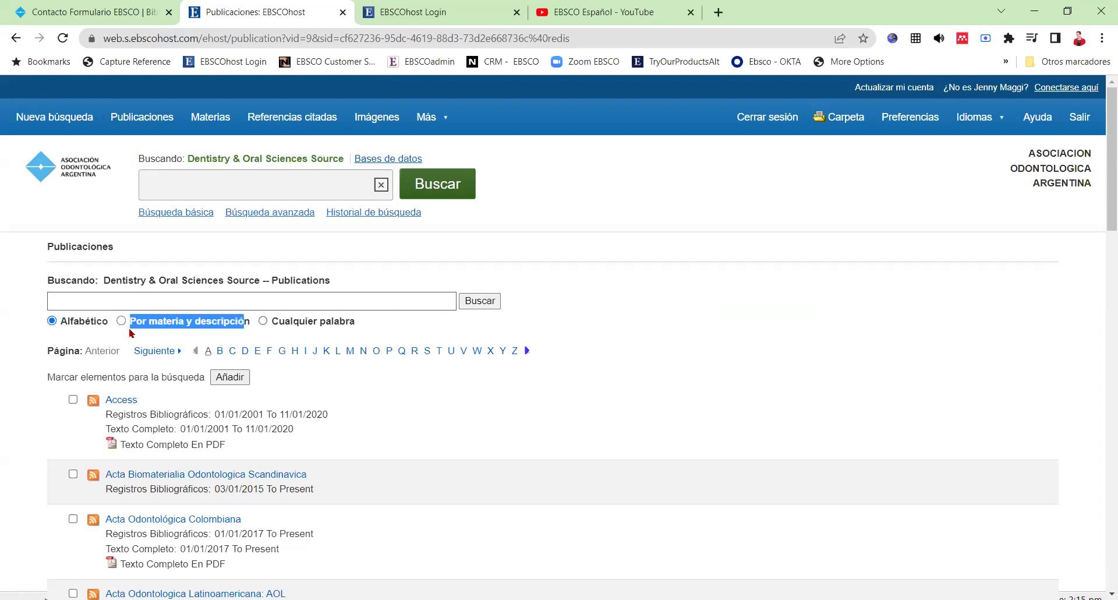
pyautogui.moveTo(360, 323); pyautogui.dragTo(272, 327)
pyautogui.click(380, 328)
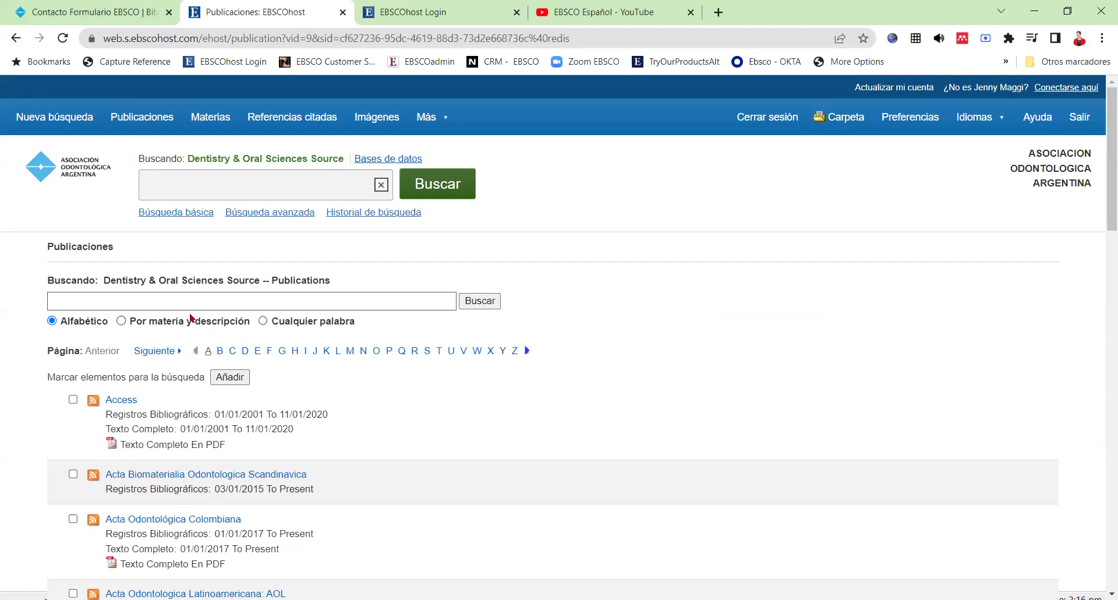
pyautogui.moveTo(109, 331); pyautogui.dragTo(63, 330)
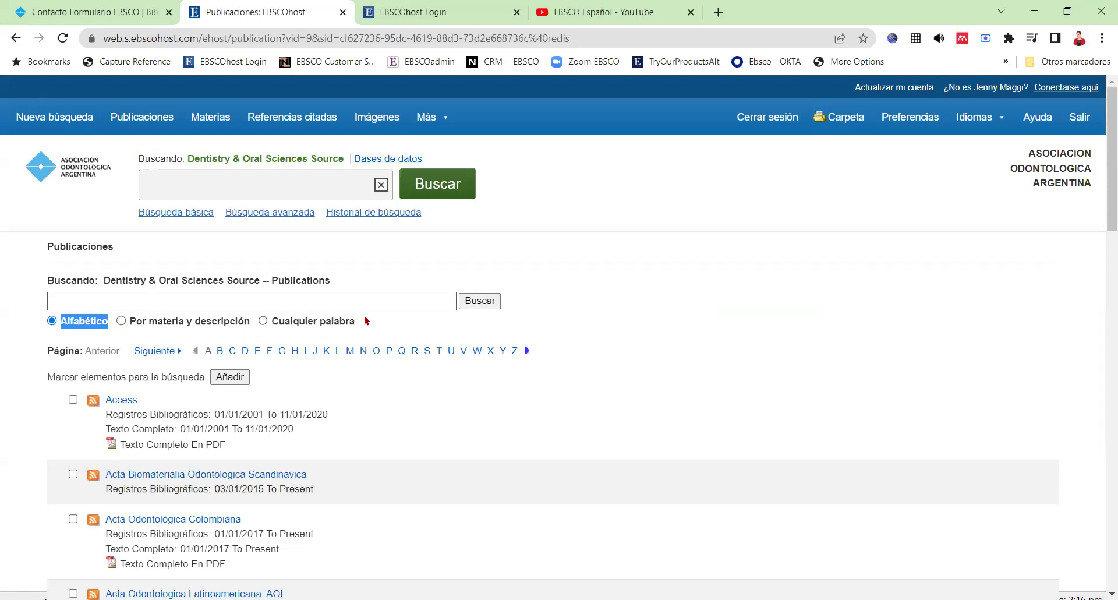
pyautogui.click(381, 321)
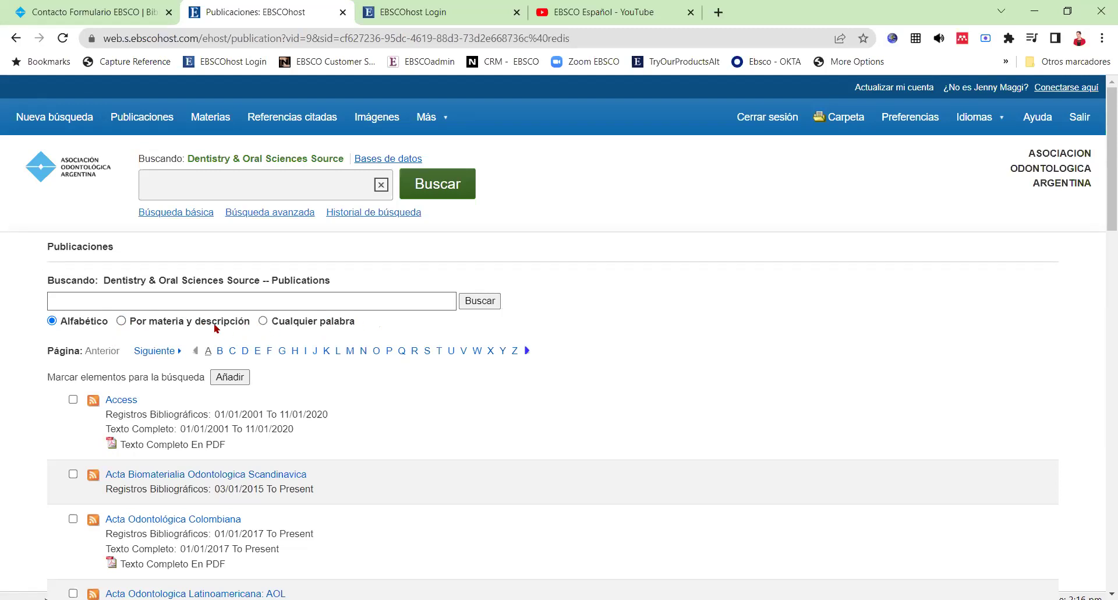
# - Search the publications by subject and description (Por materia y descripción) for "endodontics"
pyautogui.moveTo(250, 333); pyautogui.dragTo(131, 329)
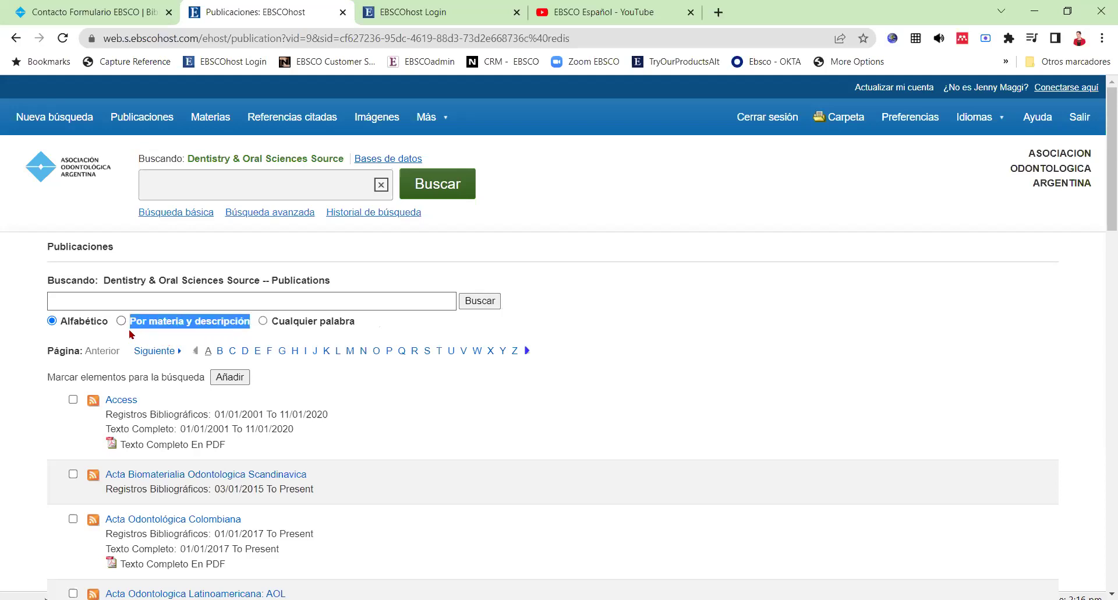
pyautogui.click(121, 323)
pyautogui.click(111, 301)
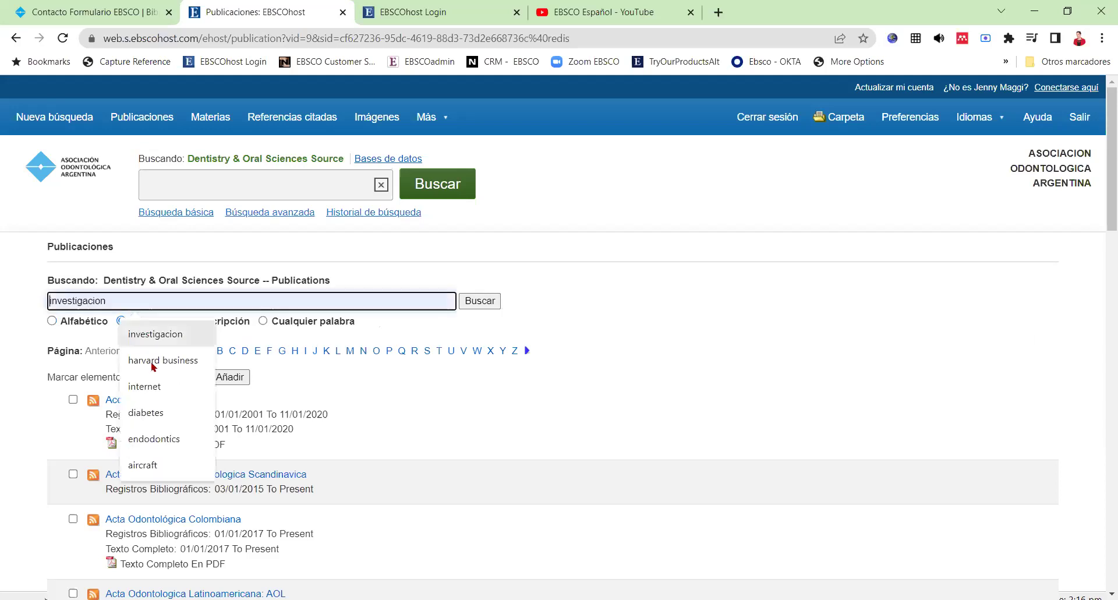
pyautogui.click(185, 439)
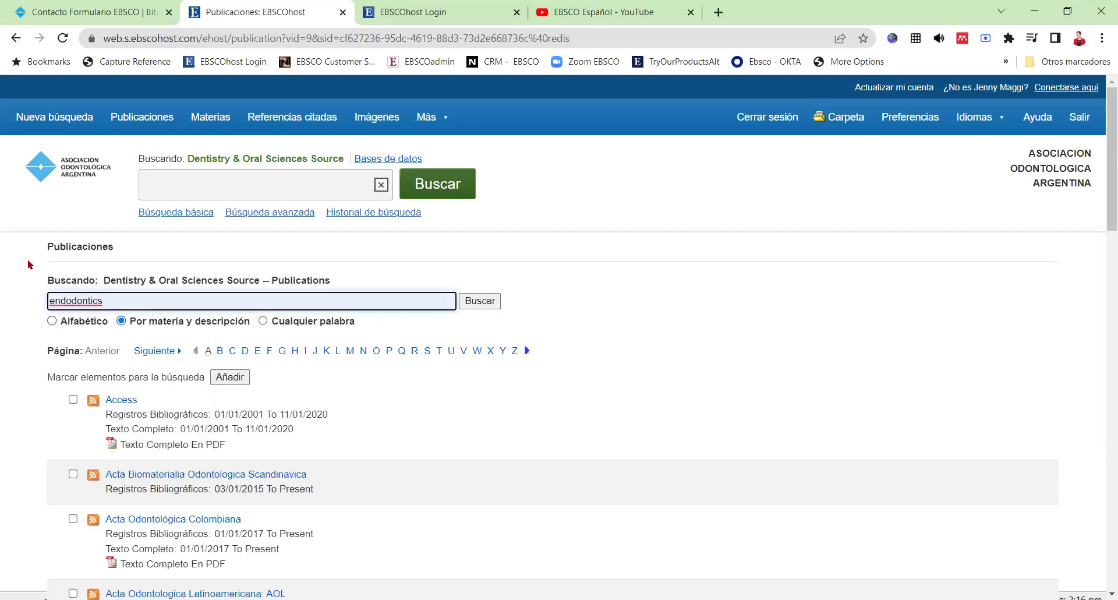
pyautogui.click(481, 301)
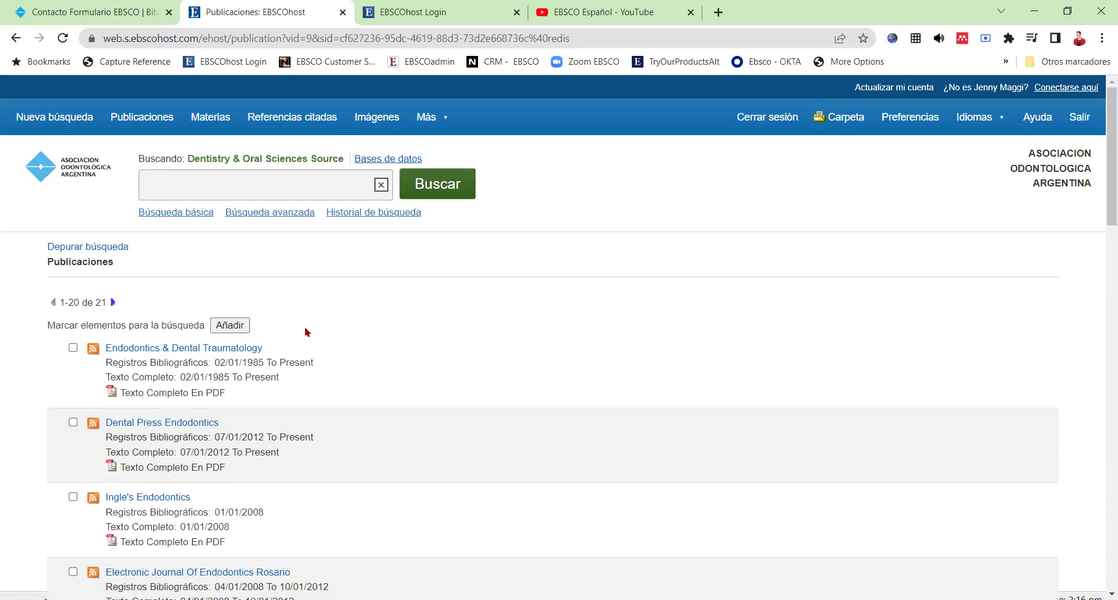
# - Look through the publication results, open the Endodontics & Dental Traumatology record, and review its publisher and description
pyautogui.scroll(-6, 306, 332)
pyautogui.scroll(4, 306, 332)
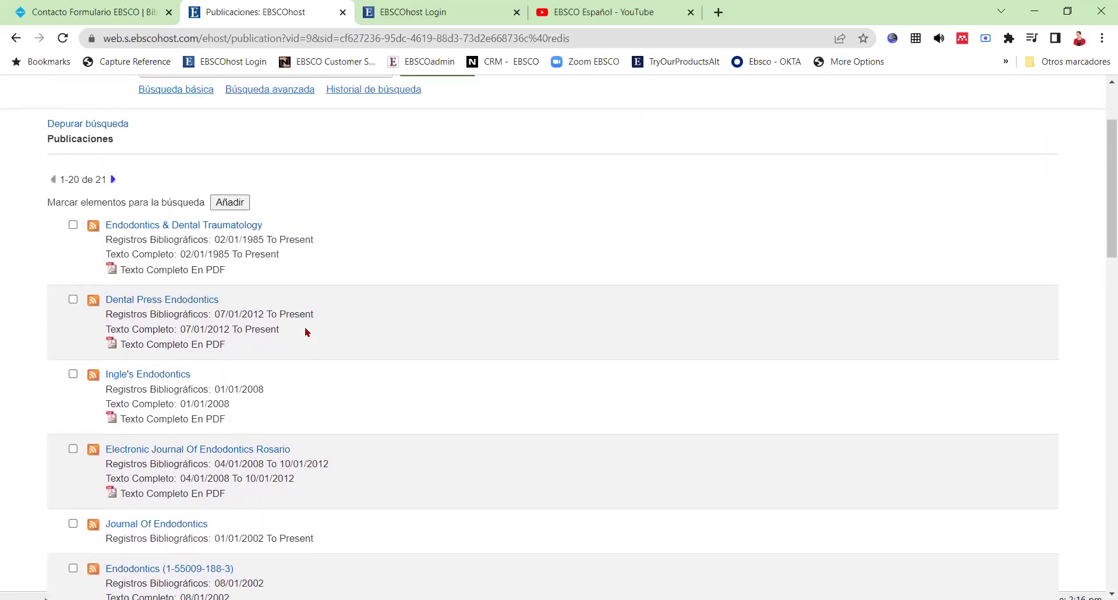
pyautogui.scroll(2, 305, 328)
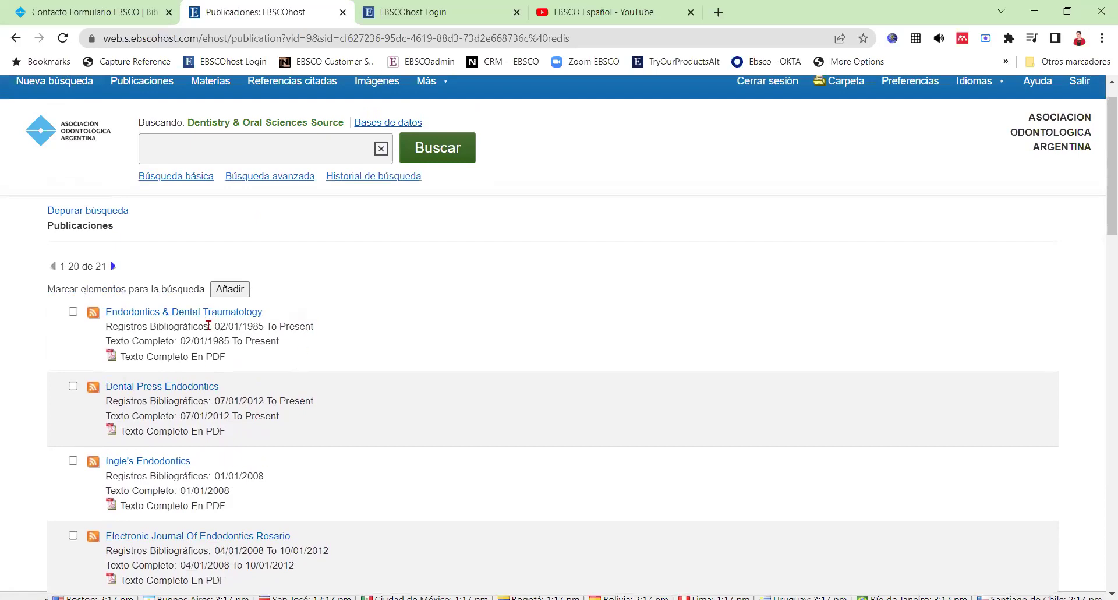
pyautogui.click(174, 315)
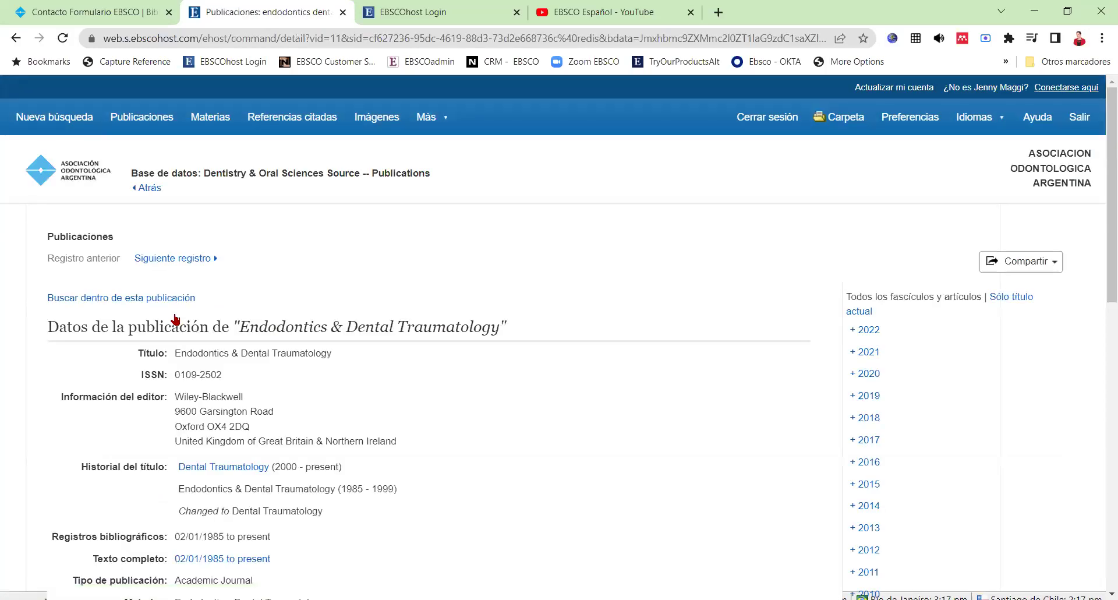
pyautogui.scroll(-3, 175, 318)
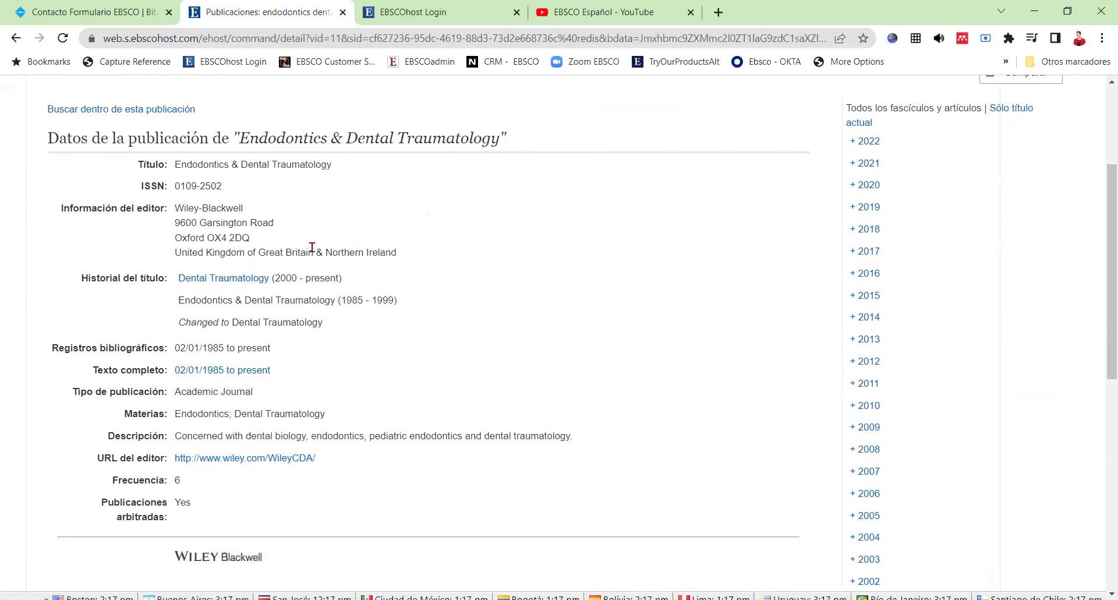
pyautogui.moveTo(174, 210); pyautogui.dragTo(202, 208)
pyautogui.moveTo(170, 438); pyautogui.dragTo(578, 439)
pyautogui.click(577, 435)
# - View the articles of the 2021 issue Vol. 37 Fascículo 6 - Dec2021 and return to the publication record
pyautogui.click(867, 166)
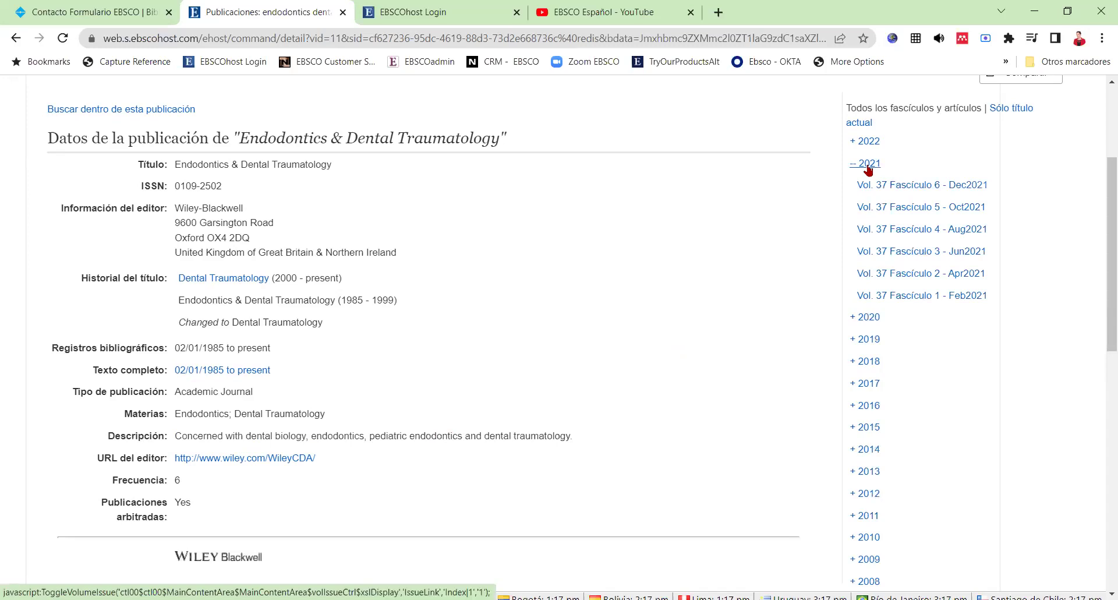
pyautogui.click(926, 186)
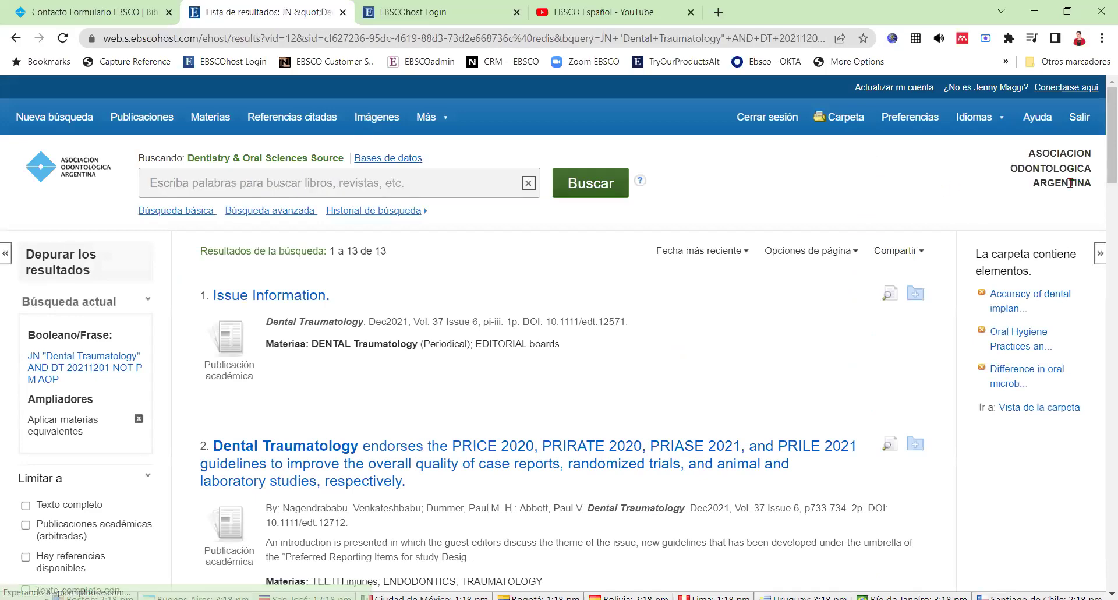
pyautogui.moveTo(1104, 166)
pyautogui.mouseDown()
pyautogui.moveTo(1101, 413)
pyautogui.moveTo(1102, 186)
pyautogui.mouseUp()
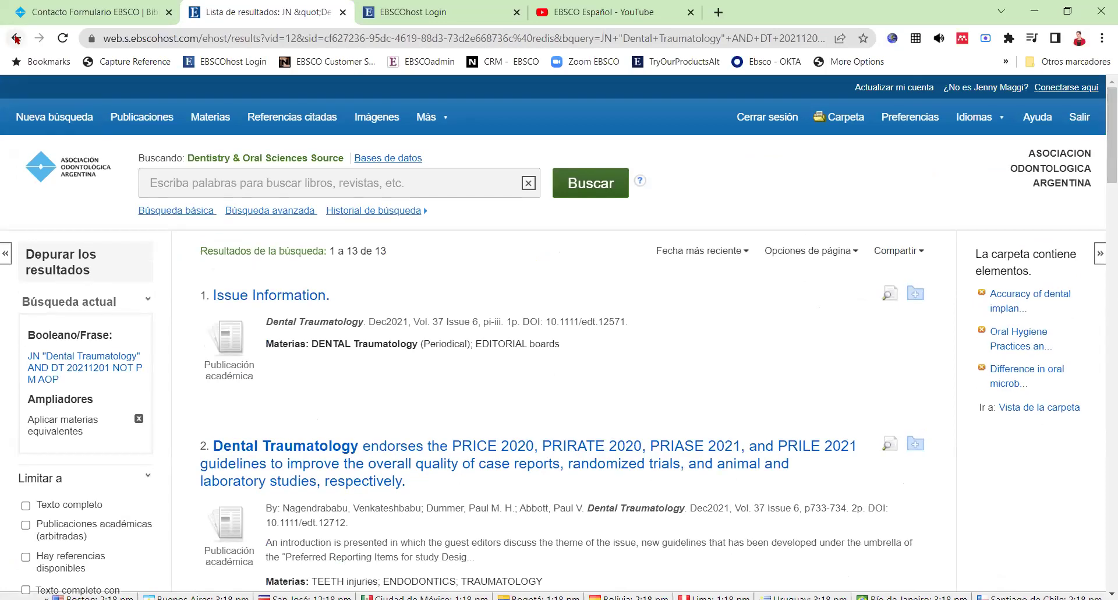
pyautogui.click(17, 38)
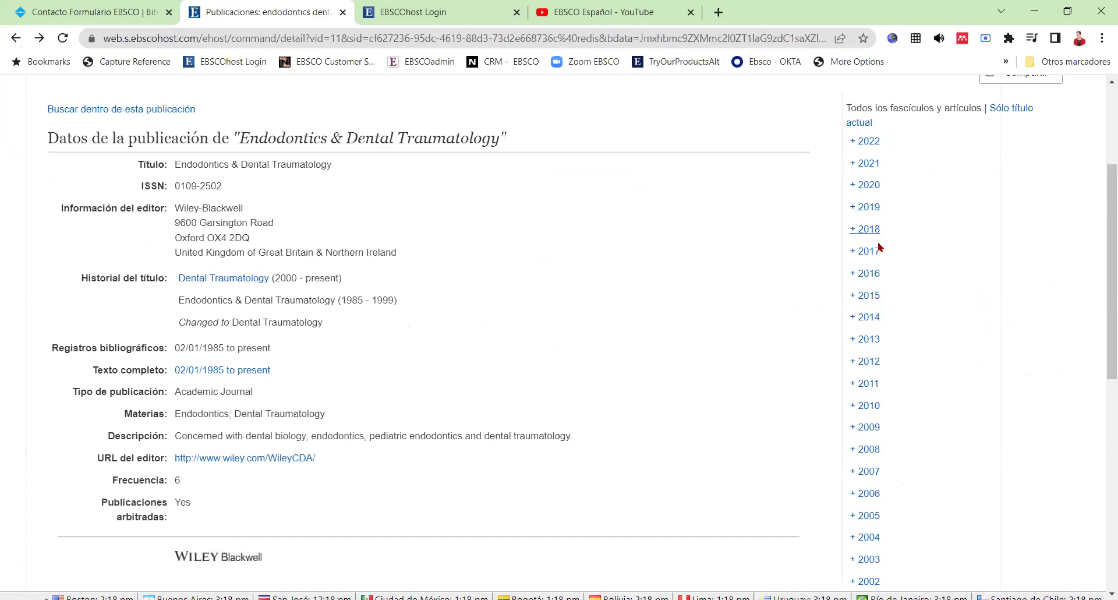
# - View the articles of the 2020 issue Vol. 36 Fascículo 6 - Dec2020 and return to the publication record
pyautogui.click(871, 187)
pyautogui.click(895, 208)
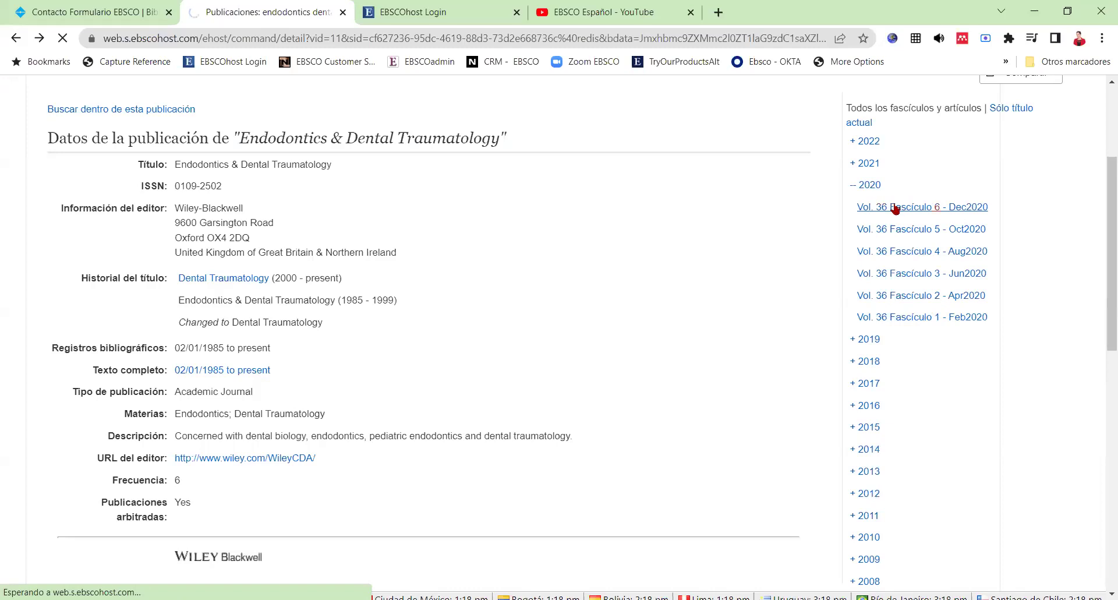
pyautogui.moveTo(1102, 134)
pyautogui.mouseDown()
pyautogui.moveTo(1100, 331)
pyautogui.moveTo(1100, 135)
pyautogui.mouseUp()
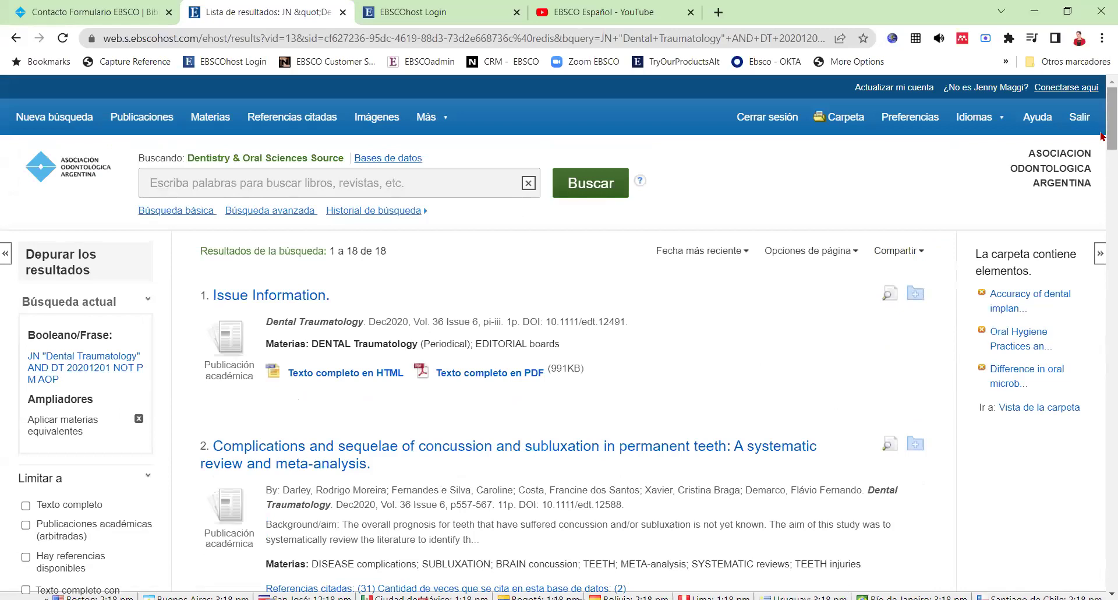
pyautogui.click(16, 38)
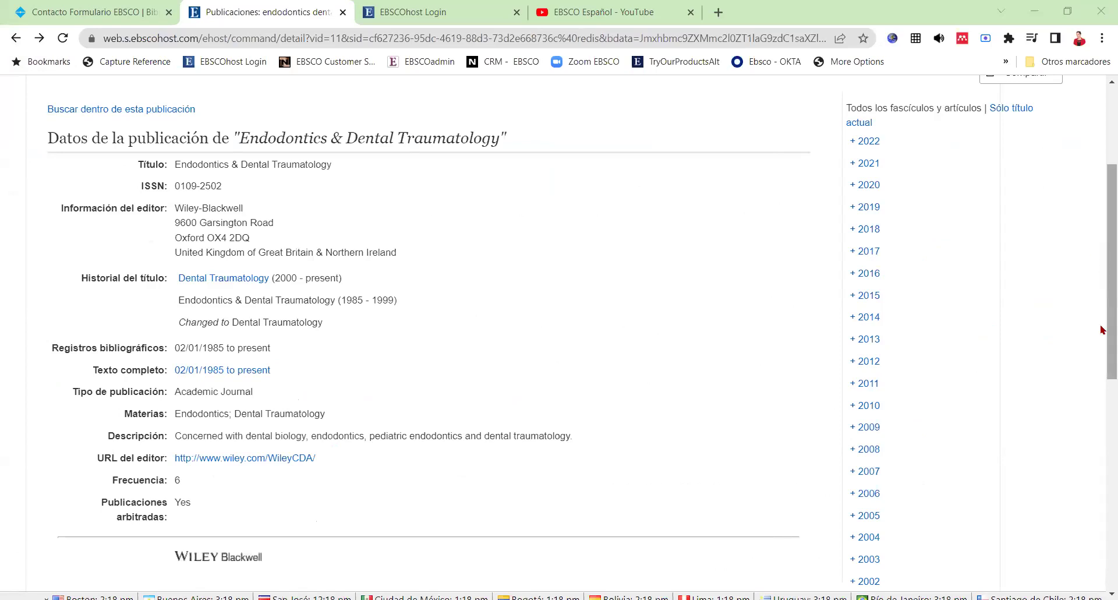
# - Show the sharing and alert options for the Endodontics & Dental Traumatology record
pyautogui.scroll(3, 1100, 329)
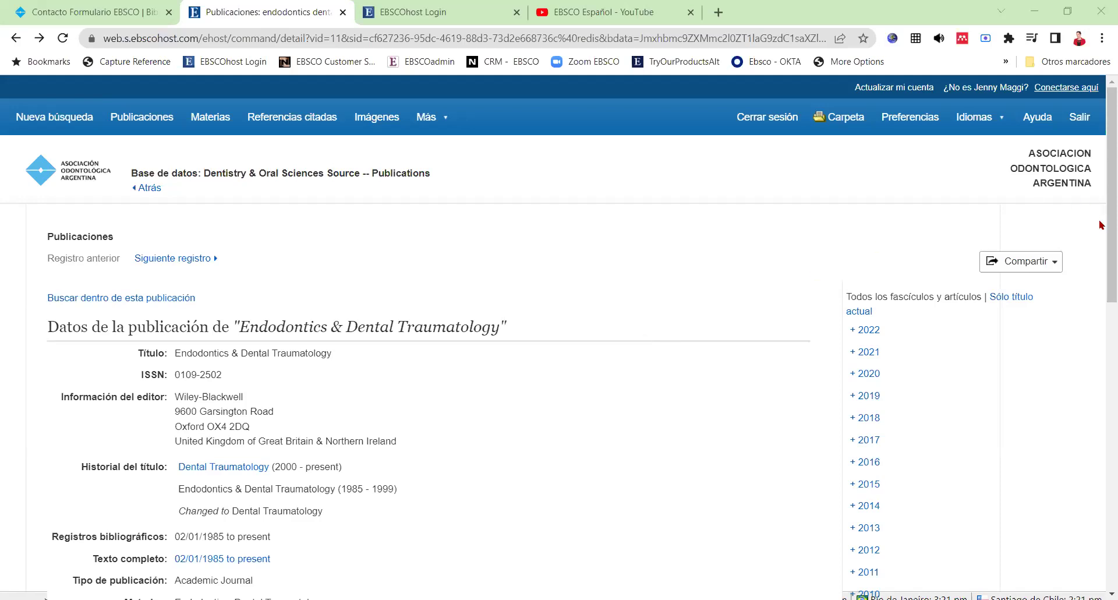
pyautogui.click(1022, 263)
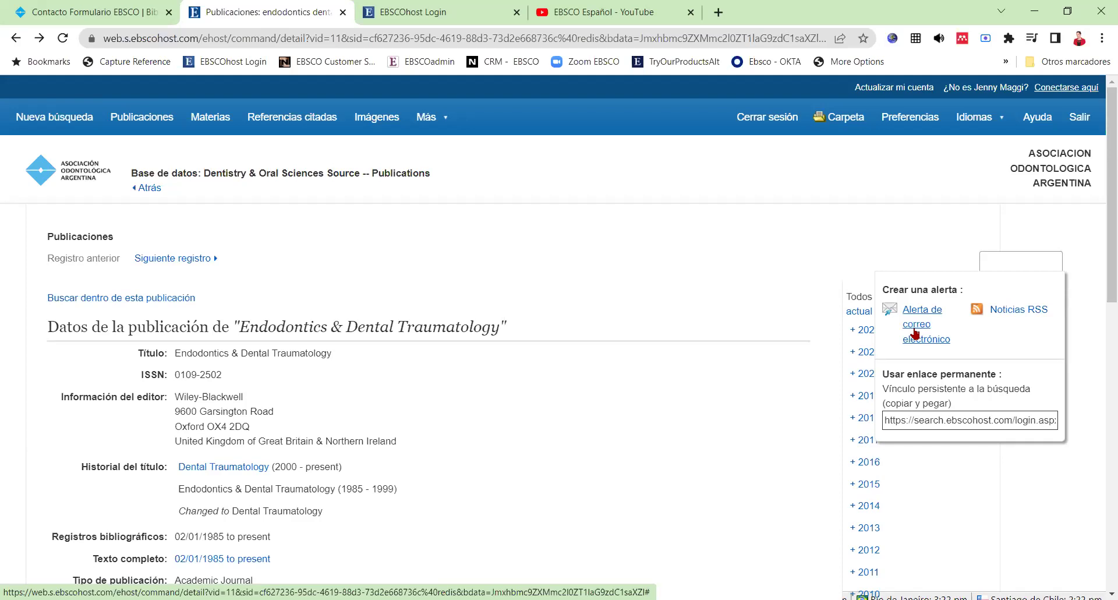
# - Start a new basic search in Dentistry & Oral Sciences Source and search for "bruxism"
pyautogui.click(39, 120)
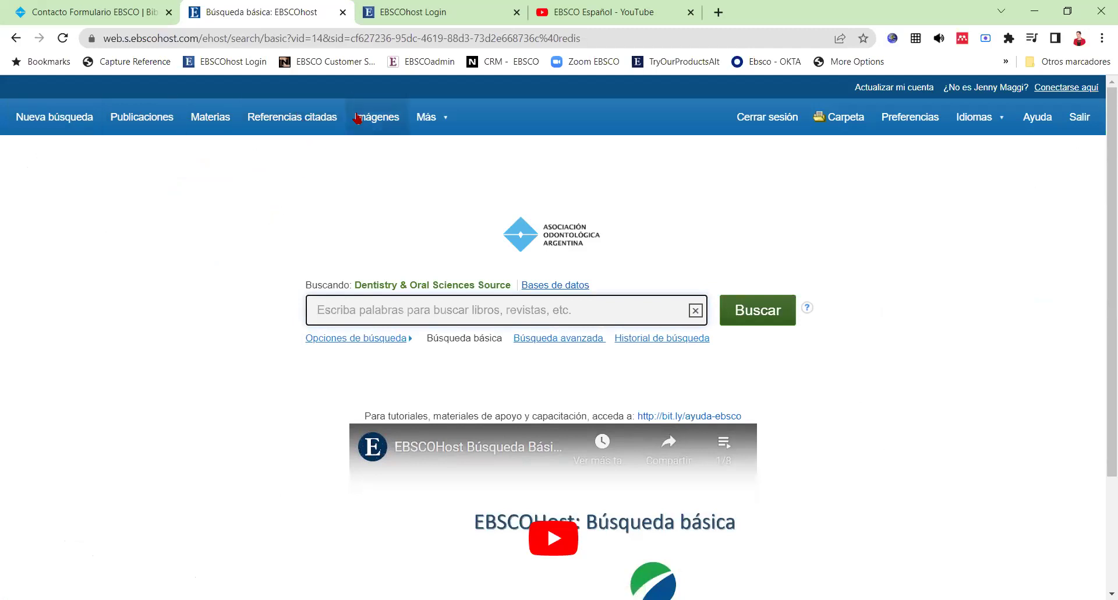
pyautogui.moveTo(426, 119)
pyautogui.scroll(-3, 374, 172)
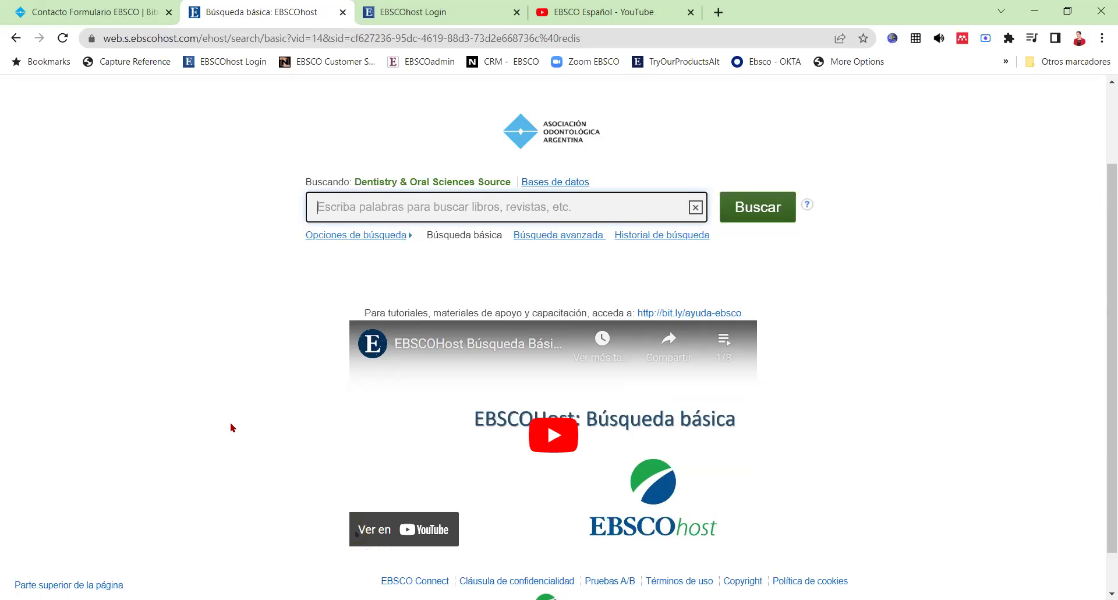
pyautogui.scroll(1, 230, 428)
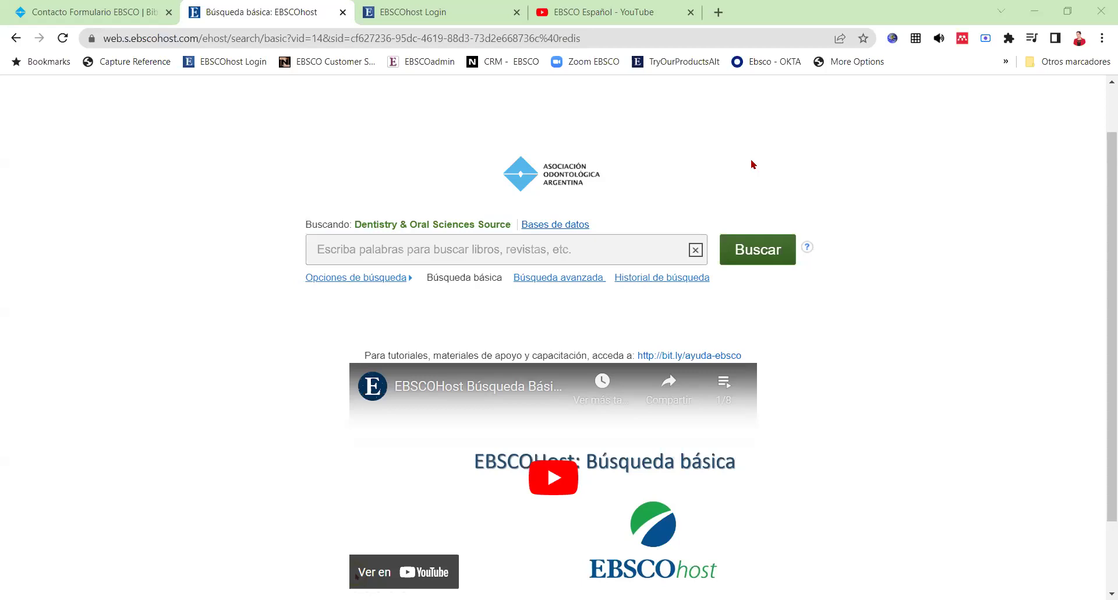
pyautogui.click(414, 251)
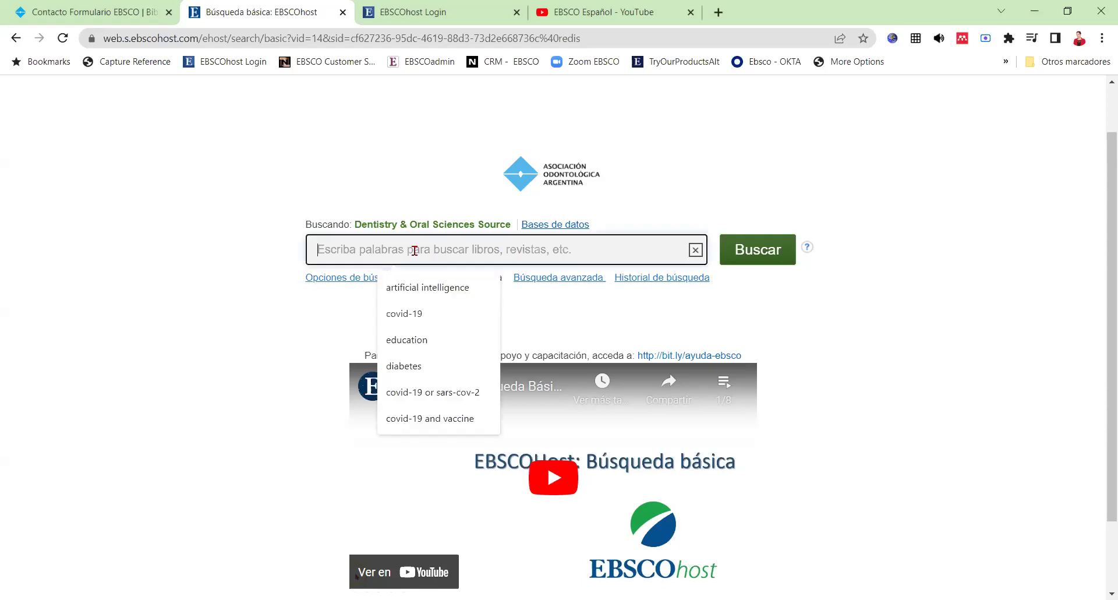
pyautogui.write('bruxism')
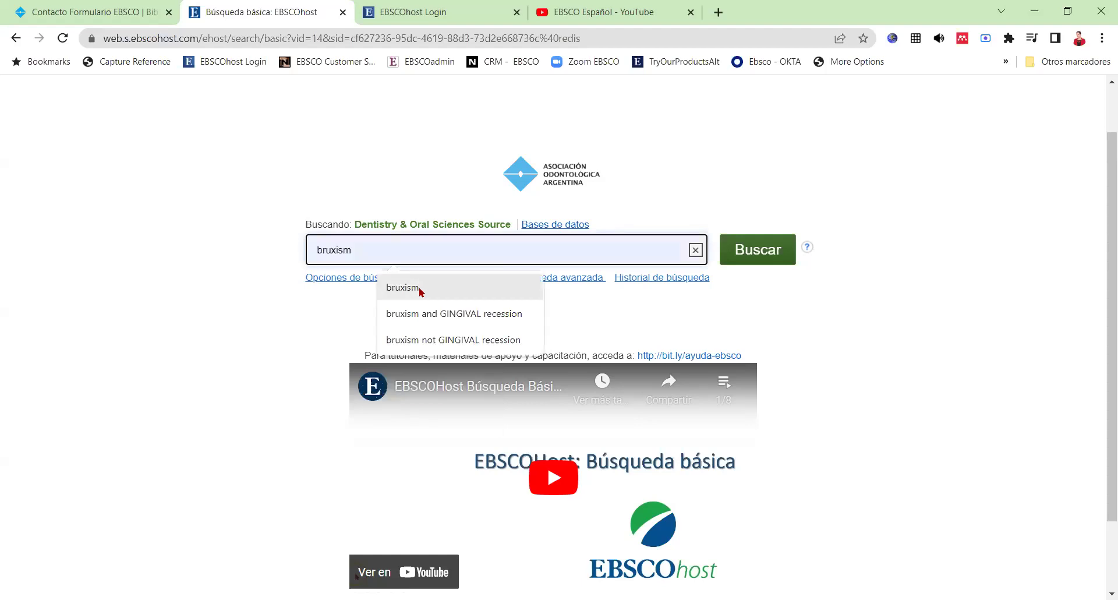
pyautogui.click(401, 287)
pyautogui.click(762, 249)
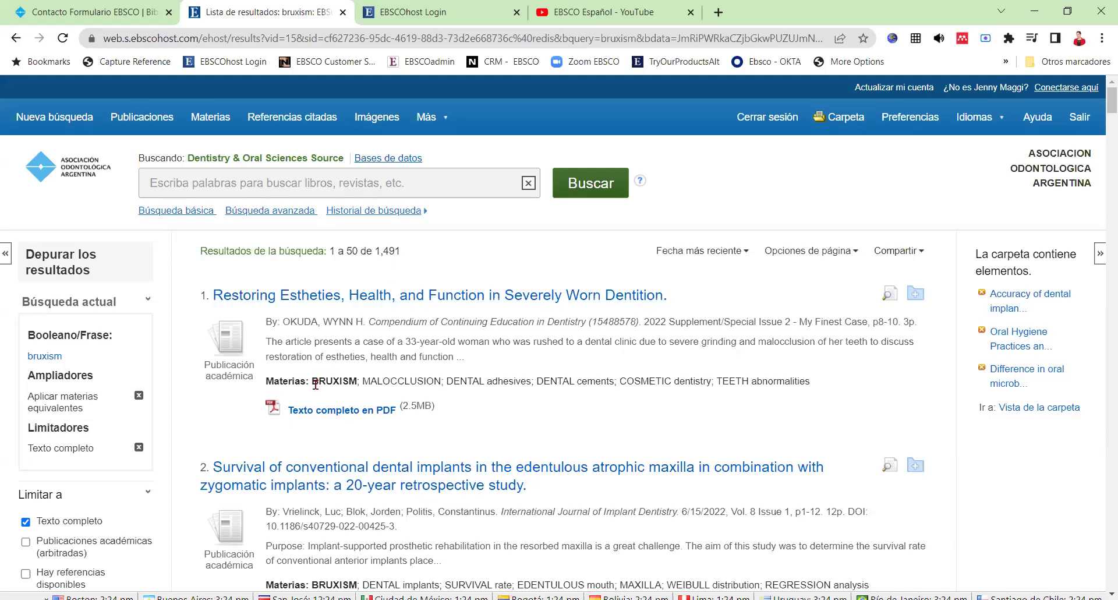
# - Examine the matching subject term in the first search result and the total number of results
pyautogui.moveTo(309, 382); pyautogui.dragTo(358, 381)
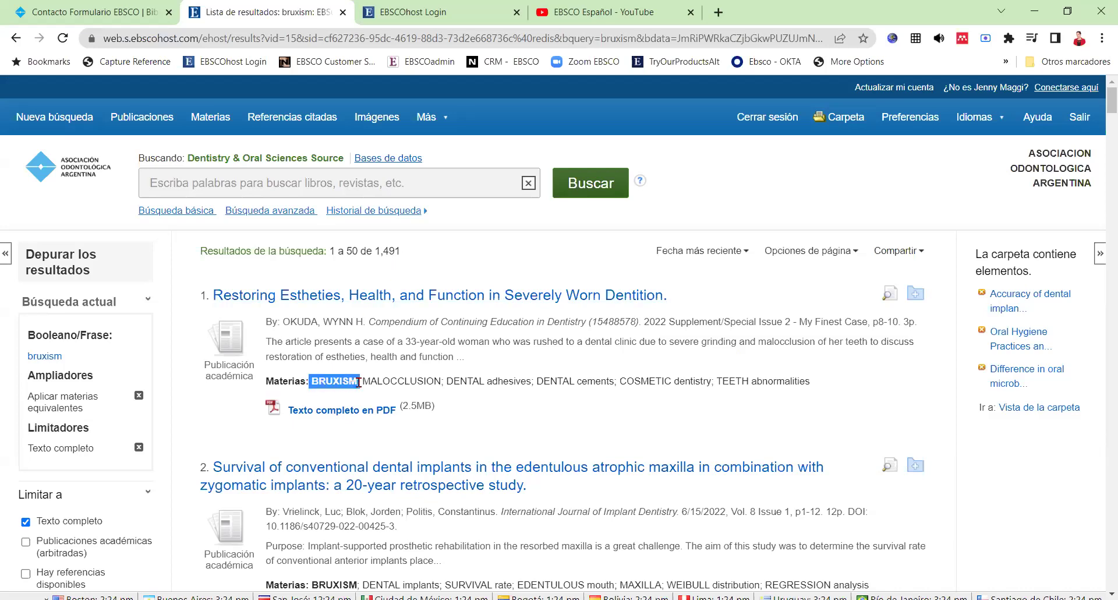
pyautogui.click(406, 259)
pyautogui.moveTo(406, 259); pyautogui.dragTo(372, 256)
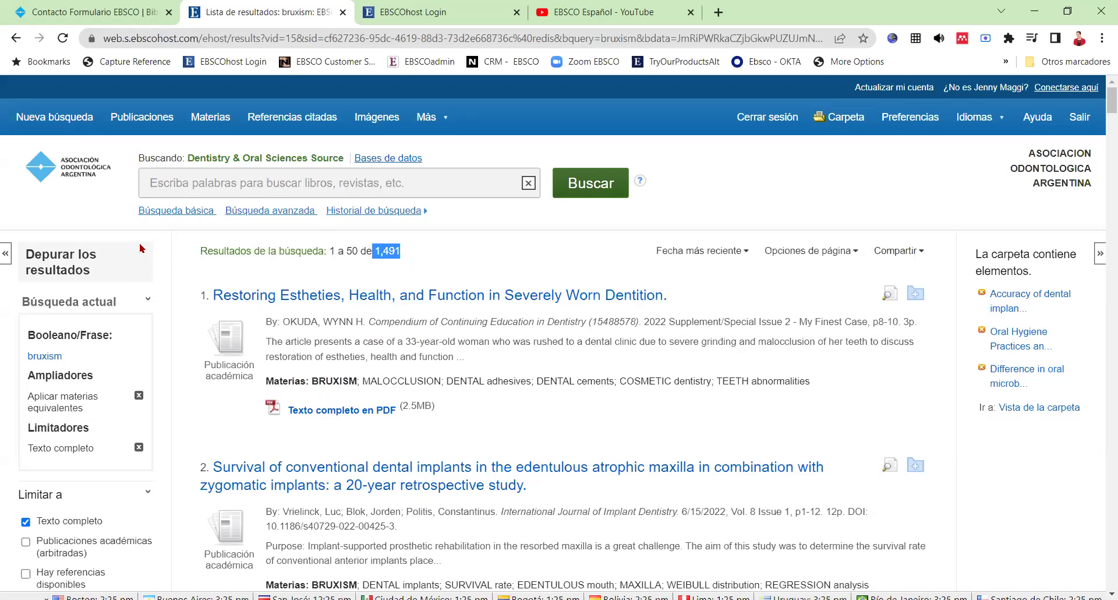
# - Run a new basic search in Dentistry & Oral Sciences Source for "periodontitis and dental implants"
pyautogui.click(74, 117)
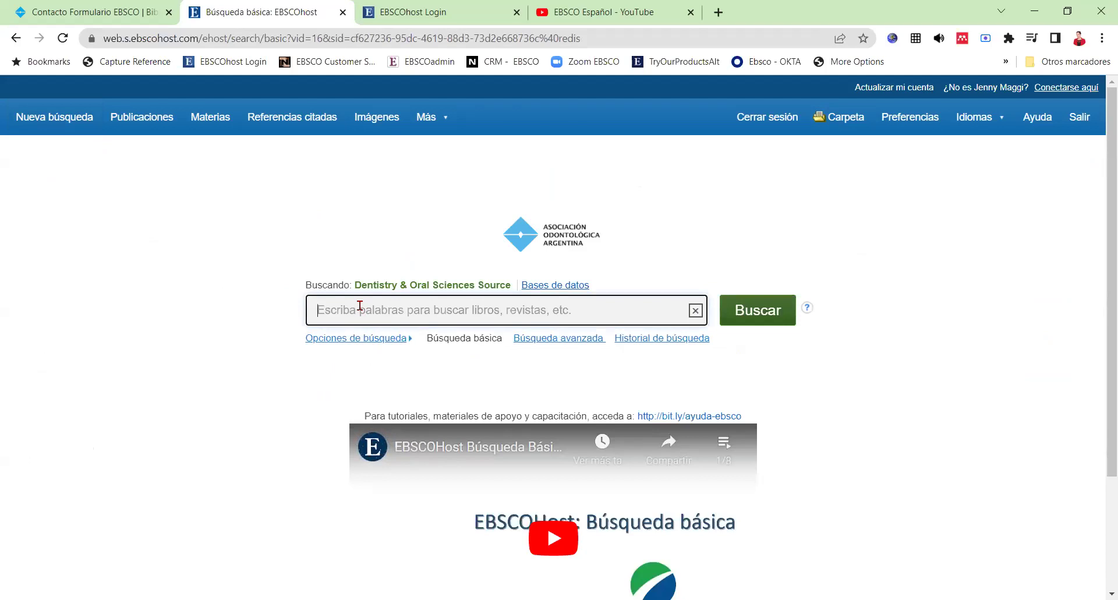
pyautogui.write('p')
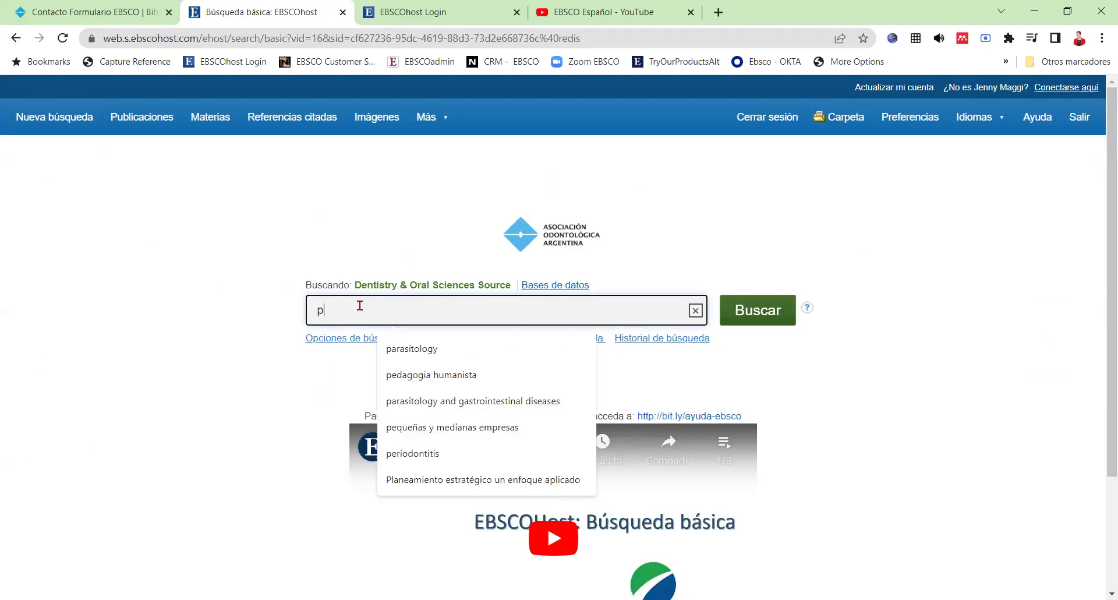
pyautogui.write('eriodontitis')
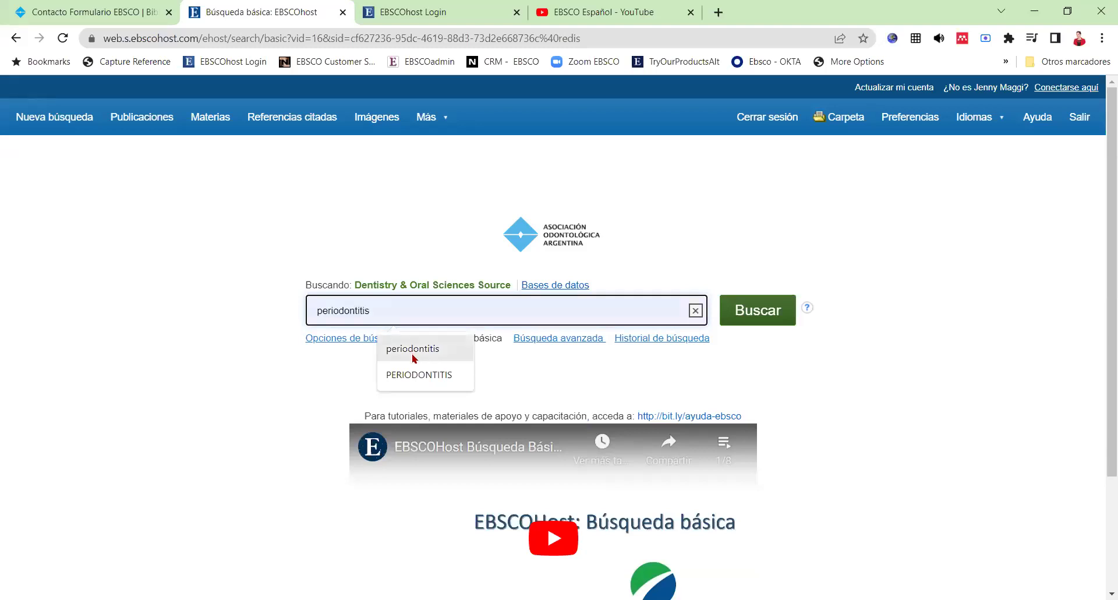
pyautogui.click(414, 356)
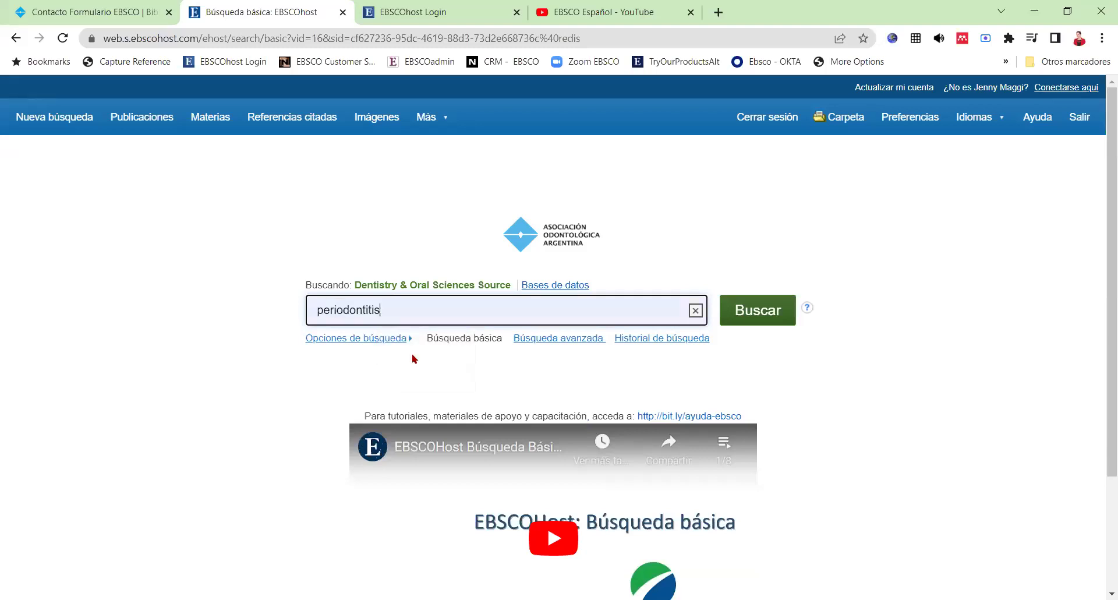
pyautogui.write('and dental implants')
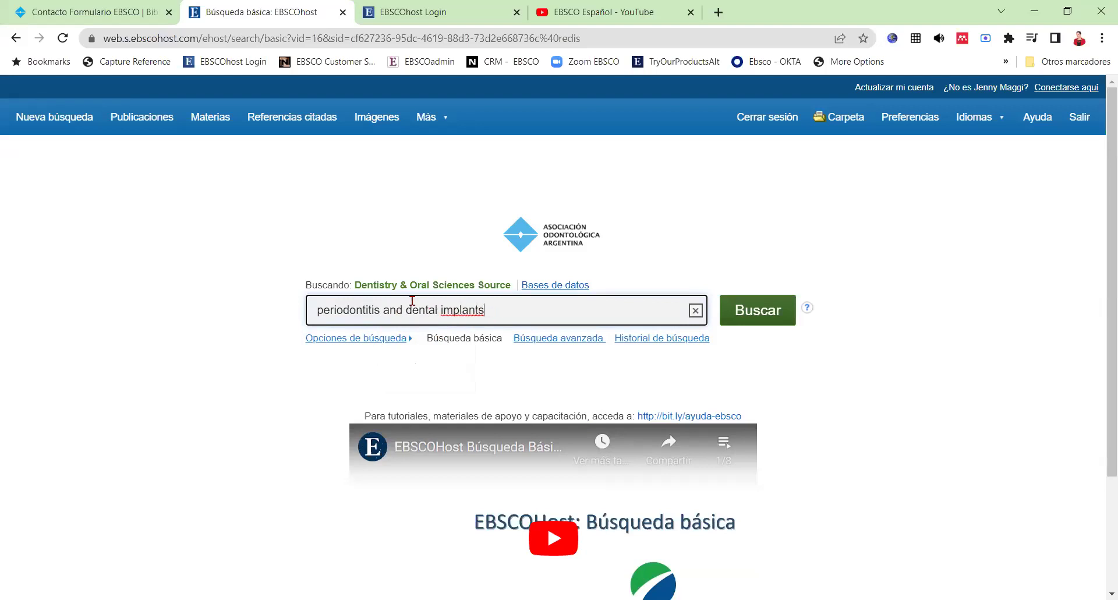
pyautogui.doubleClick(393, 306)
pyautogui.moveTo(317, 309); pyautogui.dragTo(381, 310)
pyautogui.click(489, 310)
pyautogui.moveTo(483, 310); pyautogui.dragTo(407, 309)
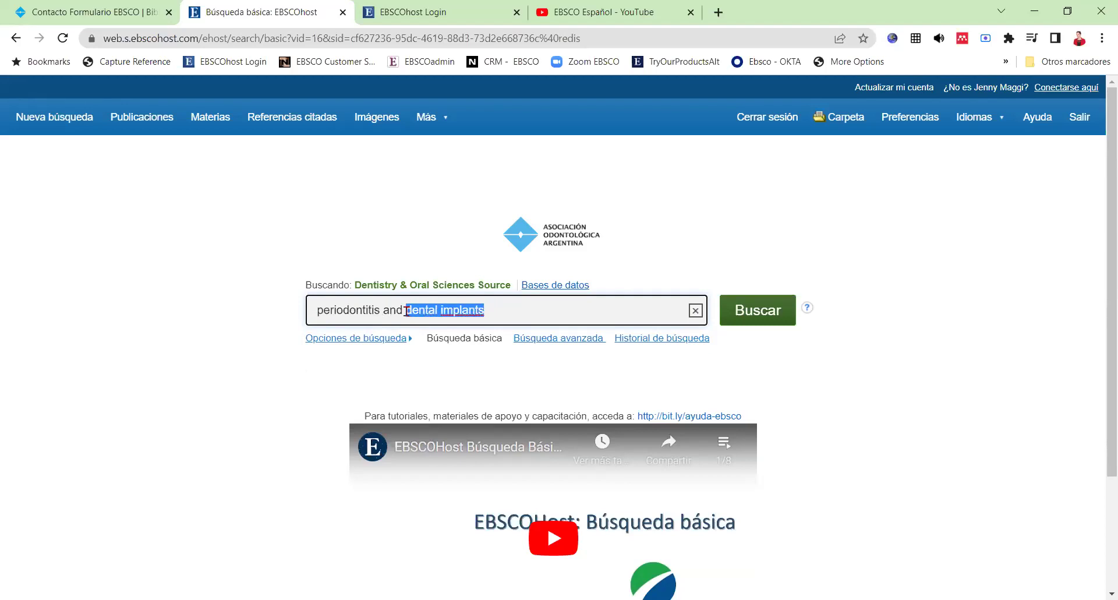
pyautogui.doubleClick(392, 315)
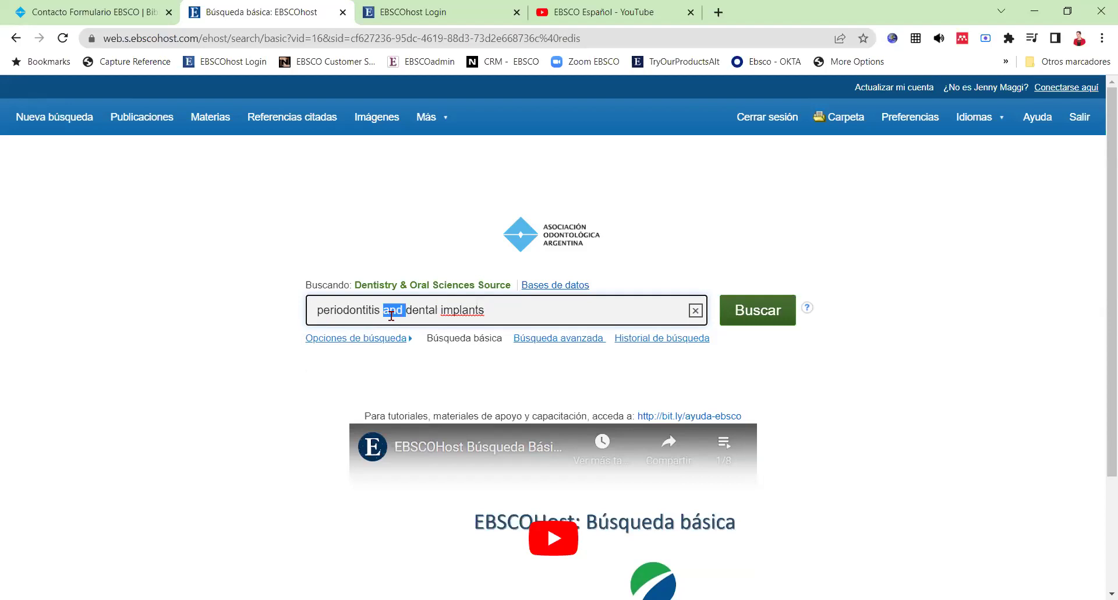
pyautogui.click(777, 322)
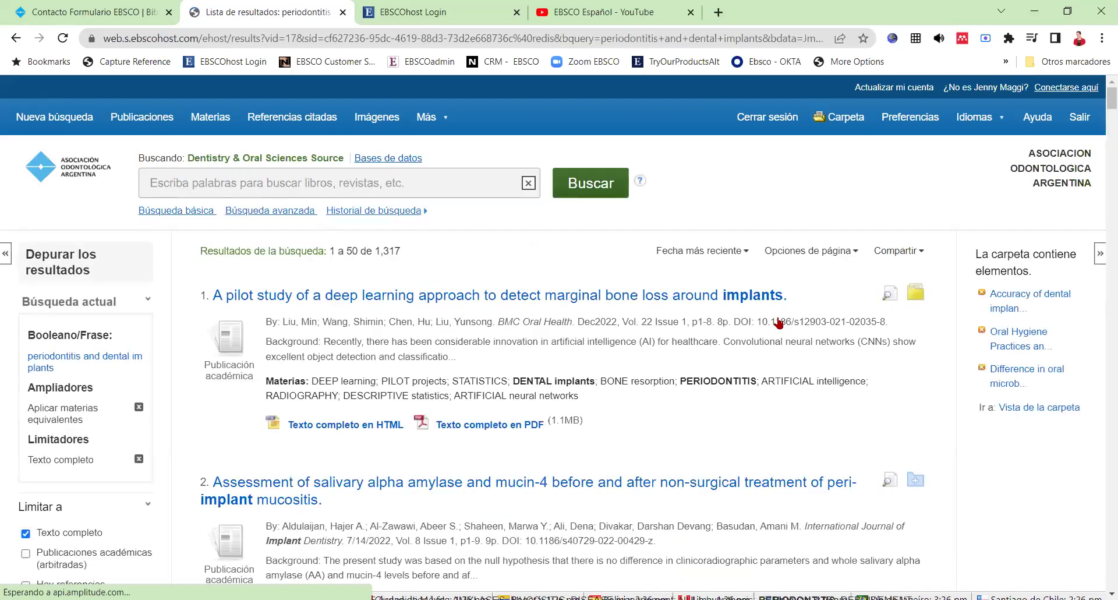
# - Examine the total number of results and the subject terms of the first result that match both search concepts
pyautogui.moveTo(403, 252); pyautogui.dragTo(371, 252)
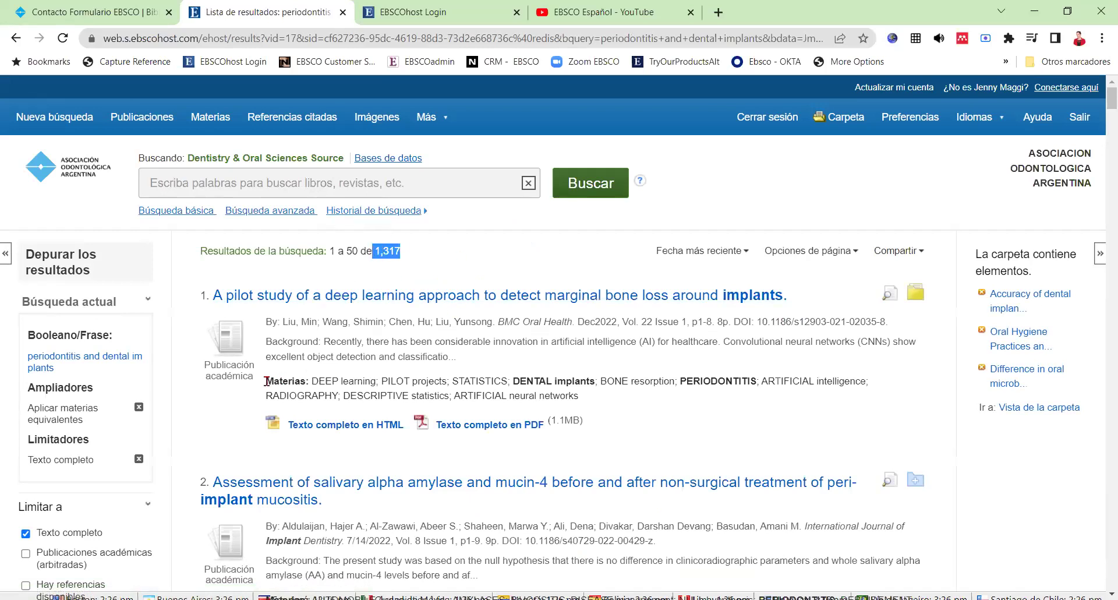
pyautogui.moveTo(266, 381); pyautogui.dragTo(306, 382)
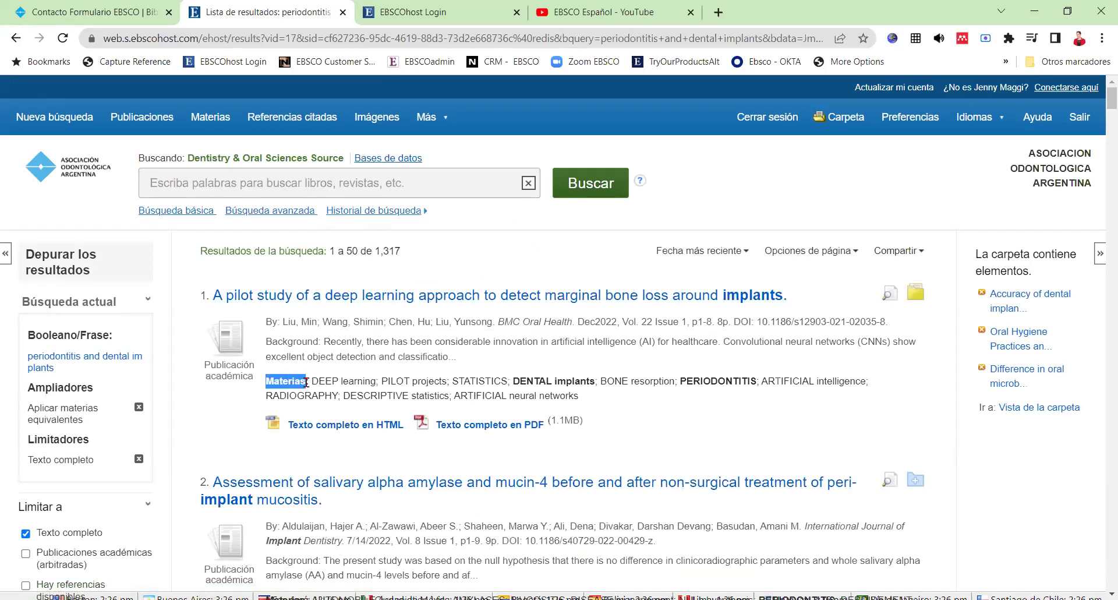
pyautogui.scroll(-5, 307, 382)
pyautogui.scroll(3, 306, 382)
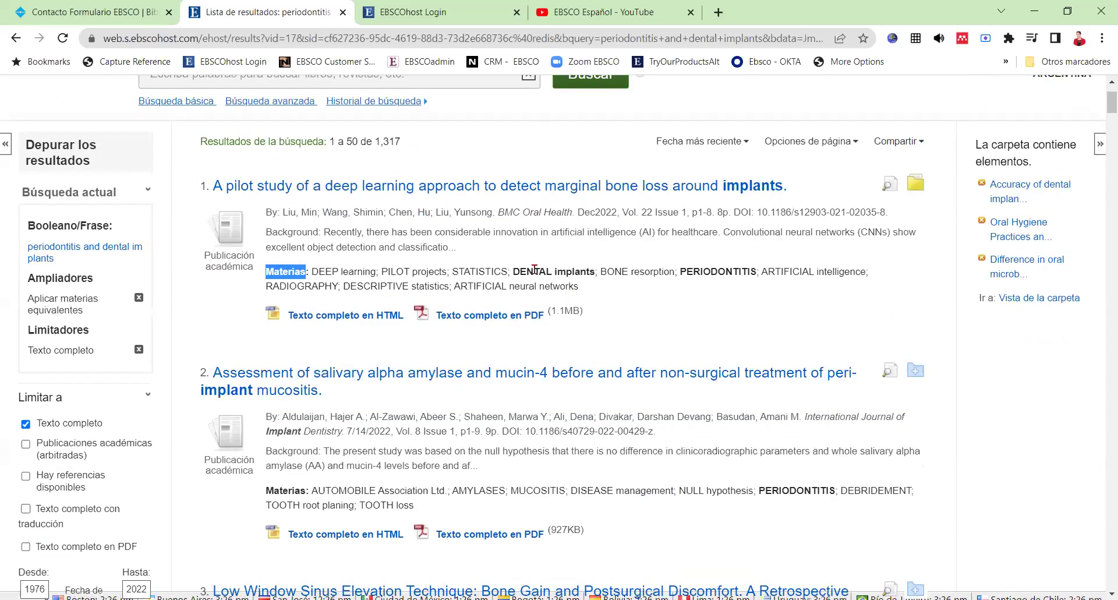
pyautogui.moveTo(513, 272); pyautogui.dragTo(593, 271)
pyautogui.moveTo(681, 272); pyautogui.dragTo(755, 271)
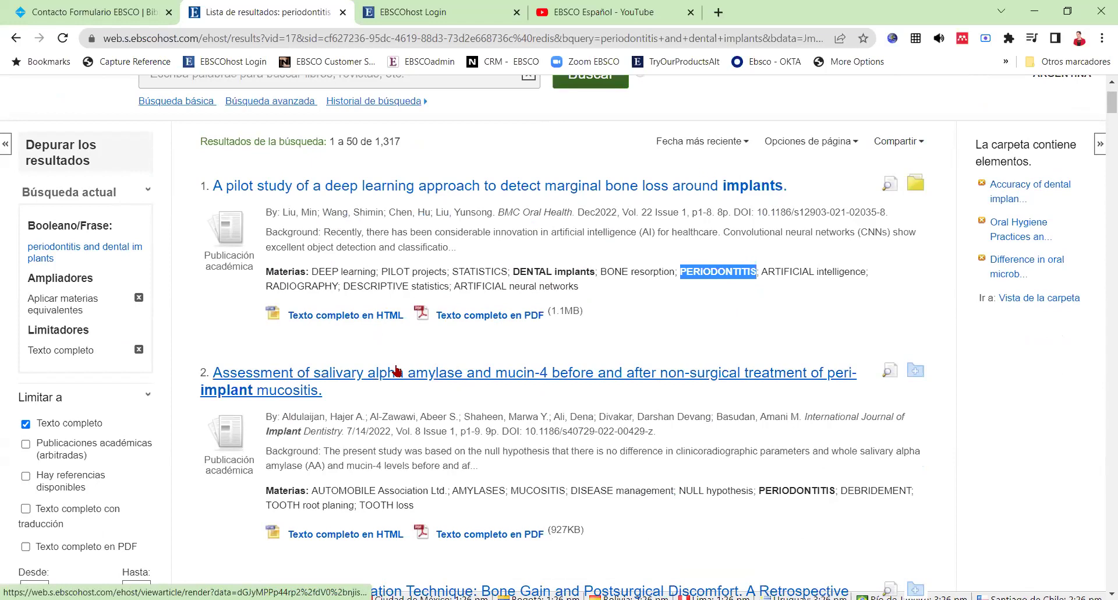
pyautogui.scroll(2, 396, 370)
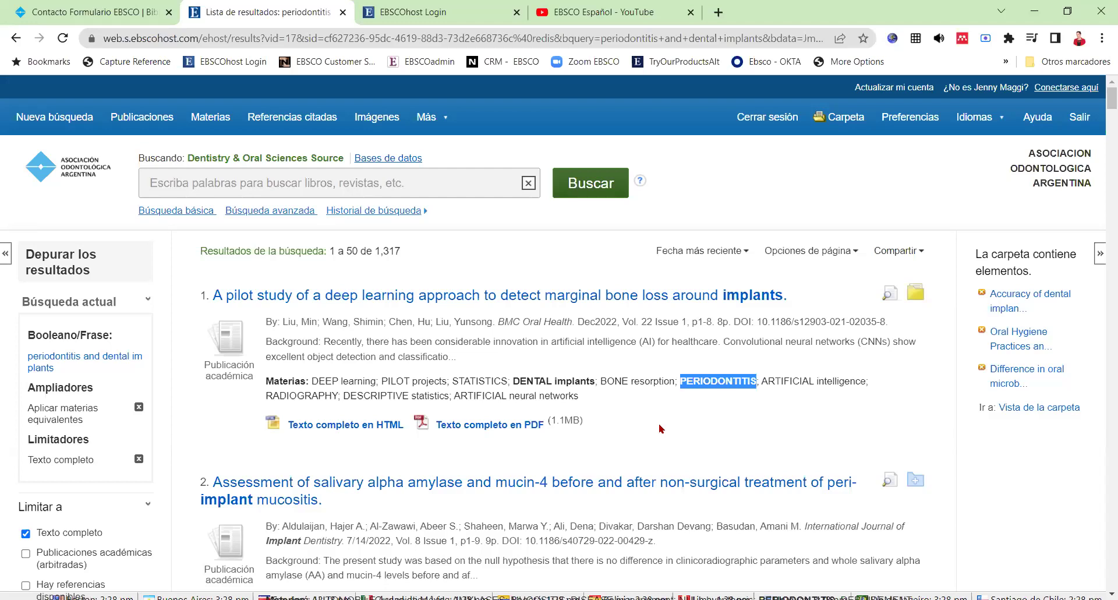
# - Review the subject terms of the following results, down to the LONGITUDINAL method term in the eighth result
pyautogui.scroll(-10, 660, 428)
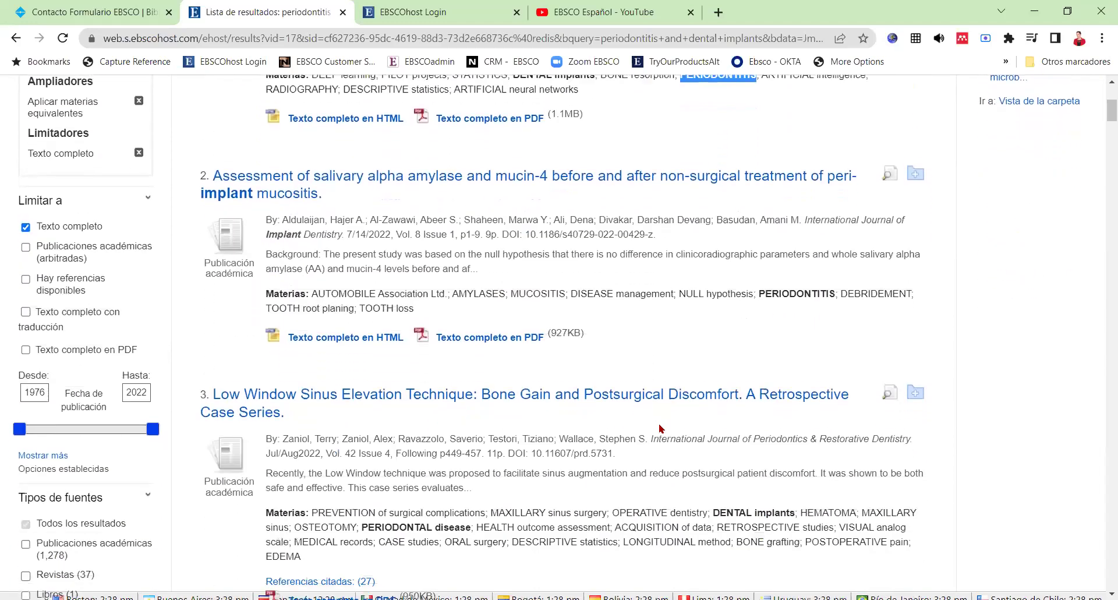
pyautogui.scroll(-1, 661, 429)
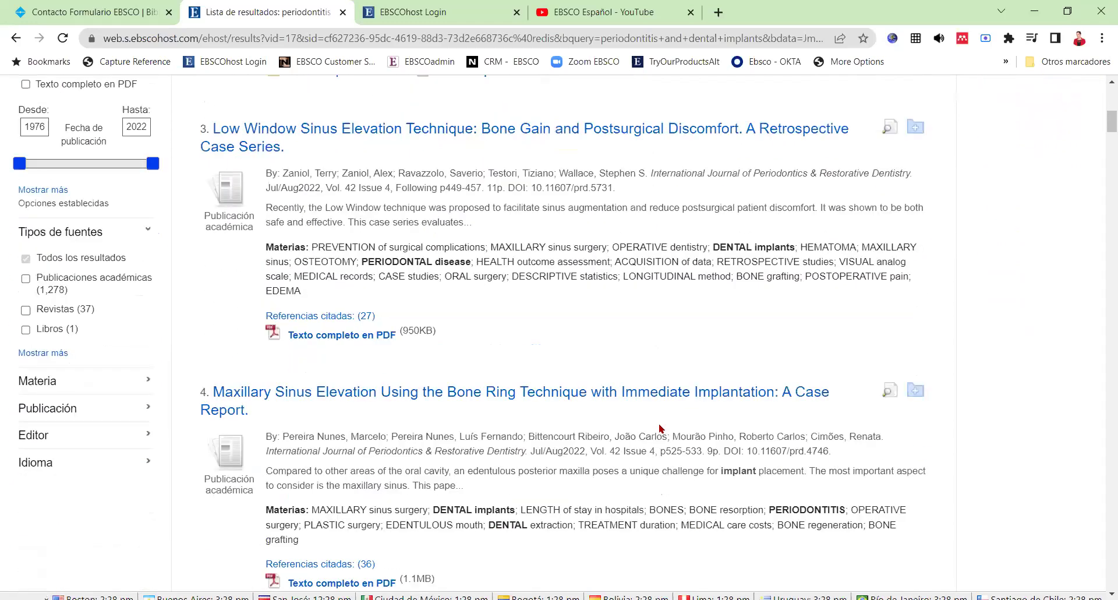
pyautogui.scroll(-4, 661, 429)
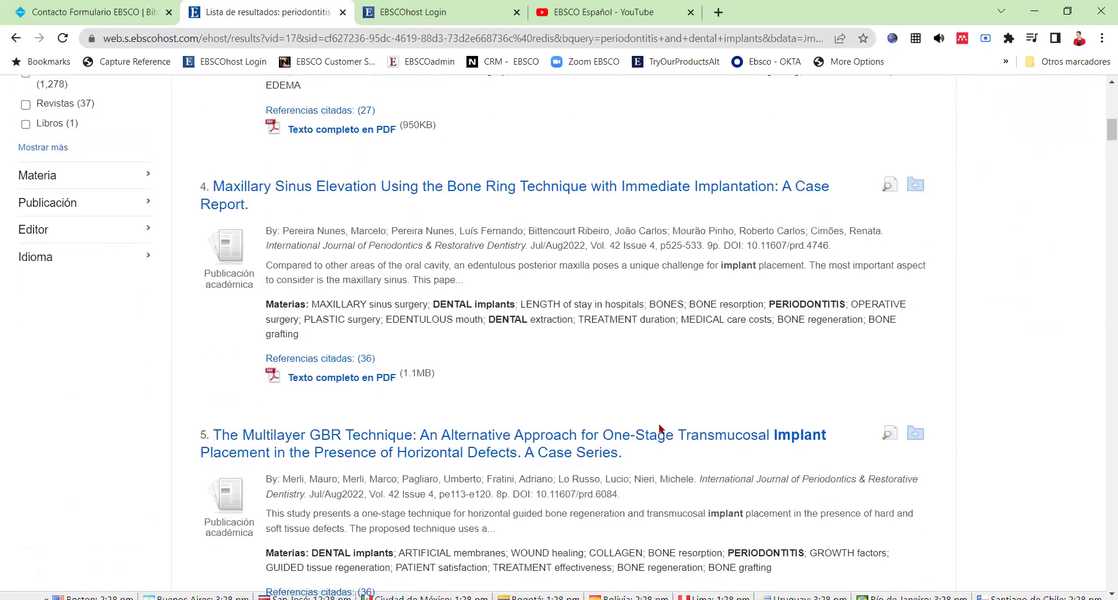
pyautogui.scroll(-2, 661, 428)
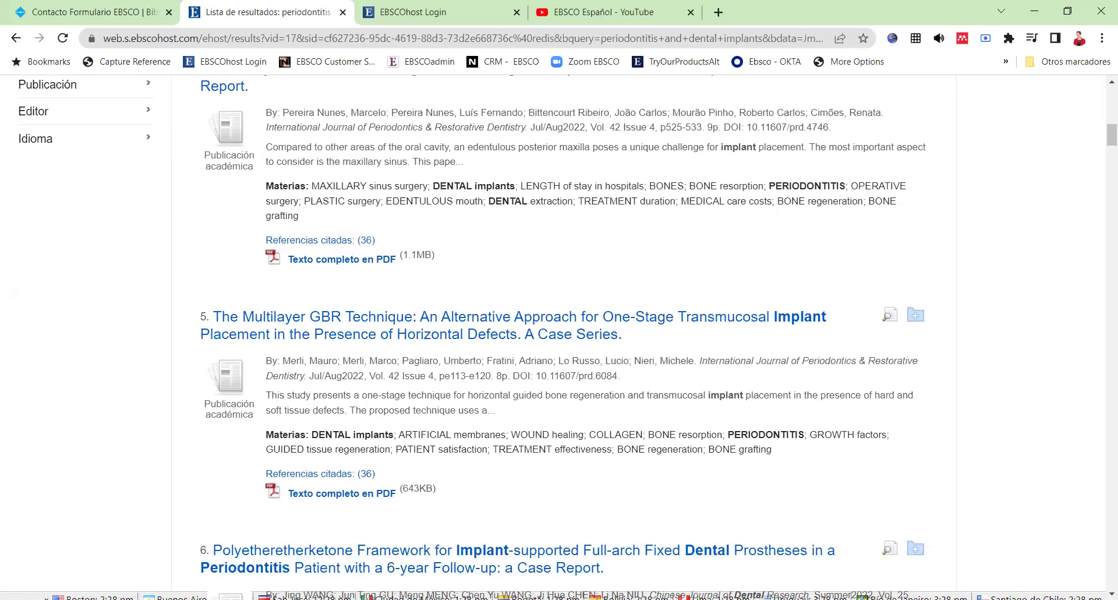
pyautogui.scroll(-1, 471, 336)
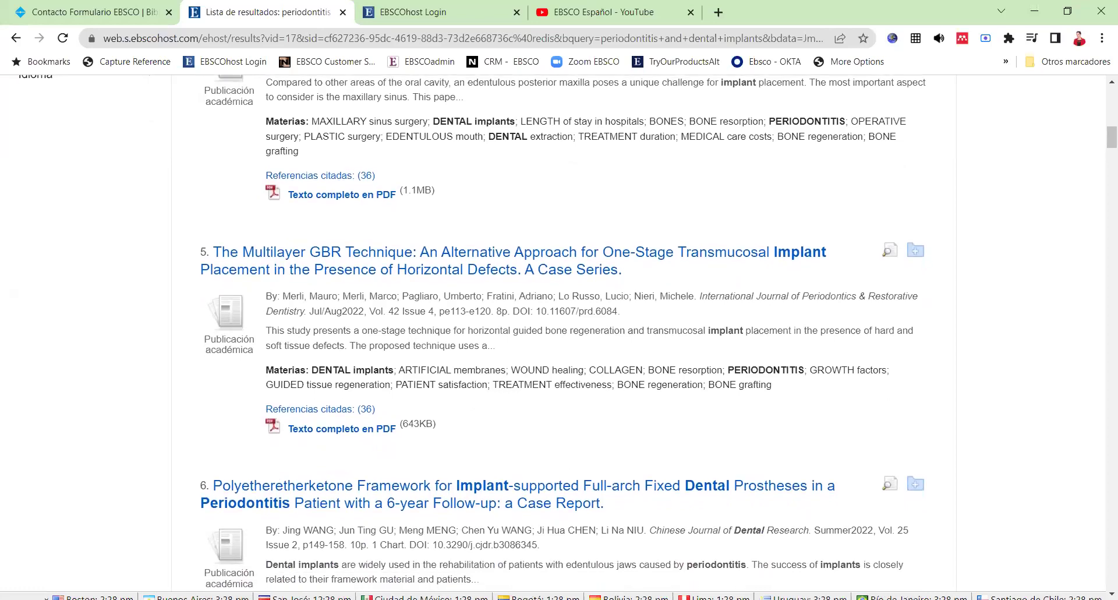
pyautogui.scroll(-4, 559, 337)
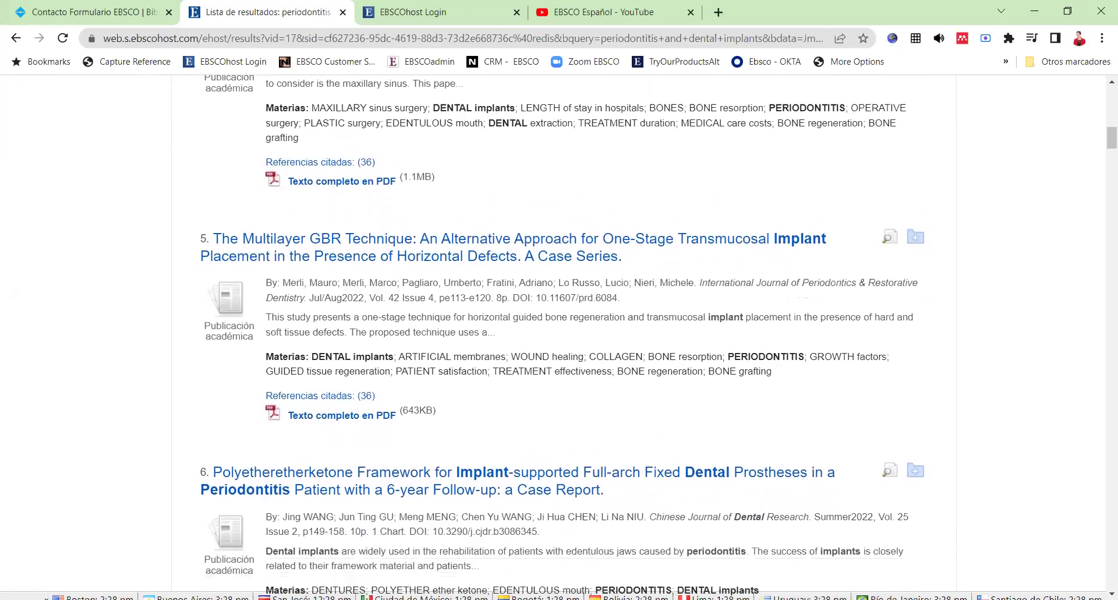
pyautogui.scroll(-1, 558, 336)
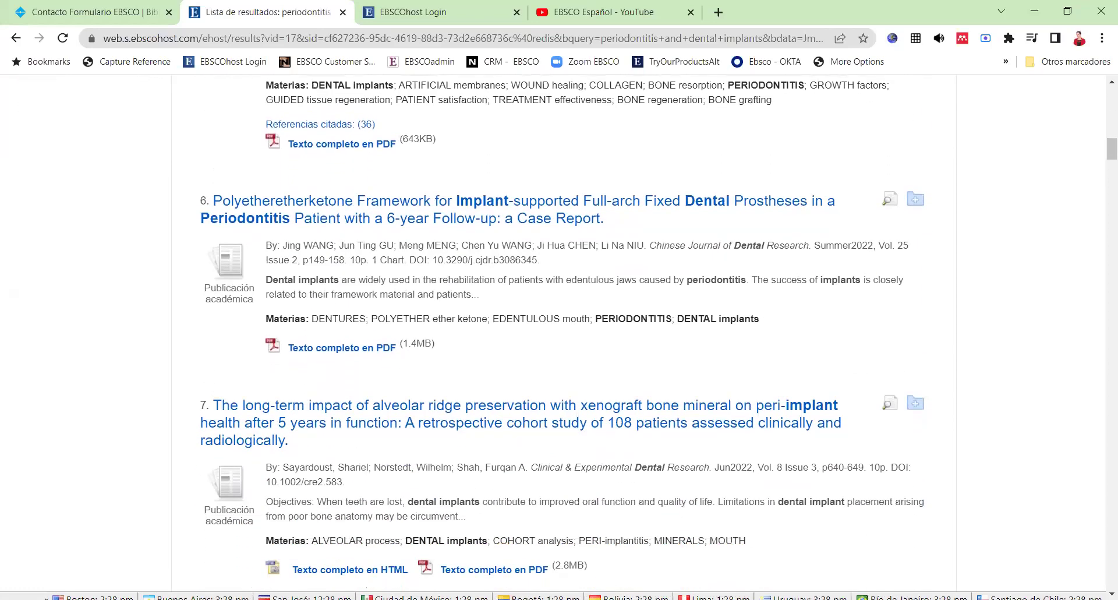
pyautogui.scroll(-3, 559, 336)
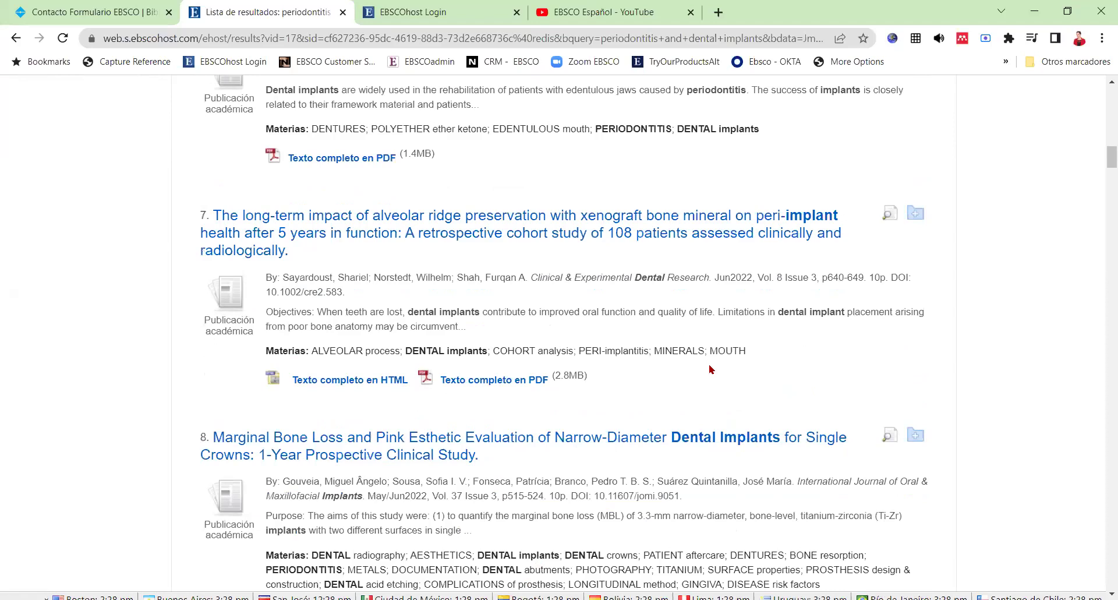
pyautogui.scroll(-2, 710, 368)
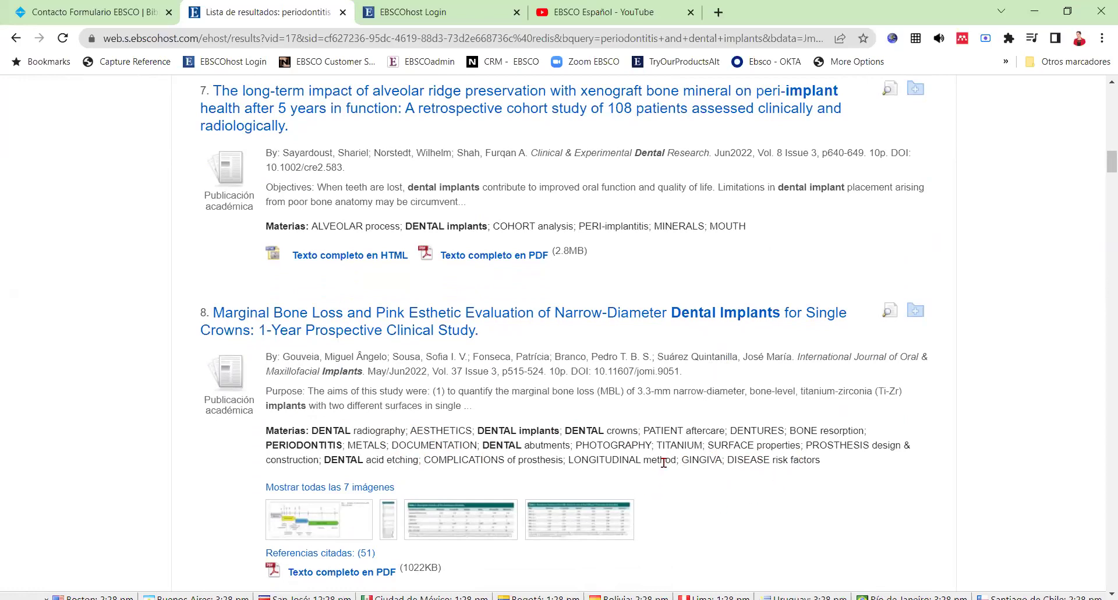
pyautogui.moveTo(568, 462); pyautogui.dragTo(680, 459)
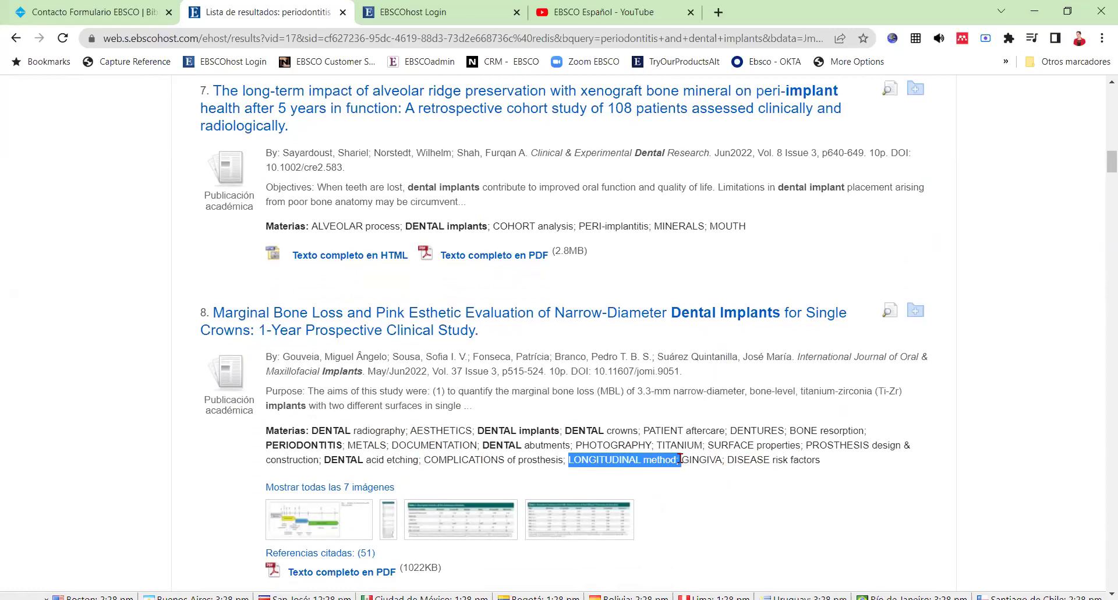
pyautogui.click(997, 474)
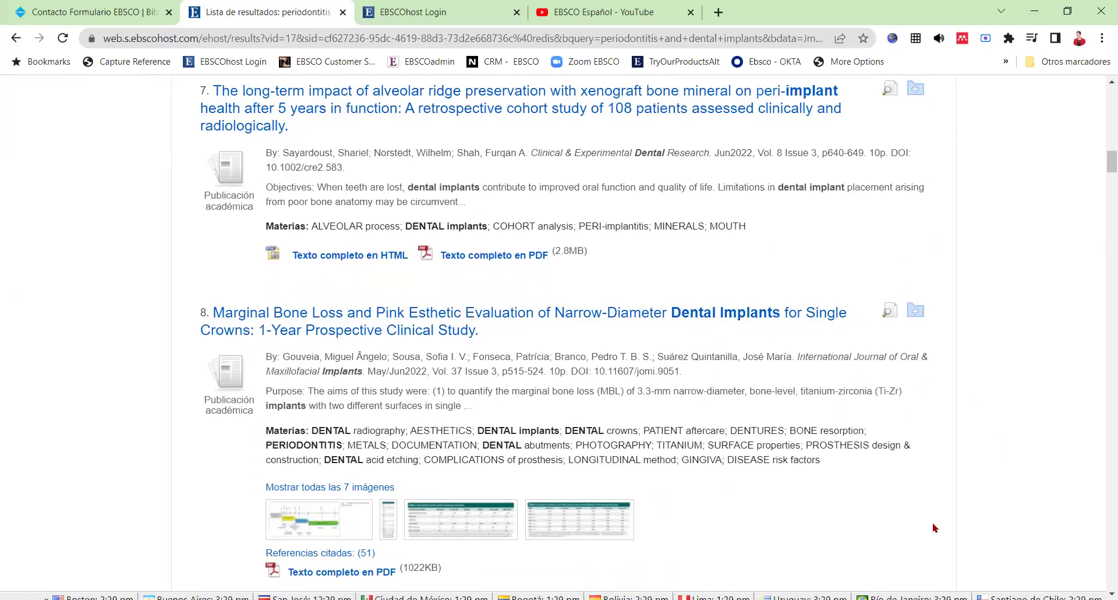
# - Return to the start of the results and examine the total and the Texto completo limiter under Limitar a
pyautogui.scroll(15, 399, 354)
pyautogui.scroll(3, 399, 354)
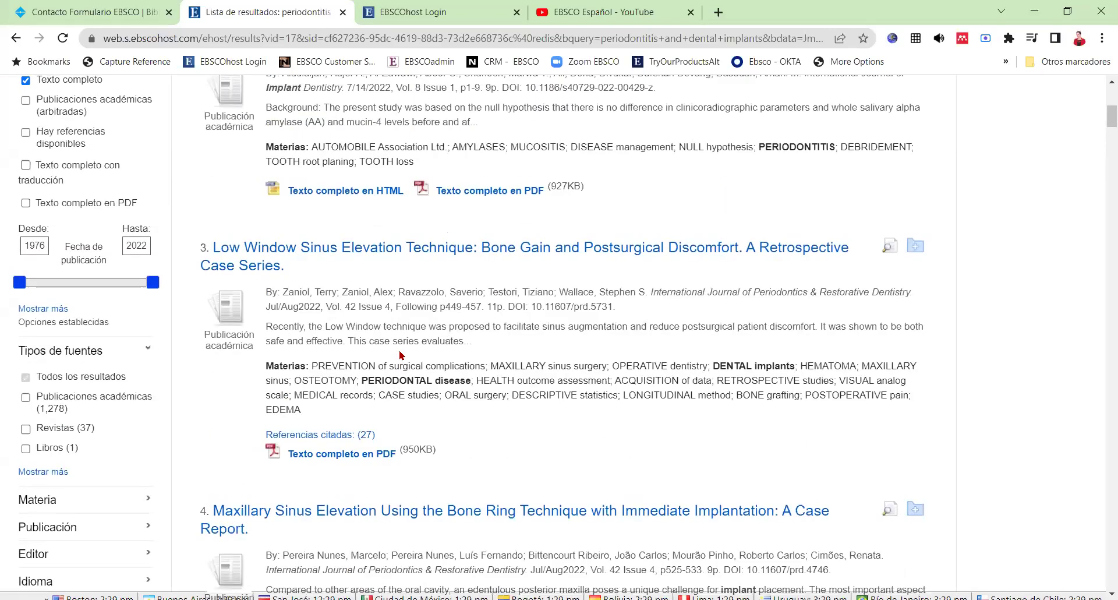
pyautogui.scroll(8, 401, 355)
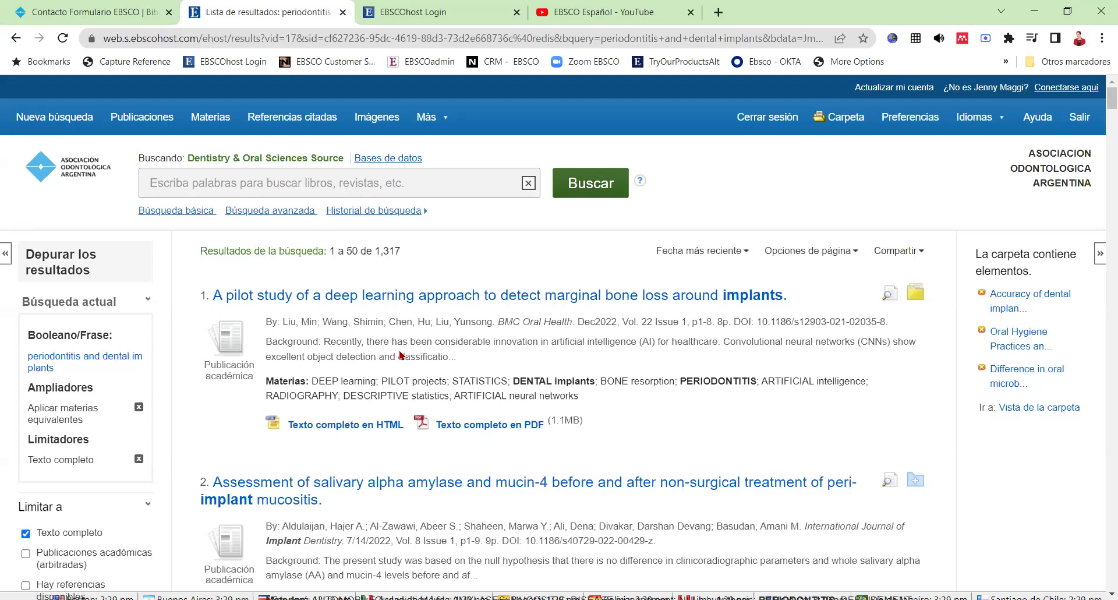
pyautogui.scroll(-2, 401, 355)
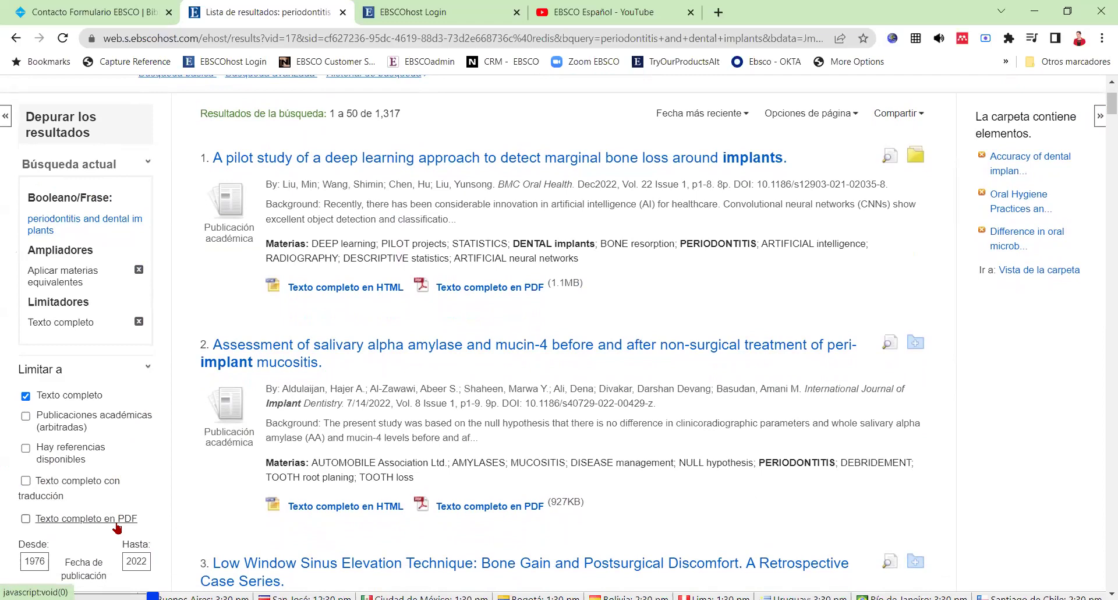
pyautogui.moveTo(407, 118); pyautogui.dragTo(373, 119)
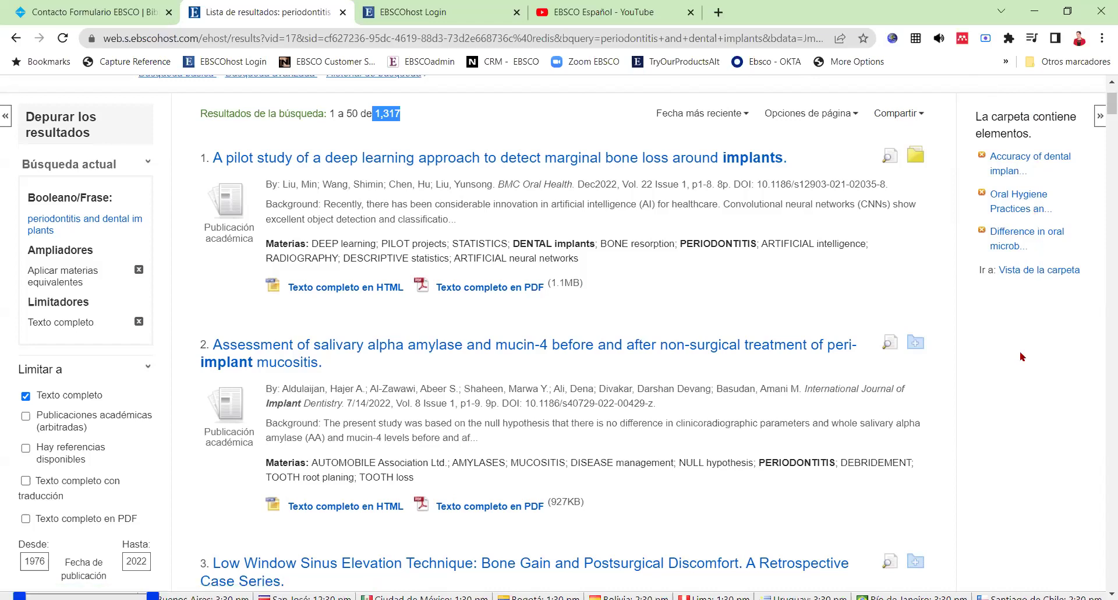
pyautogui.scroll(-5, 1020, 356)
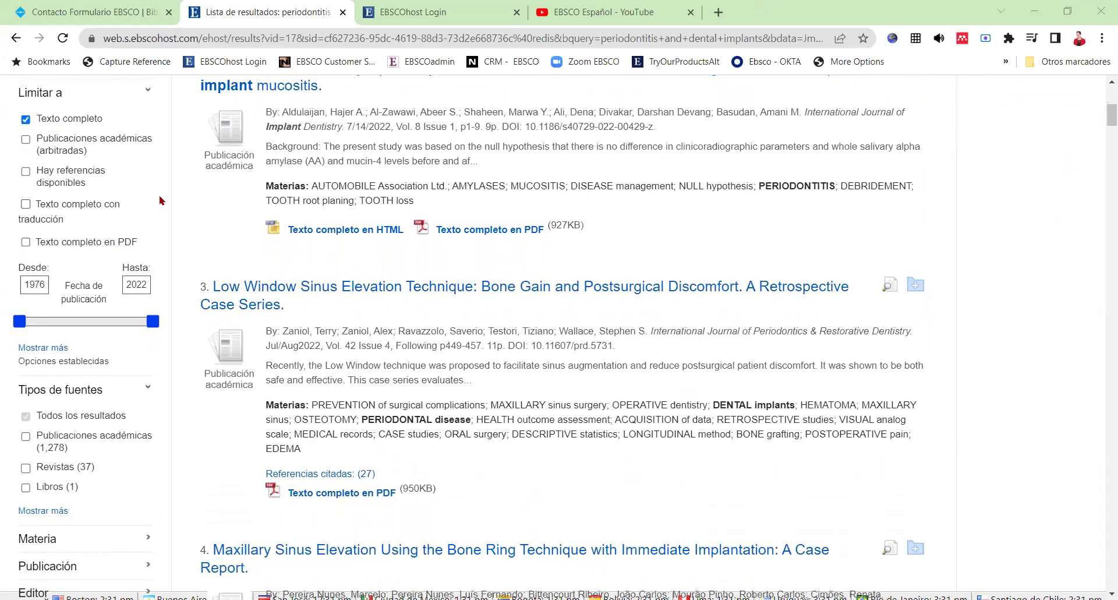
pyautogui.moveTo(107, 119); pyautogui.dragTo(39, 125)
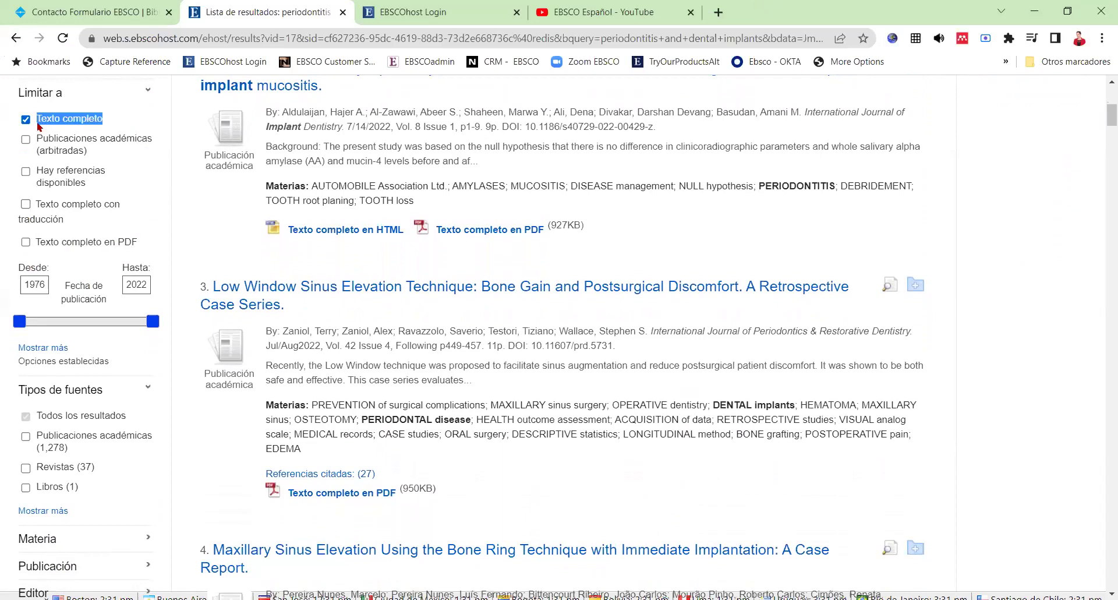
# - Apply and remove the Hay referencias disponibles limiter, and check the result total and the Texto completo limiter again
pyautogui.click(97, 178)
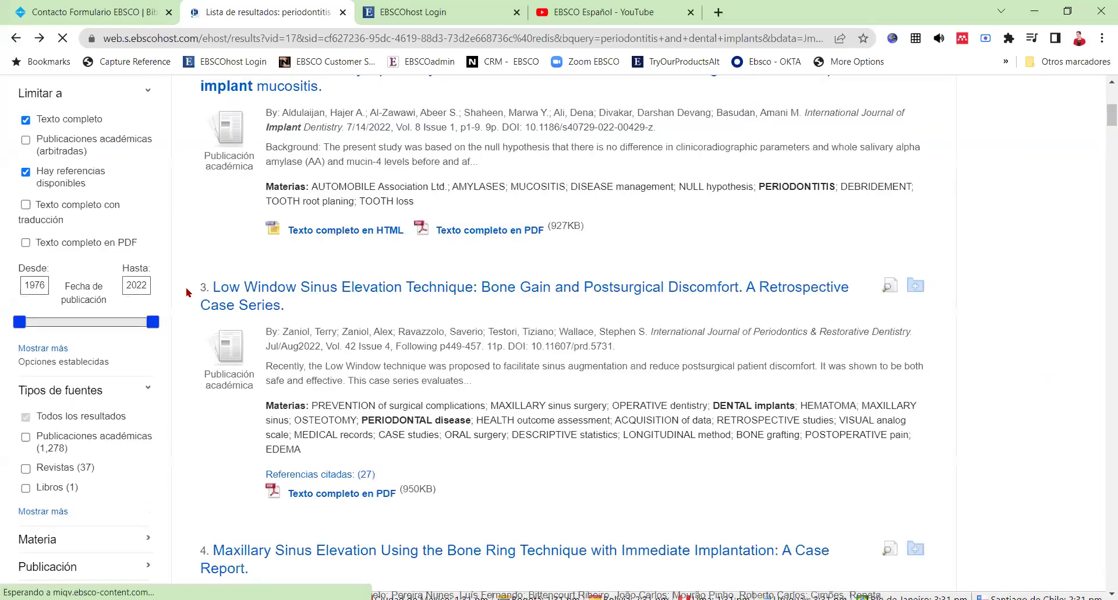
pyautogui.click(25, 172)
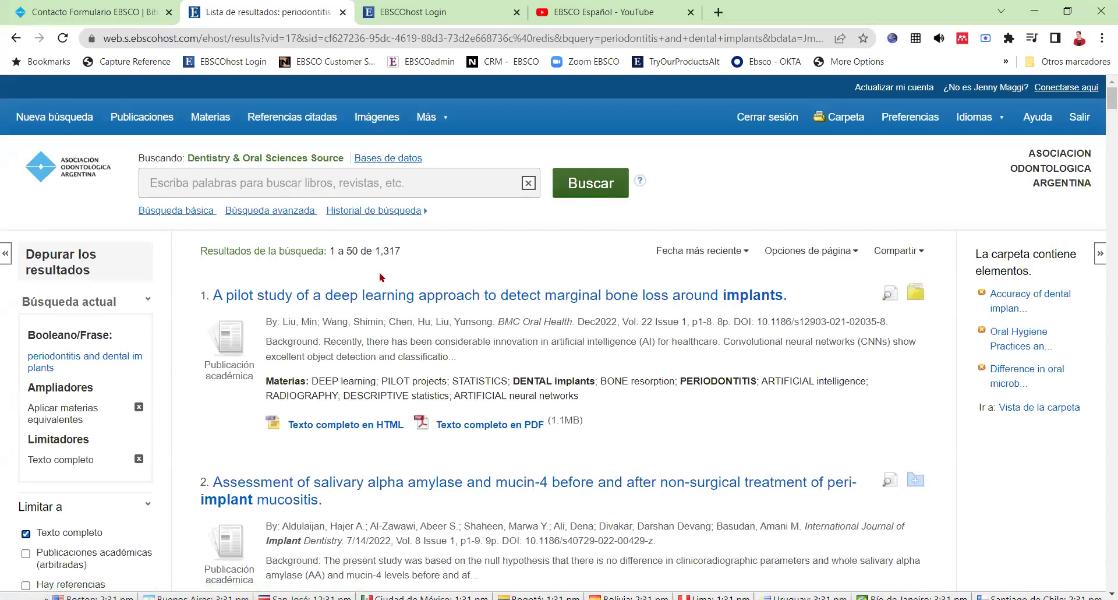
pyautogui.doubleClick(386, 250)
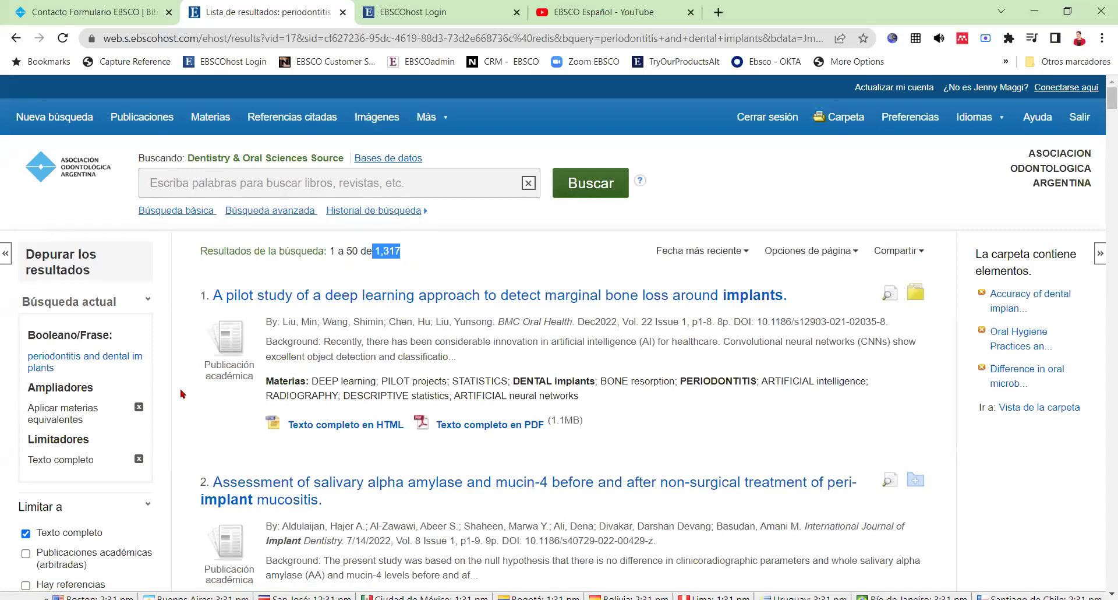
pyautogui.scroll(-5, 181, 402)
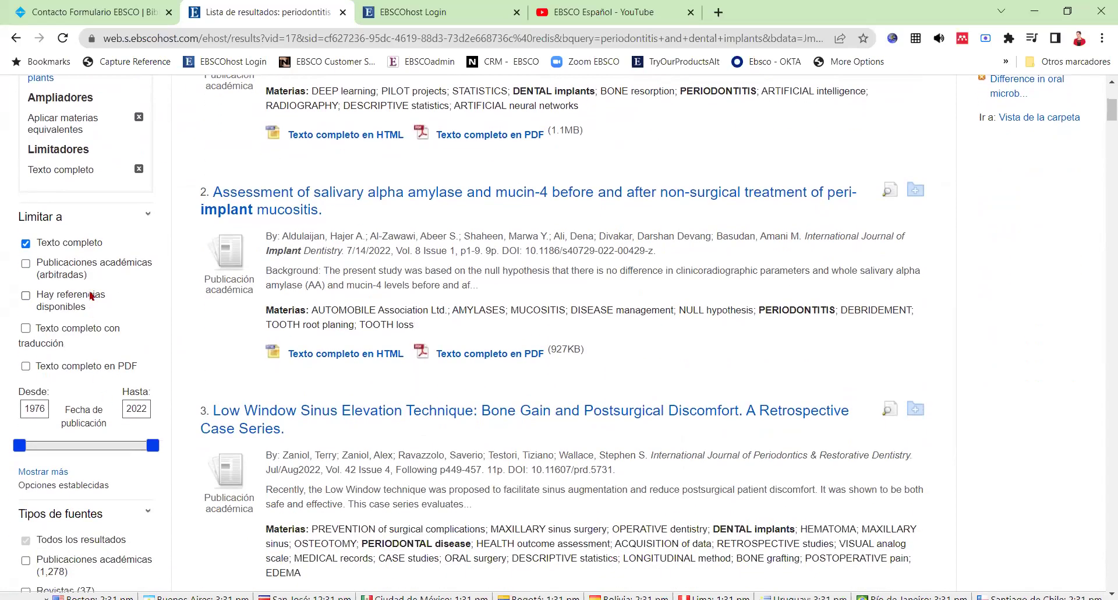
pyautogui.moveTo(105, 243); pyautogui.dragTo(36, 249)
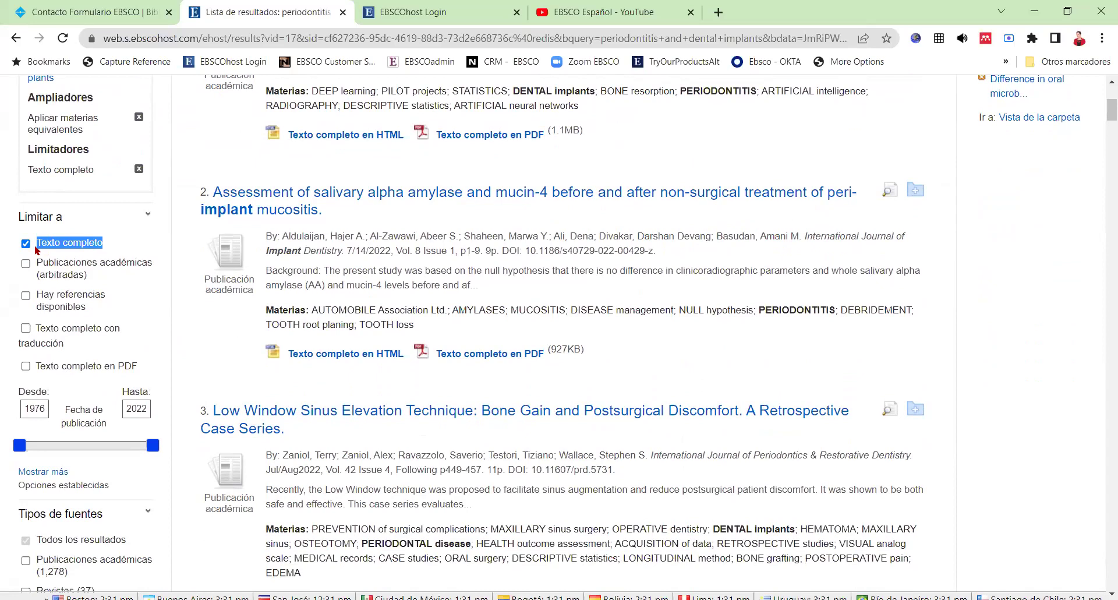
# - Examine the Texto completo, Publicaciones académicas (arbitradas) and Texto completo con traducción limiters under Limitar a
pyautogui.click(112, 245)
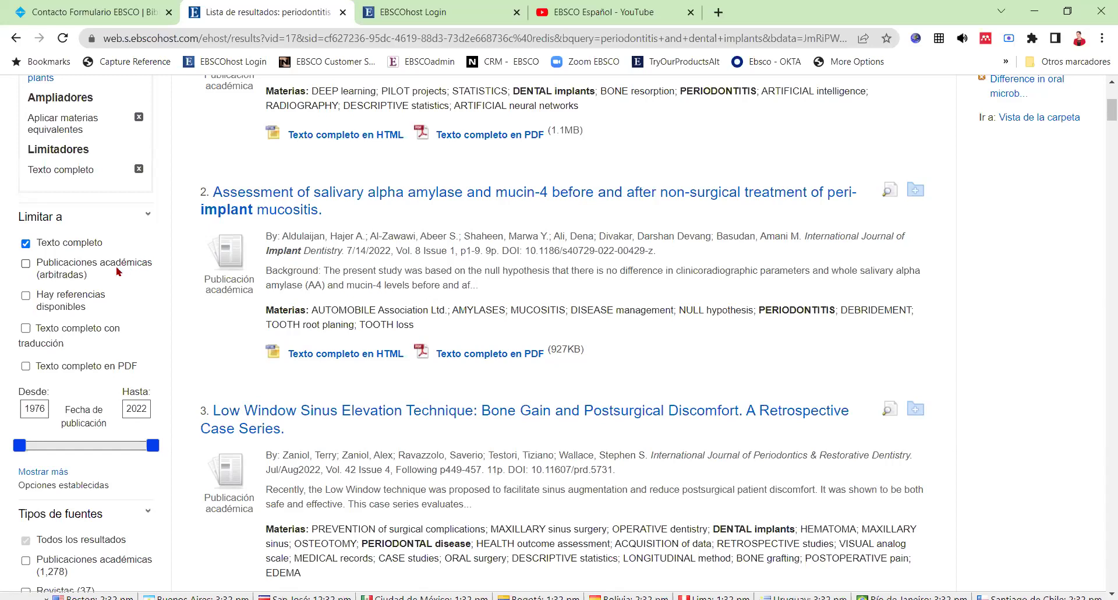
pyautogui.moveTo(98, 265); pyautogui.dragTo(38, 268)
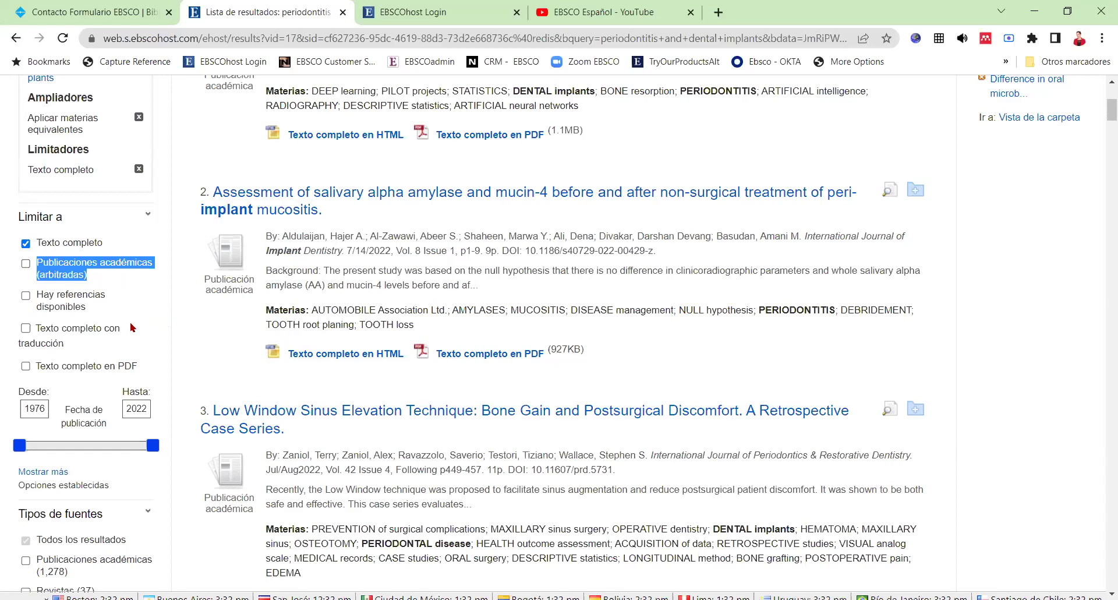
pyautogui.click(74, 350)
pyautogui.moveTo(74, 350); pyautogui.dragTo(32, 328)
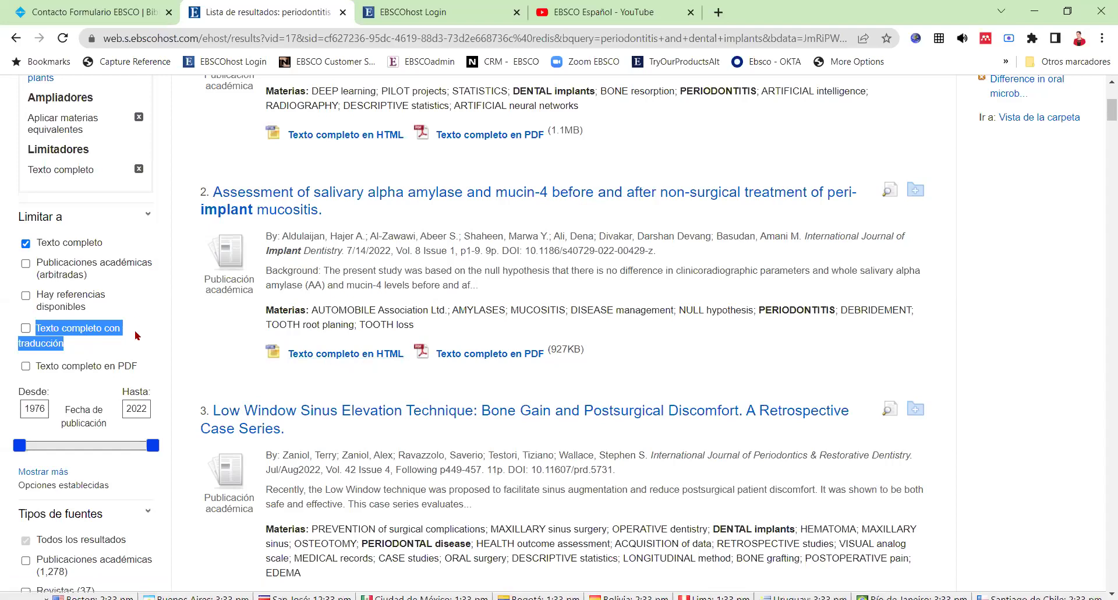
pyautogui.click(68, 349)
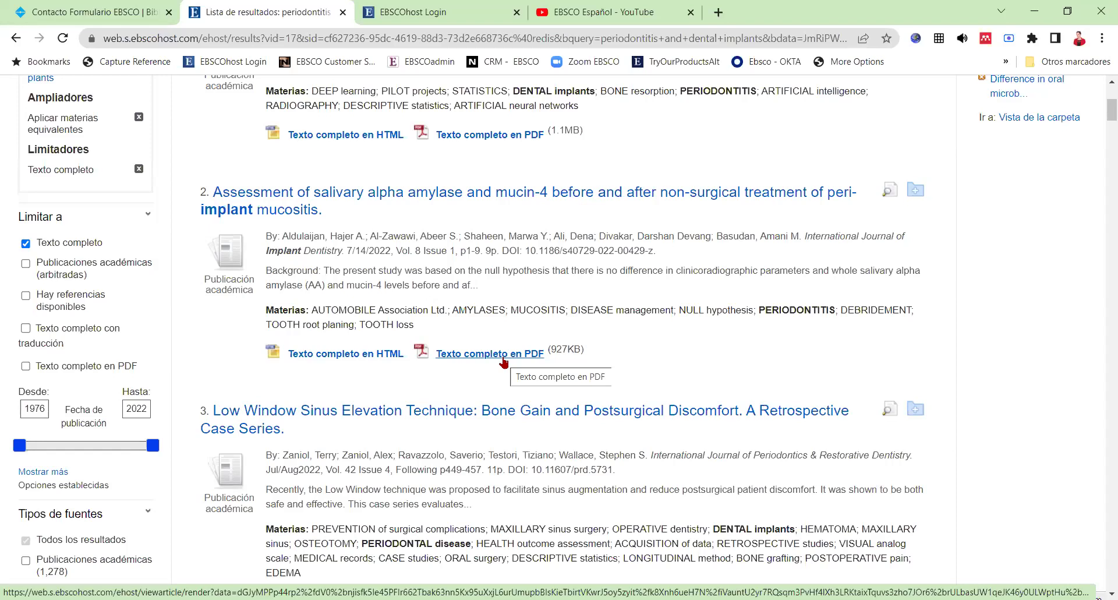
# - Limit the results to items published from 2018 onward by setting the starting publication year to 2018
pyautogui.scroll(-5, 503, 362)
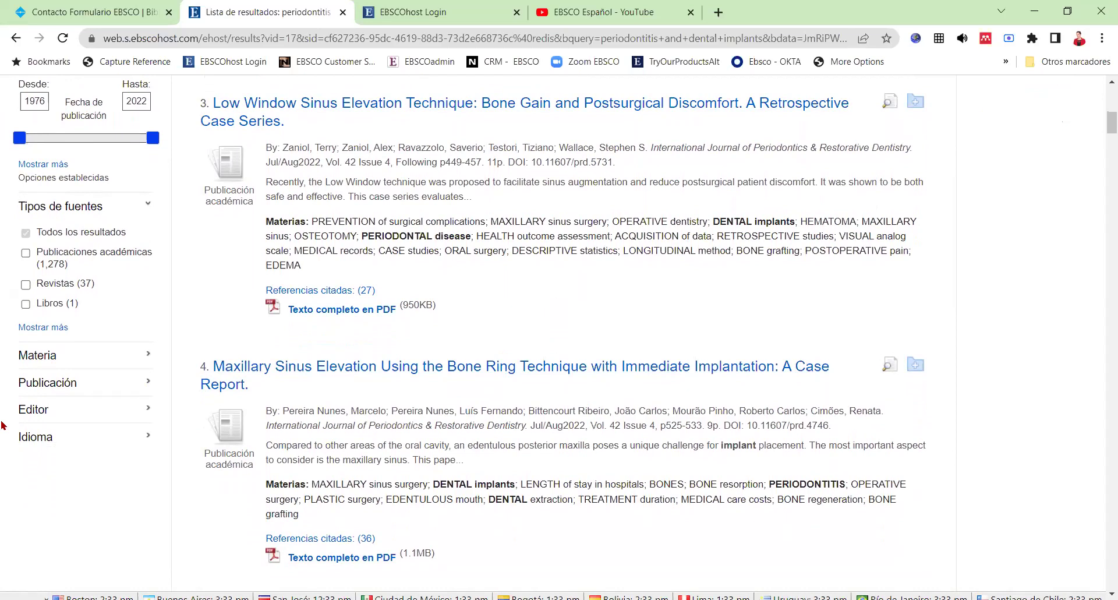
pyautogui.doubleClick(35, 98)
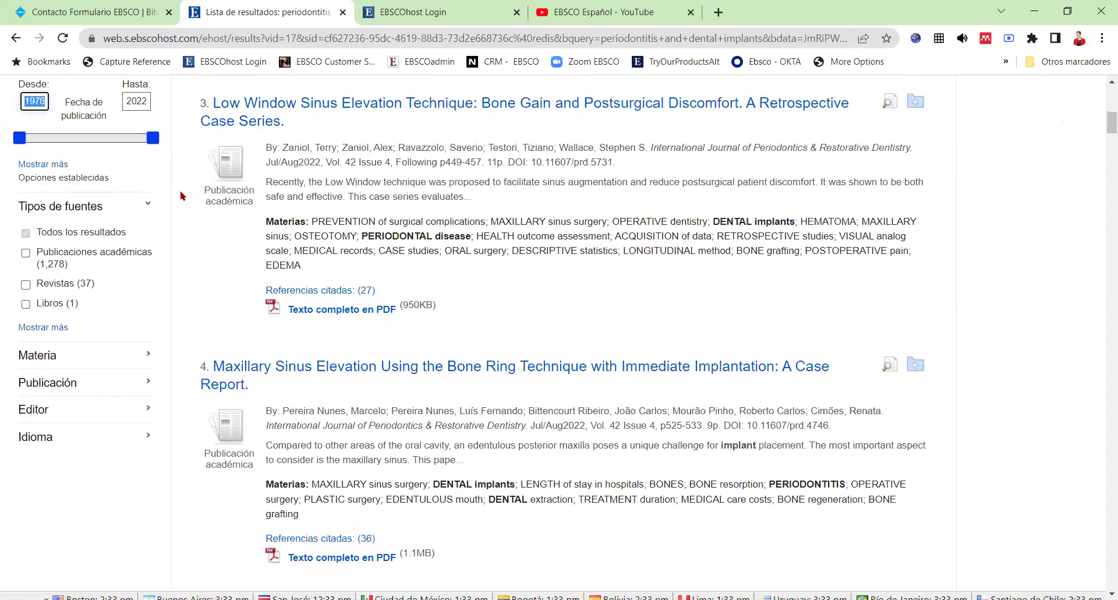
pyautogui.write('2')
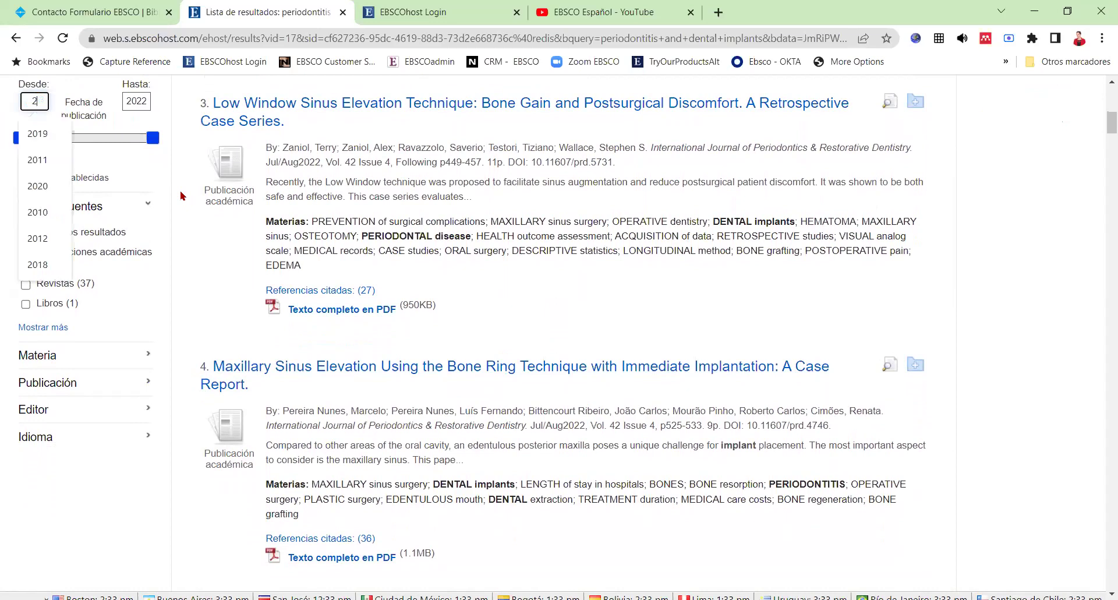
pyautogui.write('018')
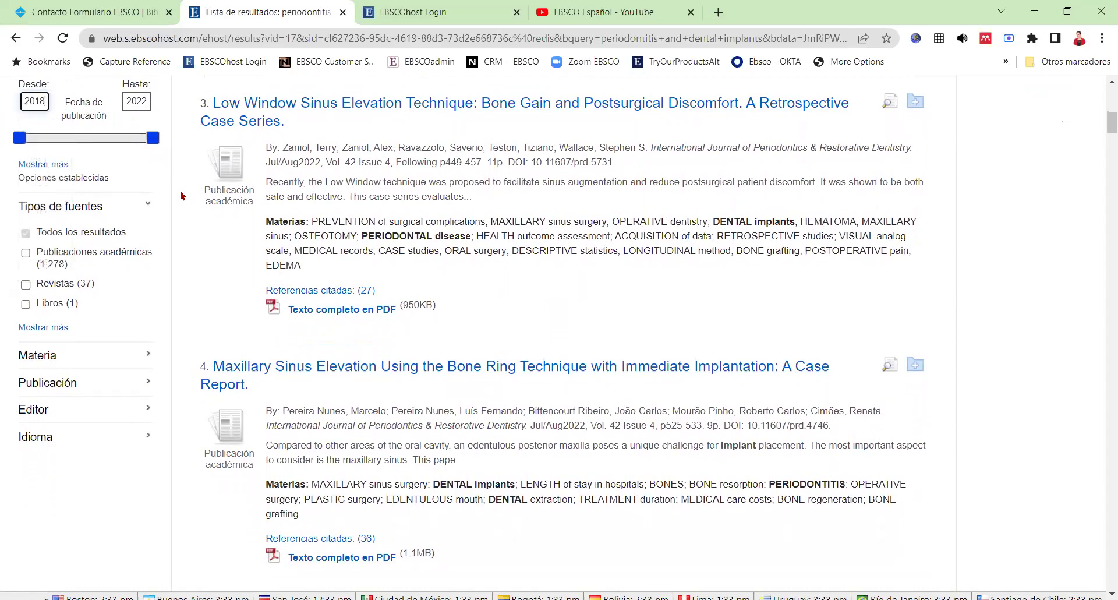
pyautogui.press('Return')
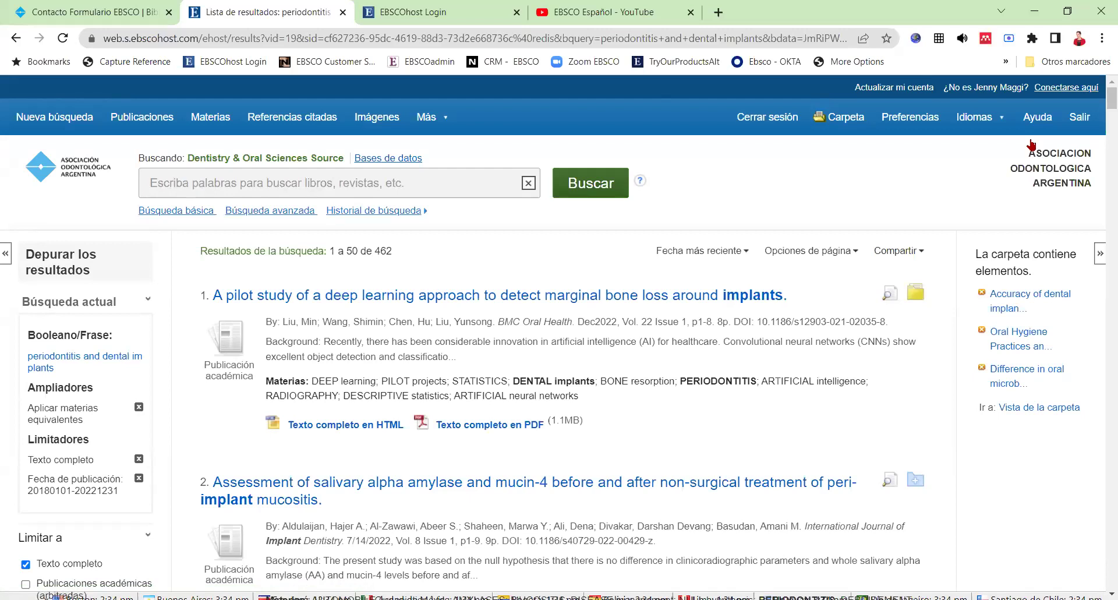
# - Review the source types of the date-limited results and expand the Materia facet to show its subject terms
pyautogui.scroll(-1, 469, 397)
pyautogui.scroll(-10, 469, 398)
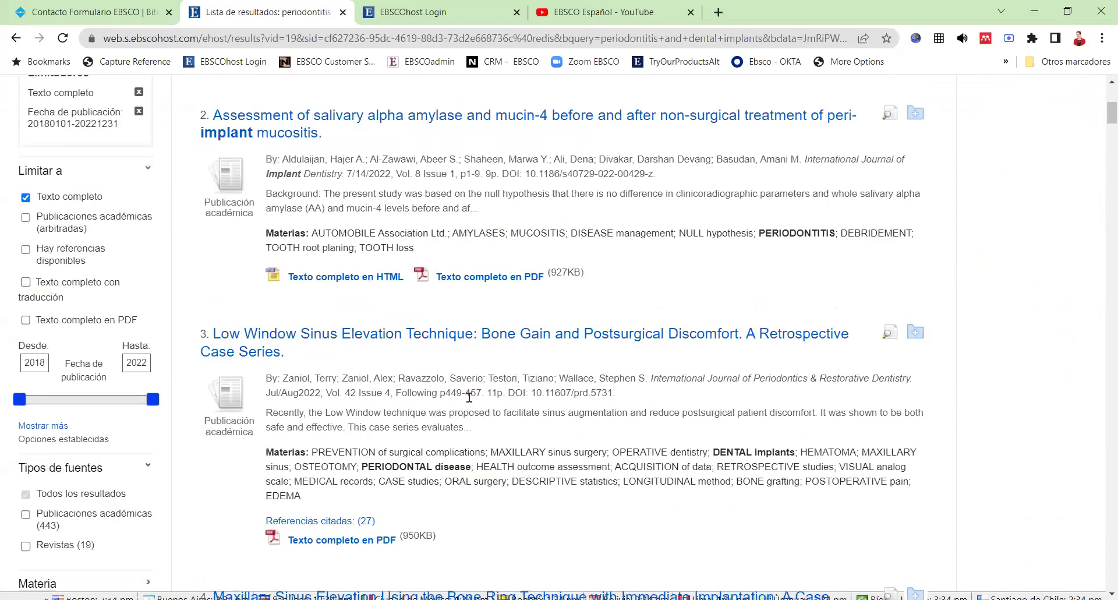
pyautogui.scroll(-1, 469, 397)
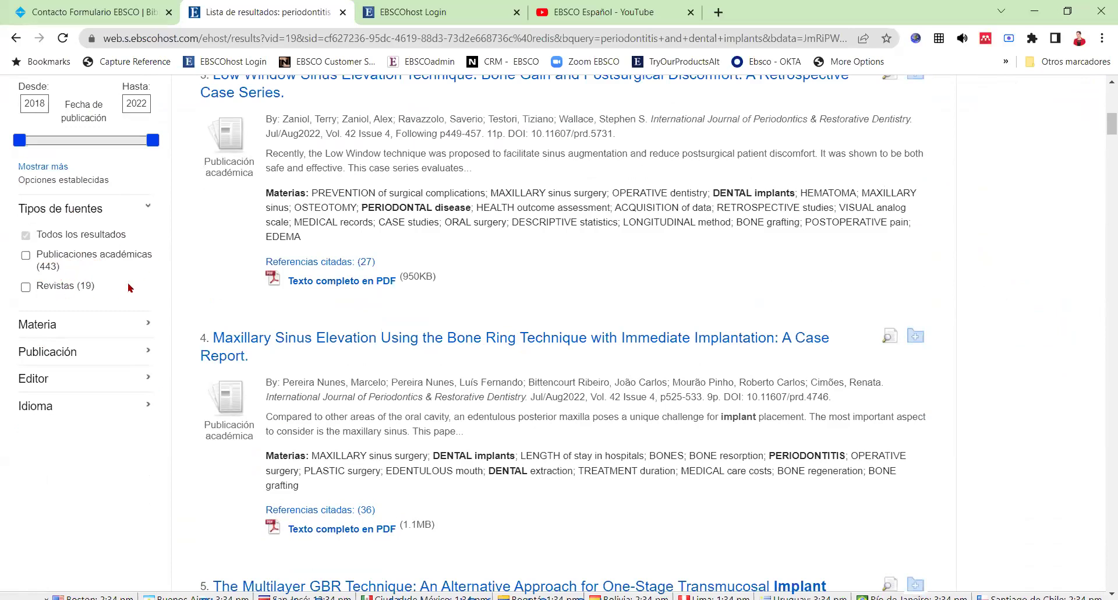
pyautogui.click(112, 322)
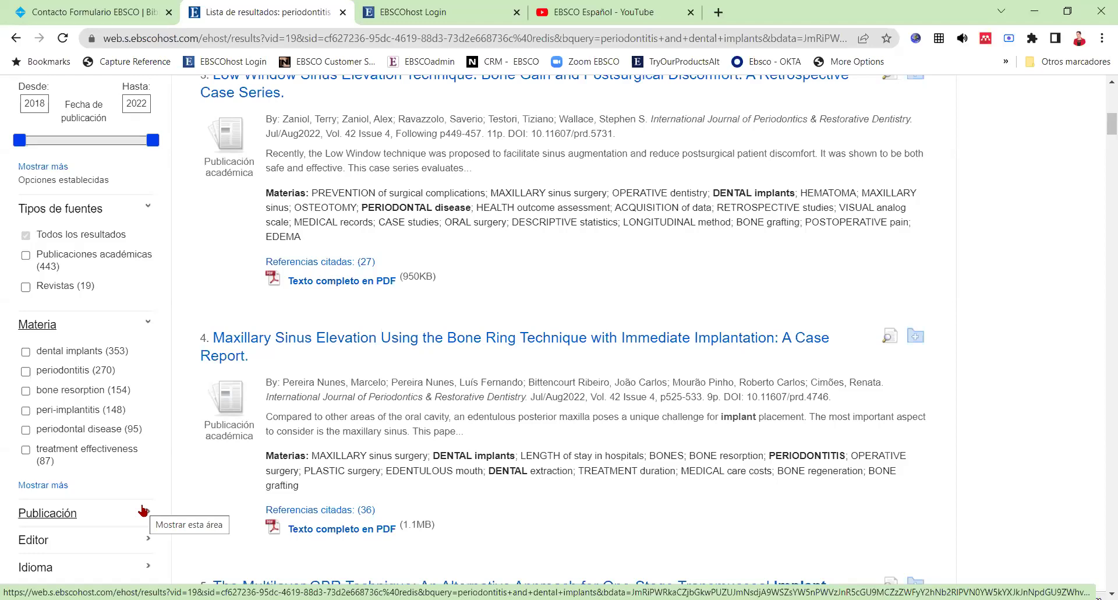
# - Expand the Publicación and Editor facets to show the journals and publishers in the results
pyautogui.scroll(-3, 143, 510)
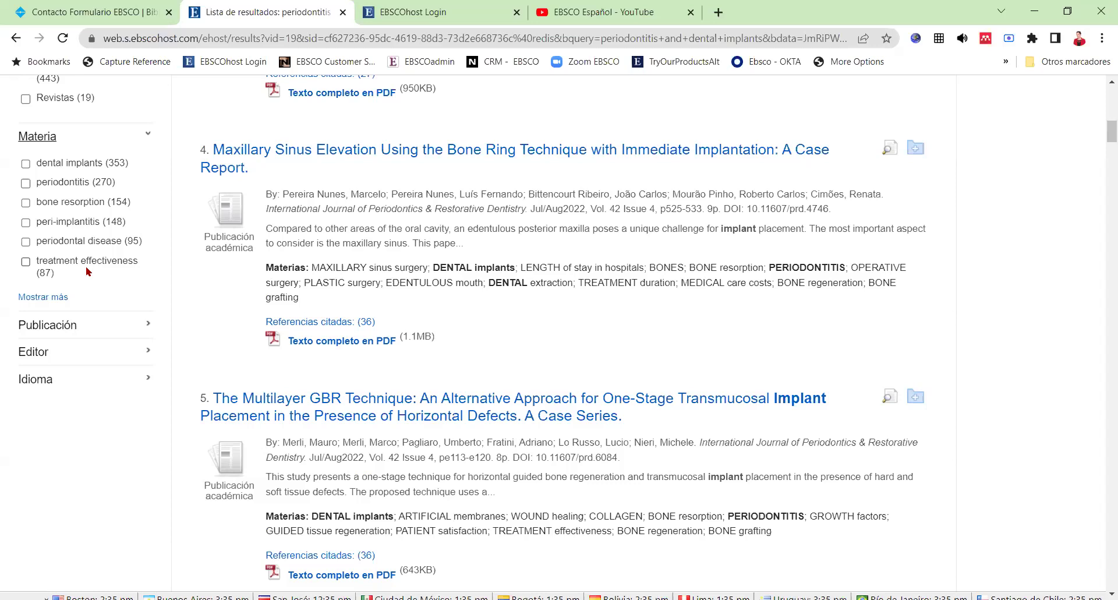
pyautogui.click(66, 328)
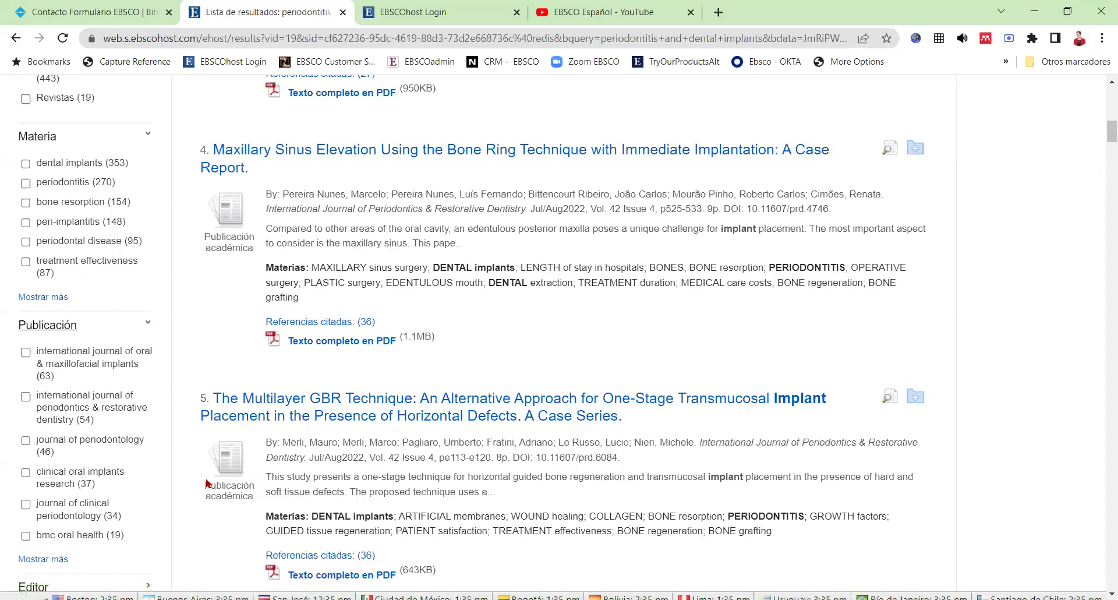
pyautogui.scroll(-3, 185, 536)
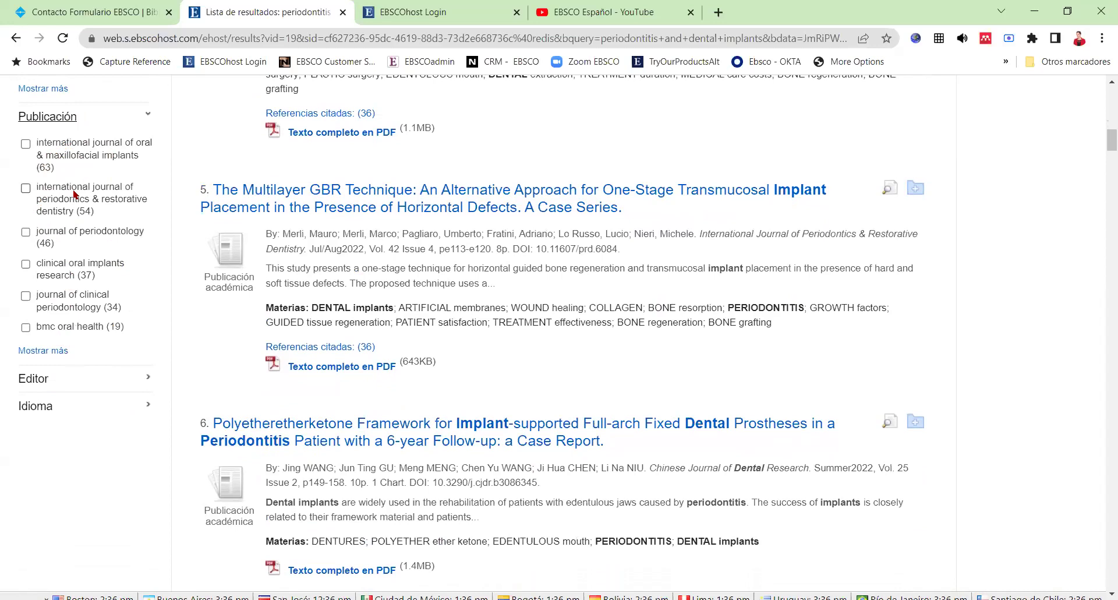
pyautogui.click(52, 375)
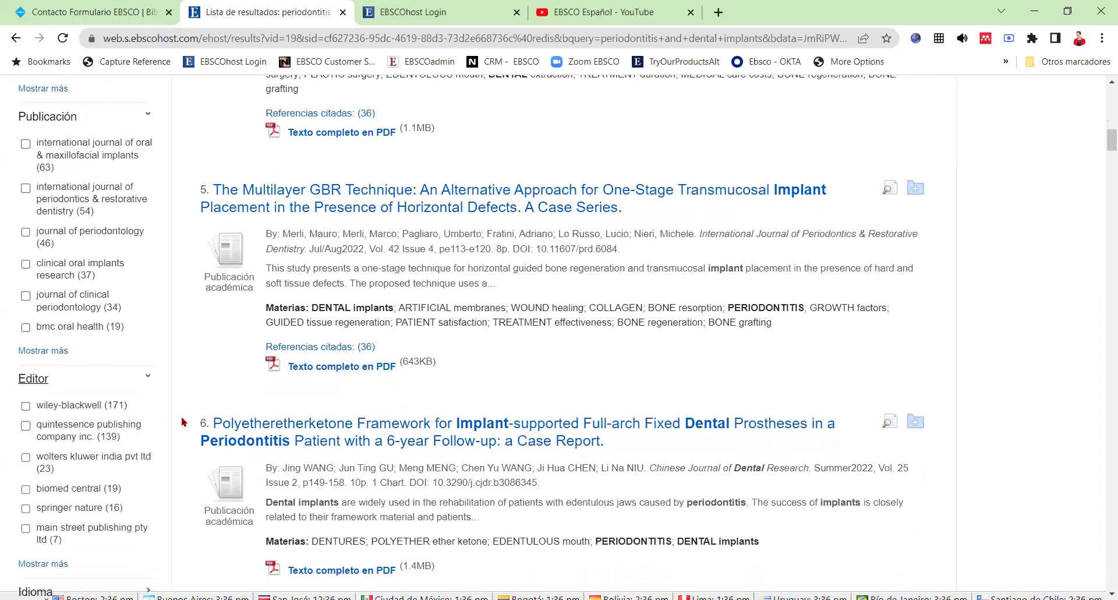
# - Expand the Idioma facet and examine its english and spanish entries
pyautogui.scroll(-3, 182, 420)
pyautogui.scroll(-4, 182, 420)
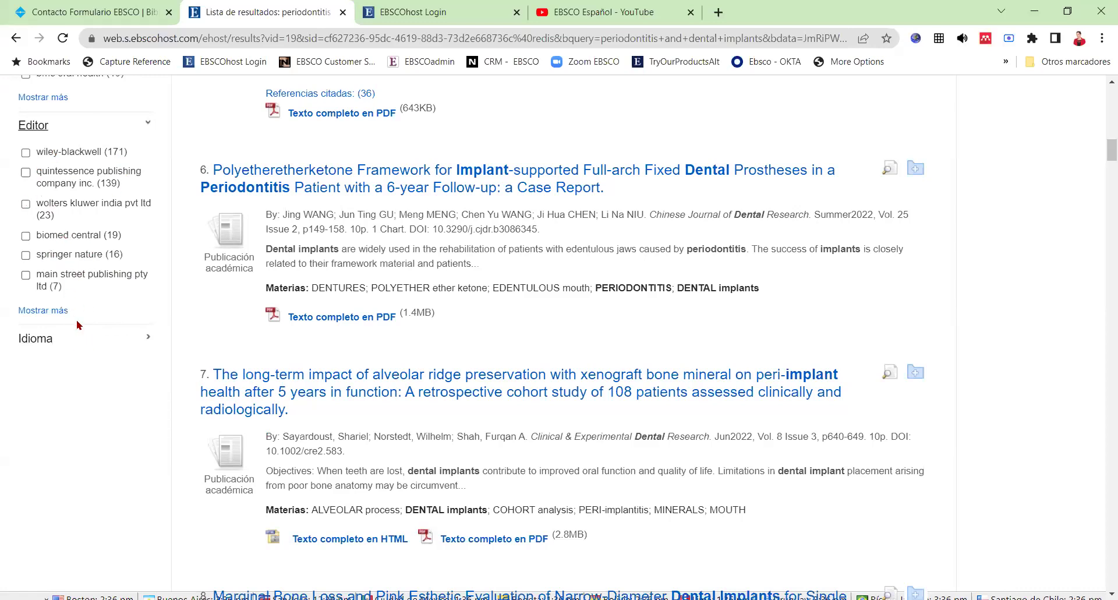
pyautogui.click(71, 338)
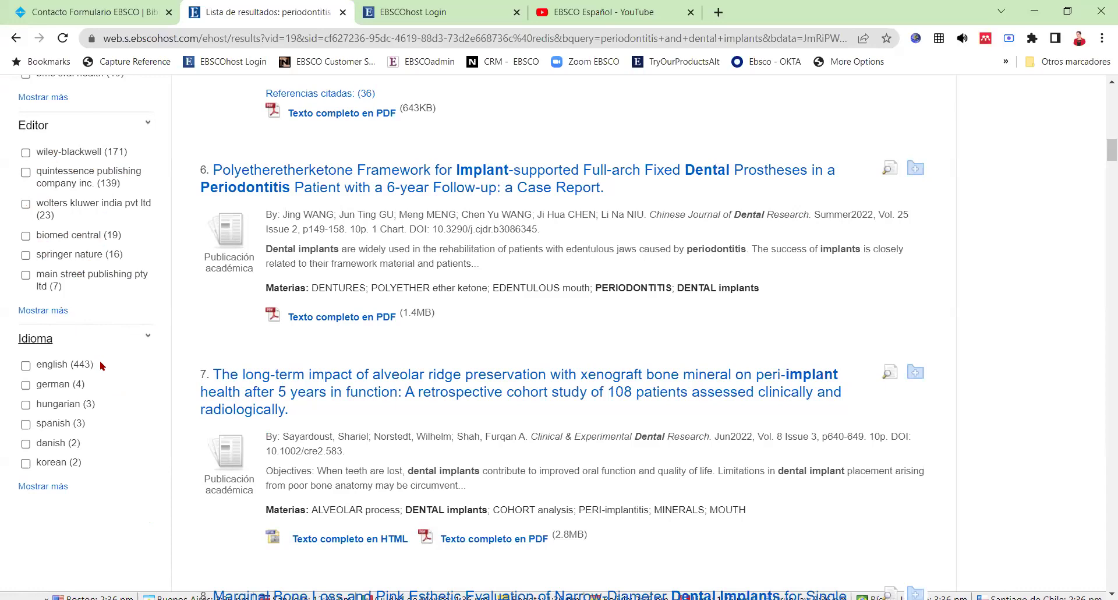
pyautogui.moveTo(99, 361); pyautogui.dragTo(35, 371)
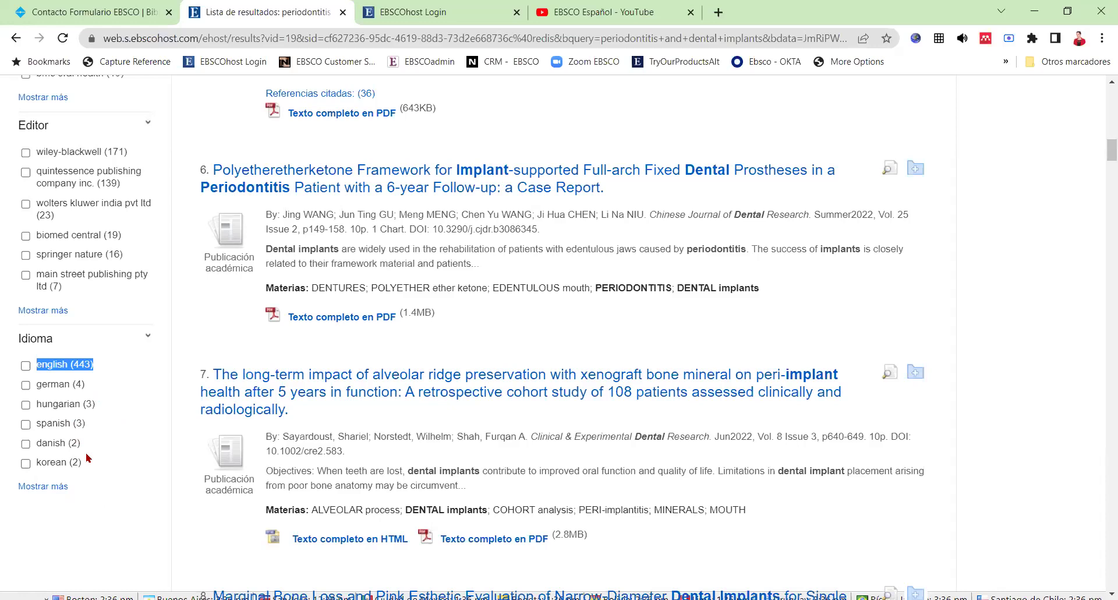
pyautogui.moveTo(89, 424); pyautogui.dragTo(37, 429)
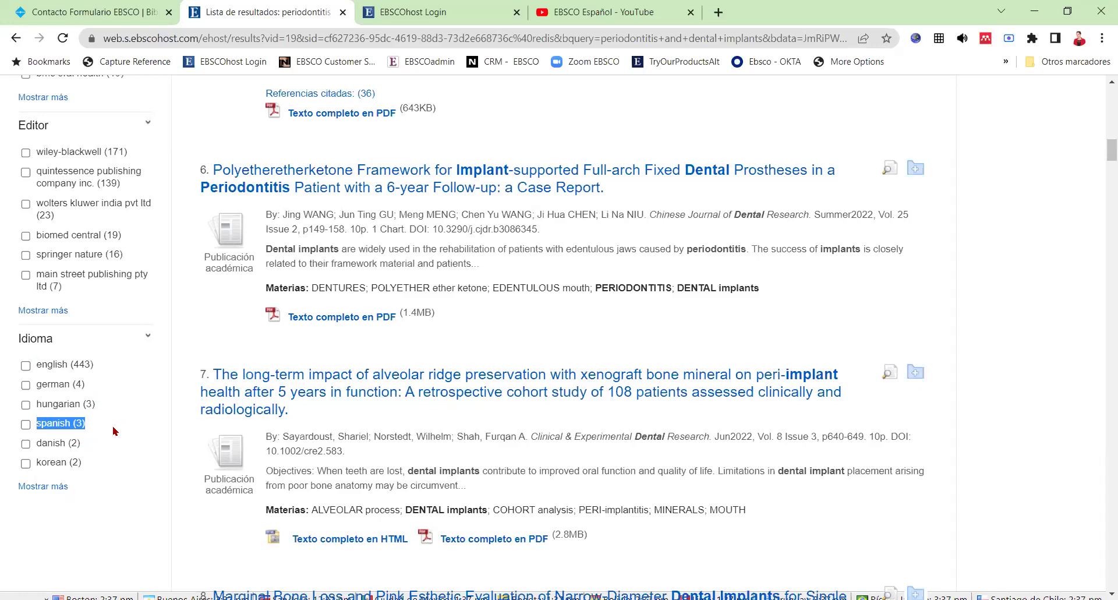
# - Review the active limiters and all expanded facets down to Idioma, and return to the start of the results
pyautogui.scroll(10, 113, 431)
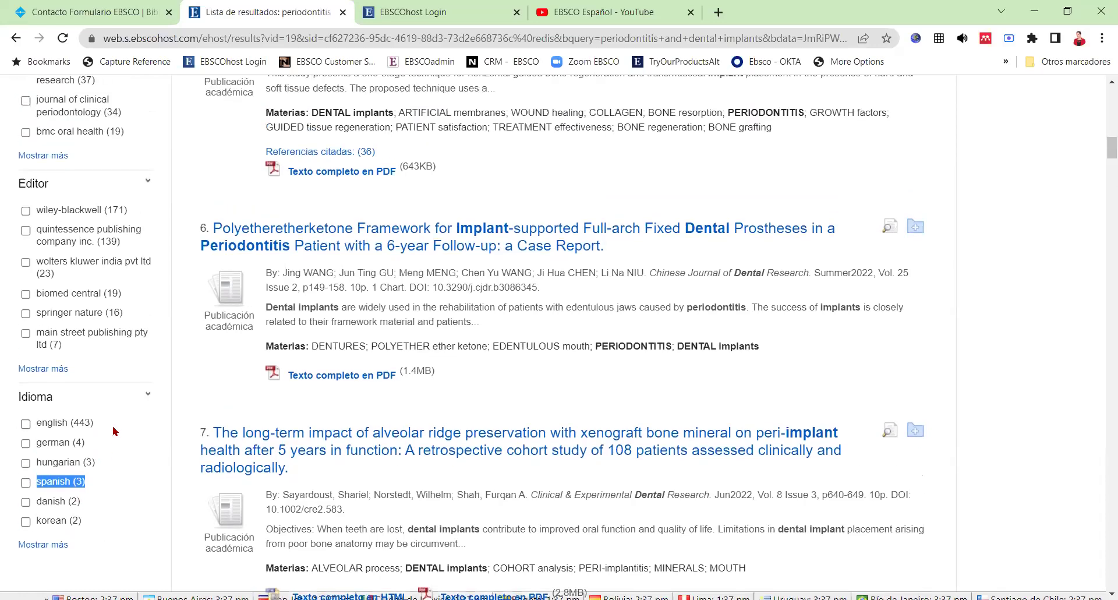
pyautogui.scroll(4, 113, 431)
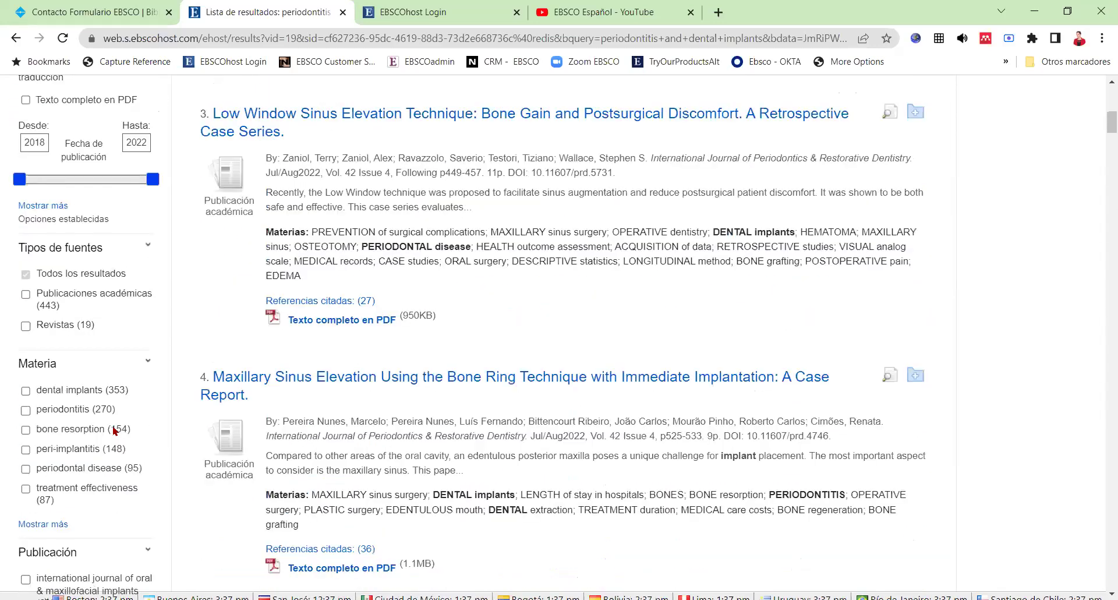
pyautogui.scroll(6, 113, 430)
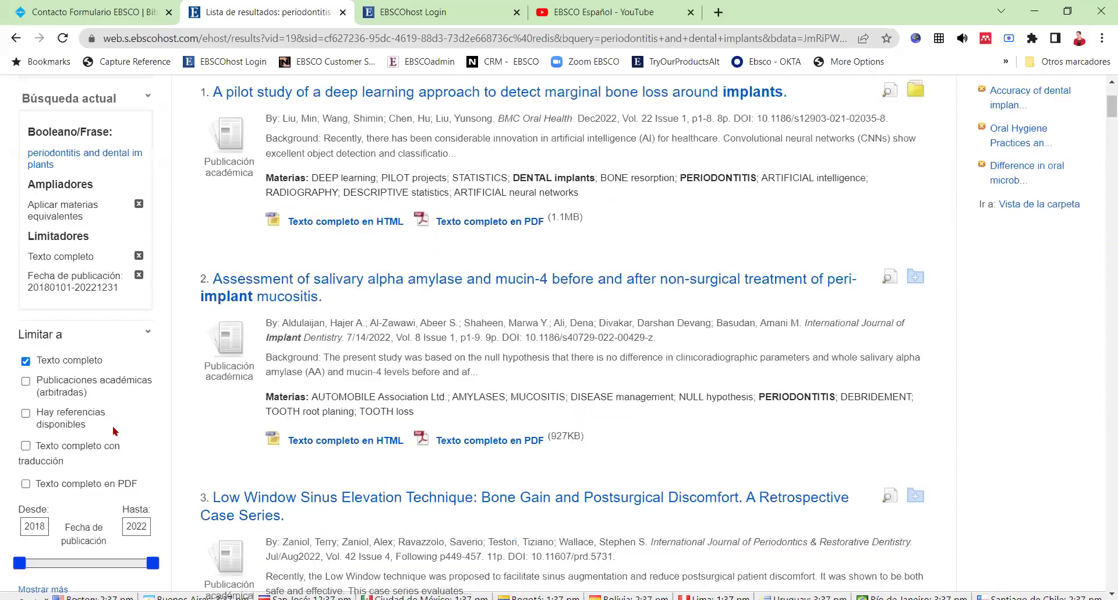
pyautogui.scroll(3, 115, 430)
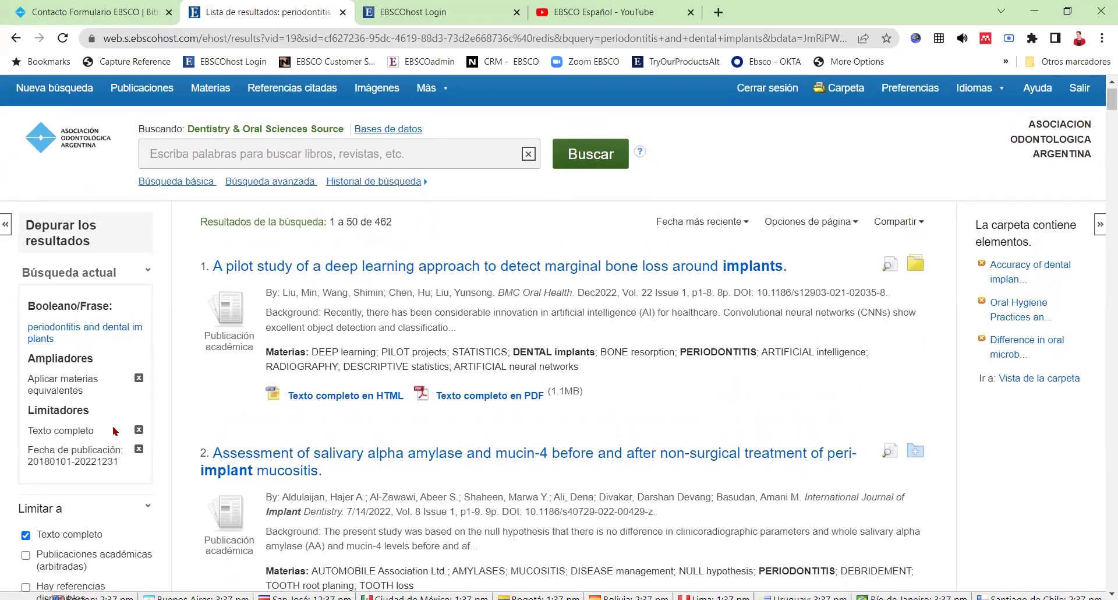
pyautogui.scroll(-10, 114, 431)
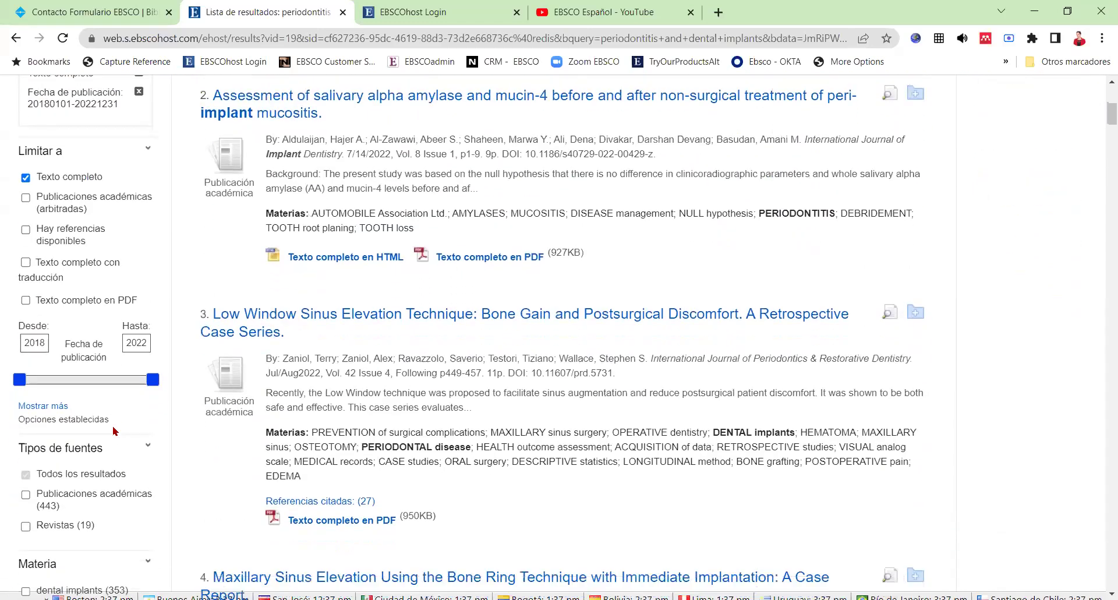
pyautogui.scroll(-6, 114, 430)
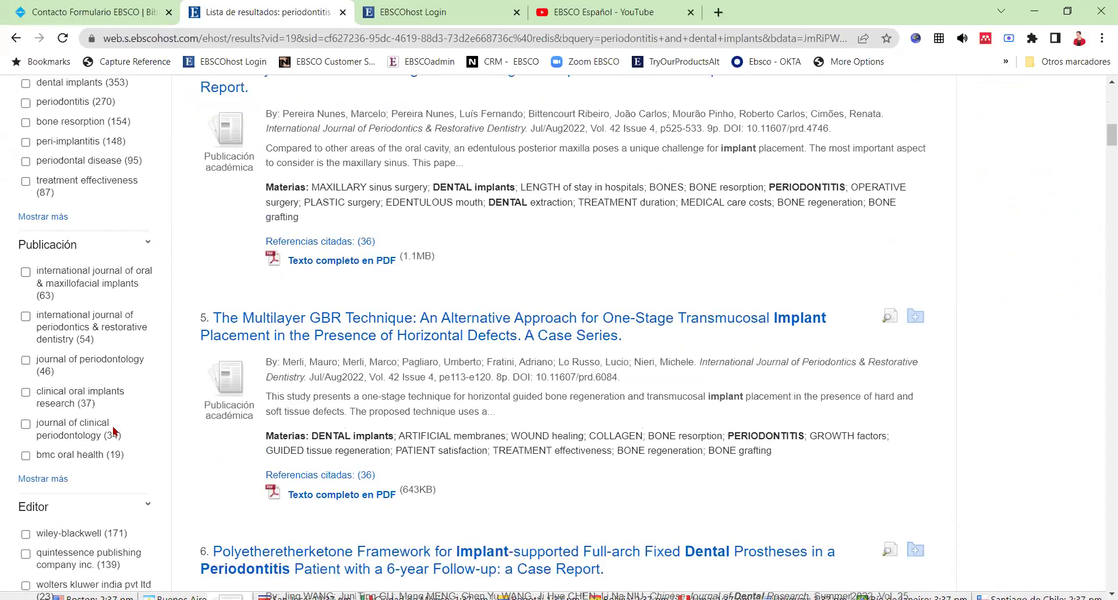
pyautogui.scroll(-2, 114, 431)
pyautogui.scroll(-8, 112, 430)
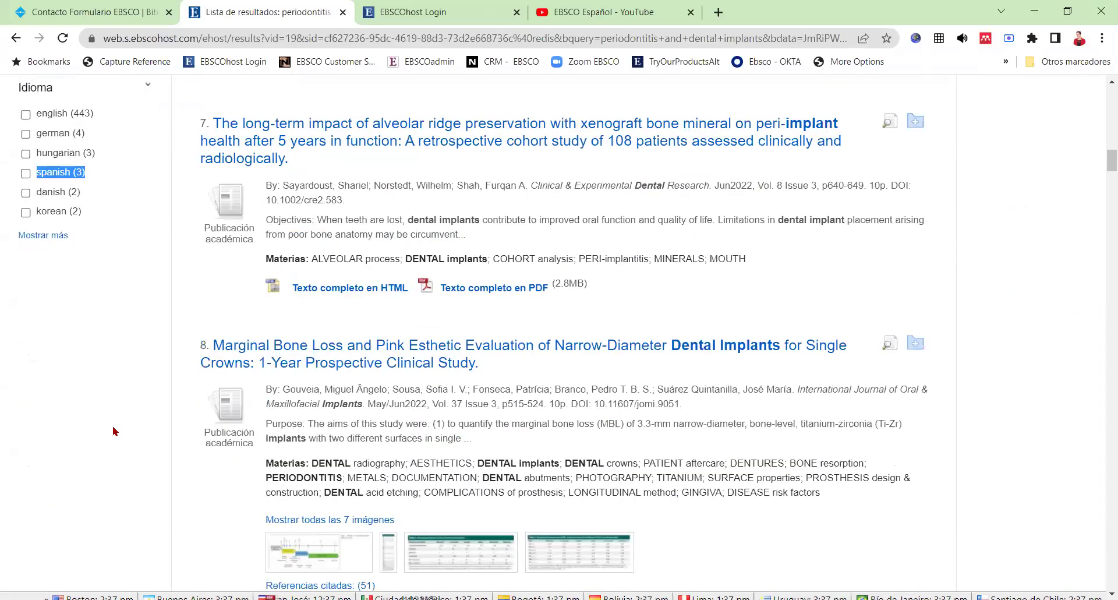
pyautogui.scroll(-3, 113, 430)
pyautogui.scroll(-3, 113, 430)
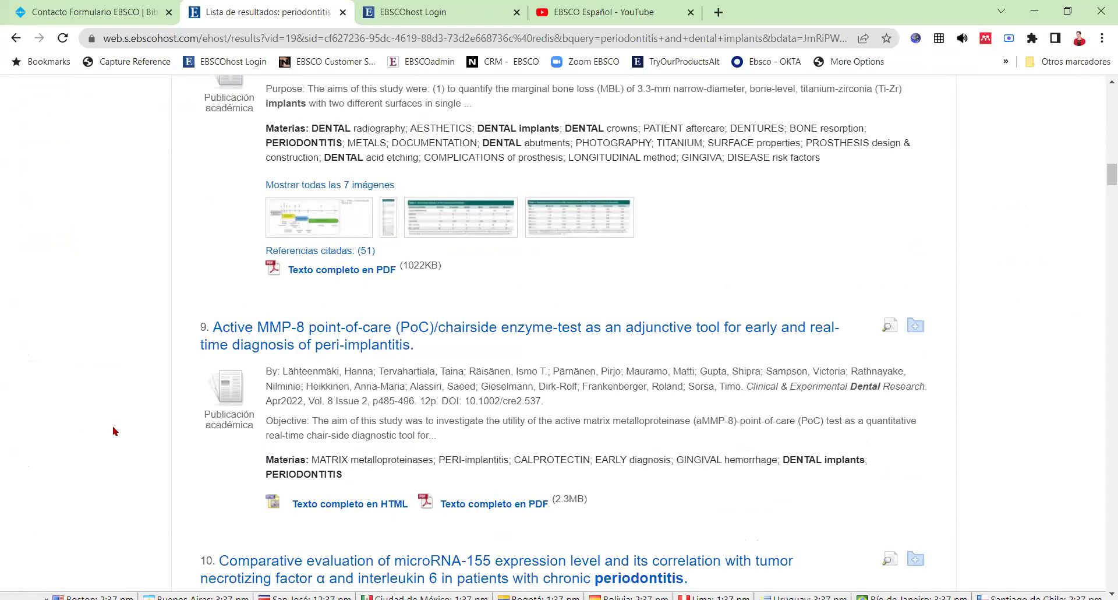
pyautogui.scroll(12, 113, 430)
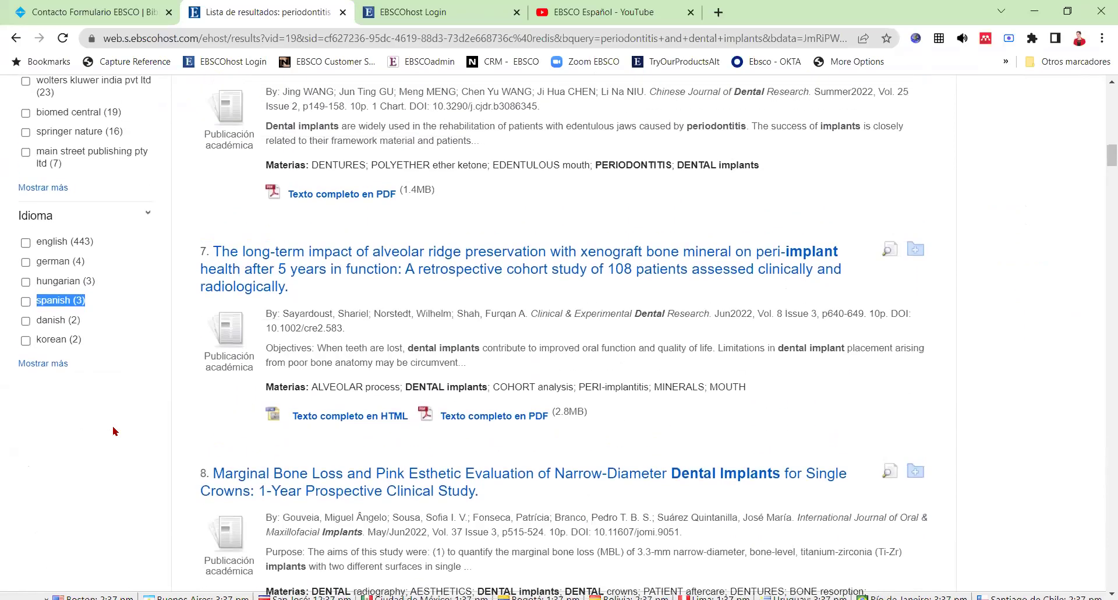
pyautogui.scroll(10, 113, 431)
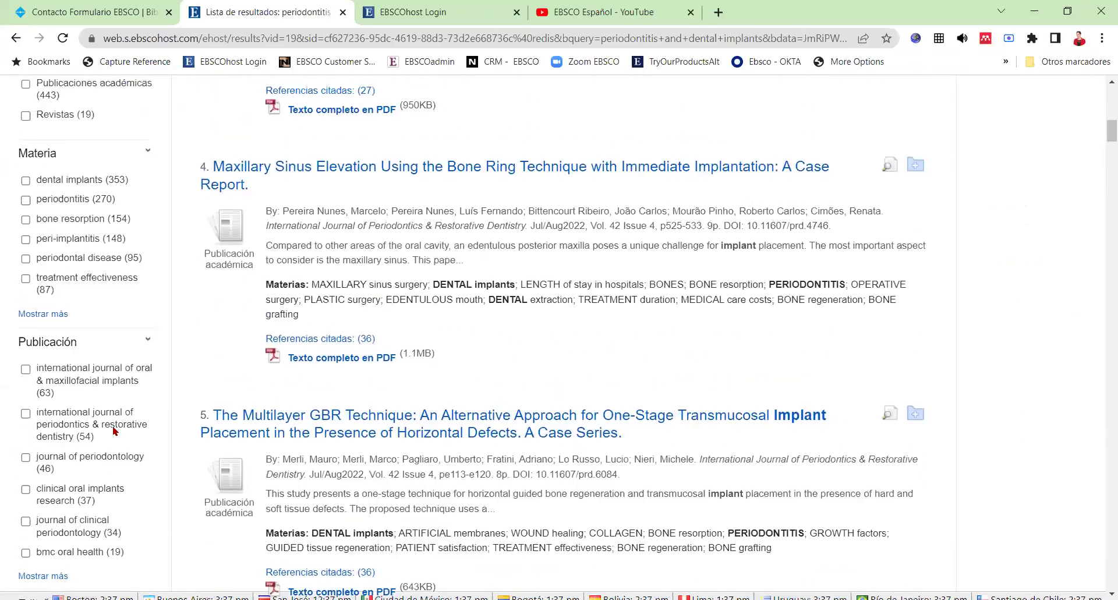
pyautogui.scroll(7, 115, 431)
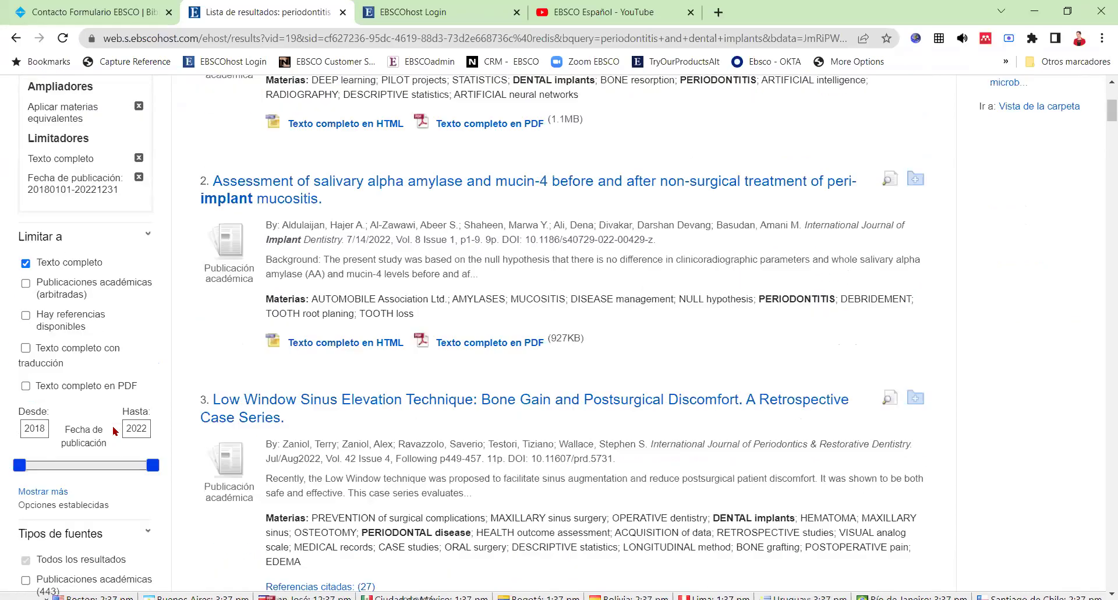
pyautogui.scroll(4, 114, 431)
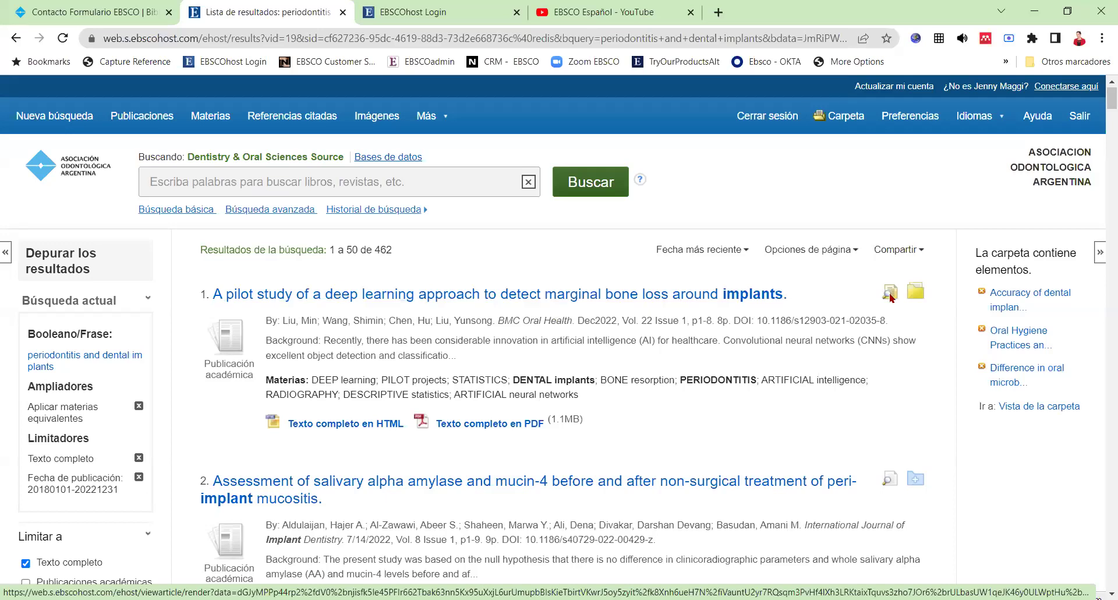
# - Preview the record details of the first result, close the preview and look over the following results
pyautogui.moveTo(892, 298)
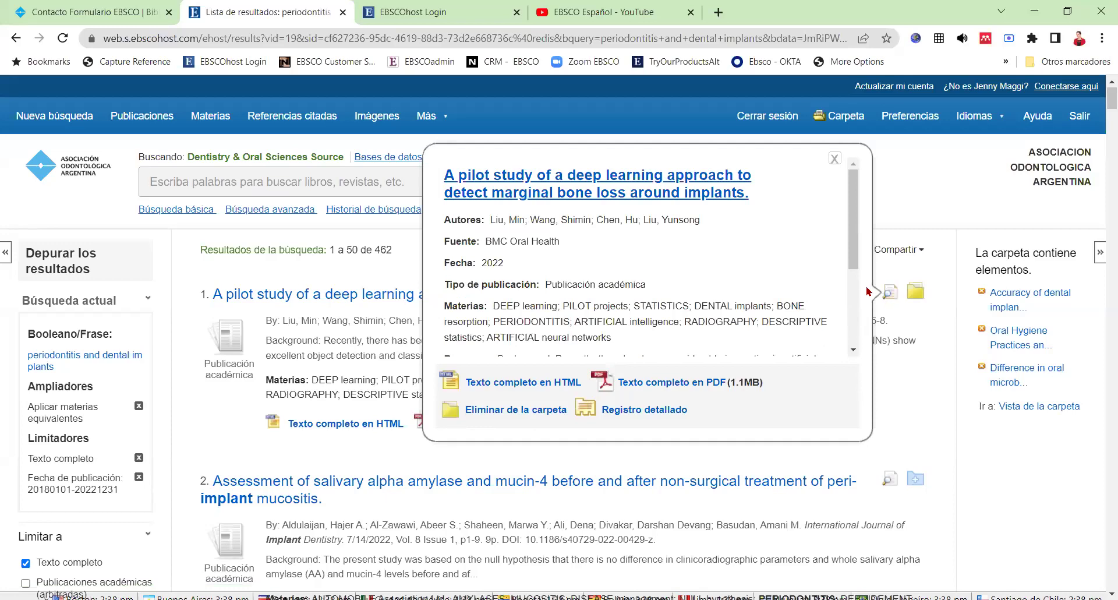
pyautogui.moveTo(854, 249)
pyautogui.mouseDown()
pyautogui.moveTo(854, 319)
pyautogui.moveTo(860, 236)
pyautogui.mouseUp()
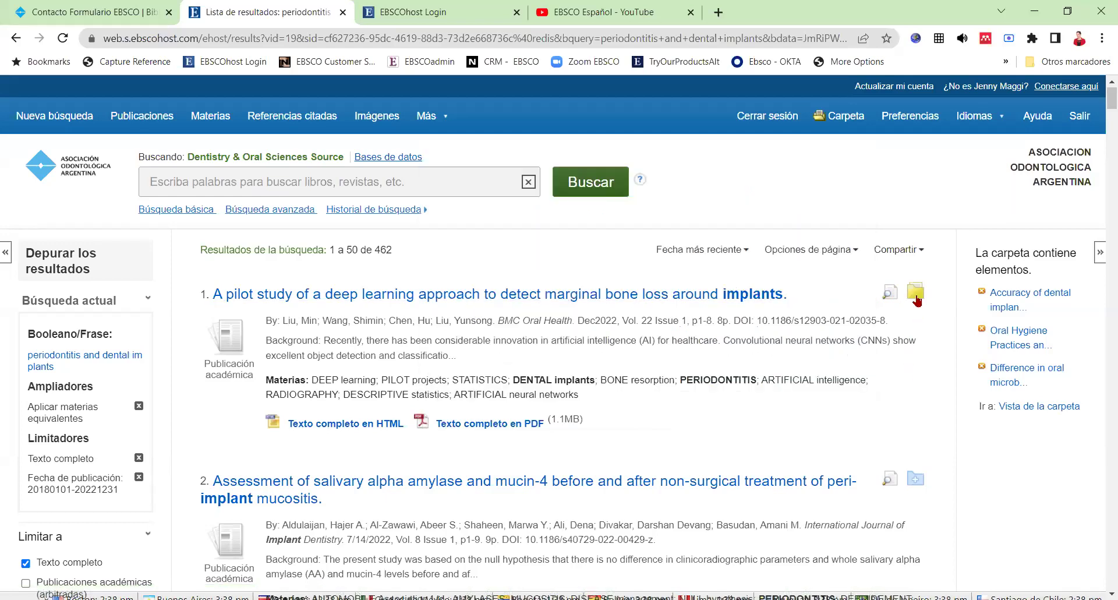
pyautogui.scroll(-10, 915, 298)
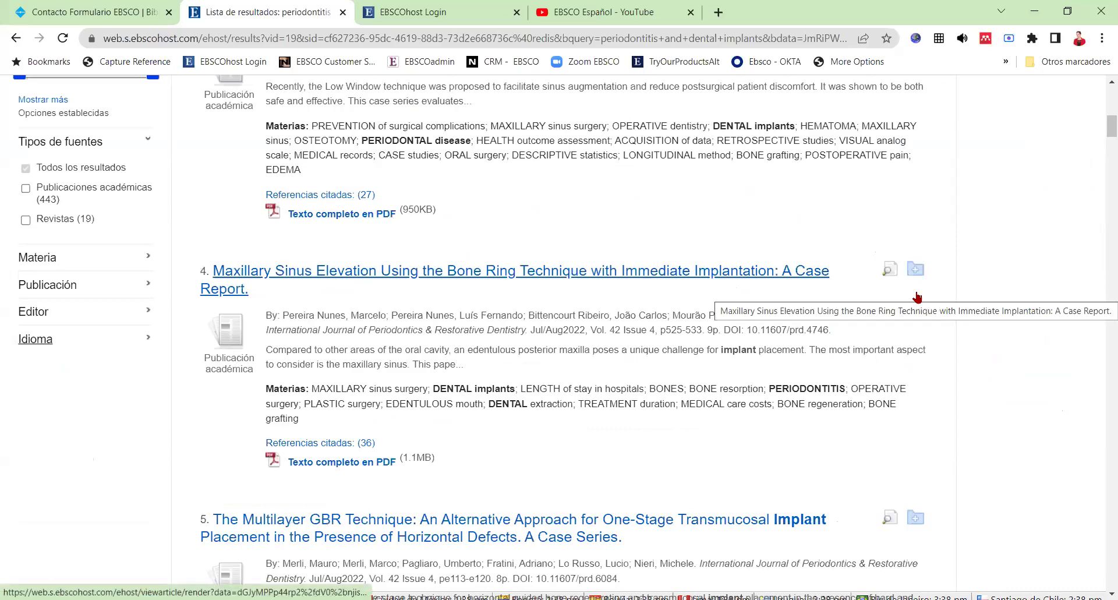
# - Show the folder options of the first result and add the second result to Mi Carpeta
pyautogui.scroll(10, 917, 297)
pyautogui.moveTo(916, 296)
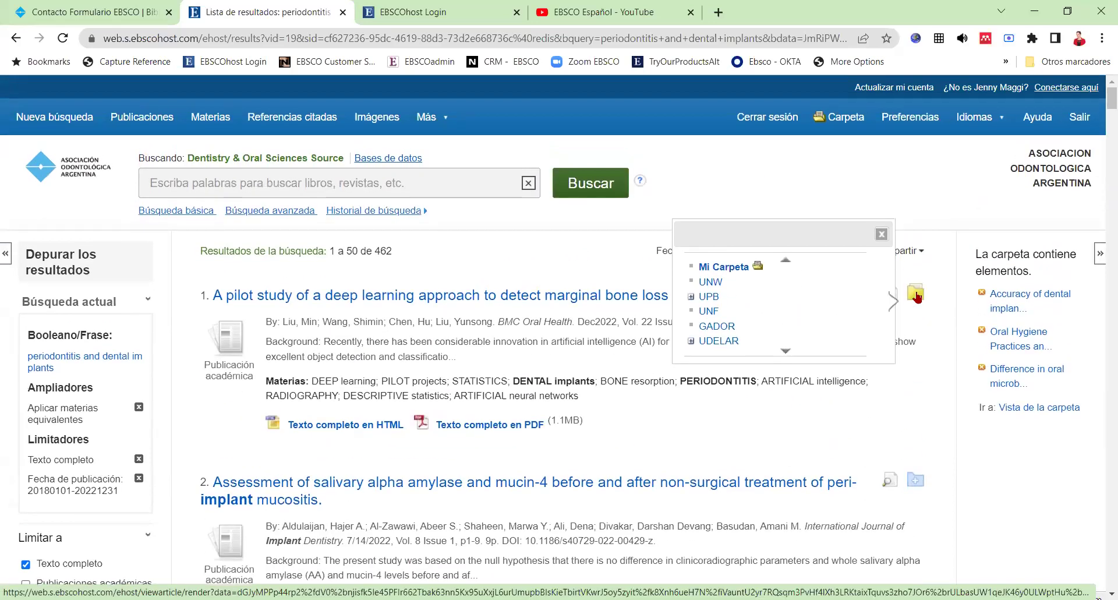
pyautogui.click(1007, 131)
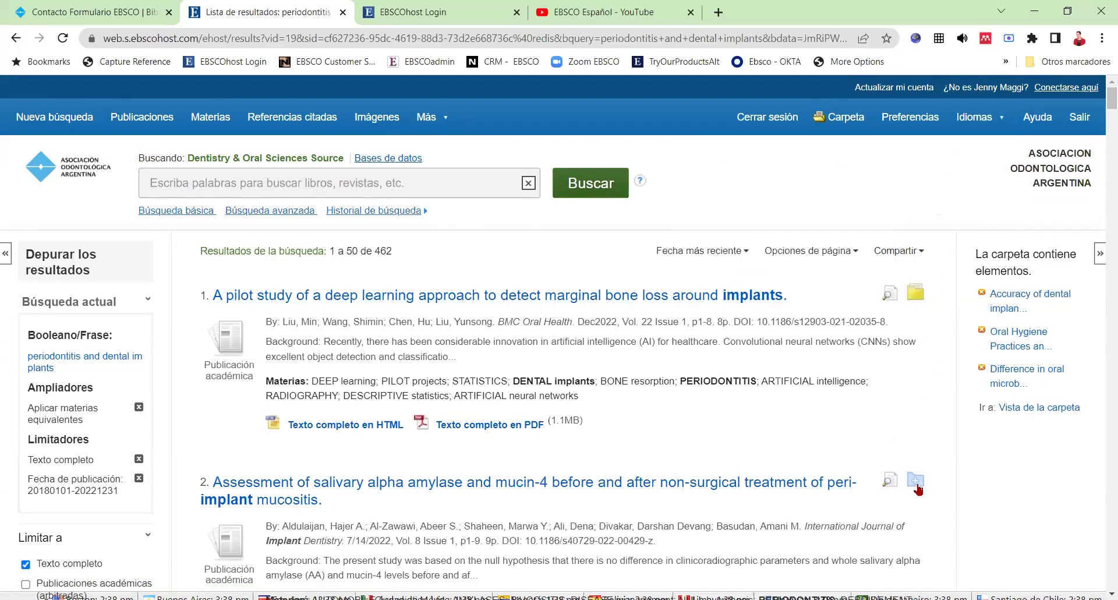
pyautogui.moveTo(915, 489)
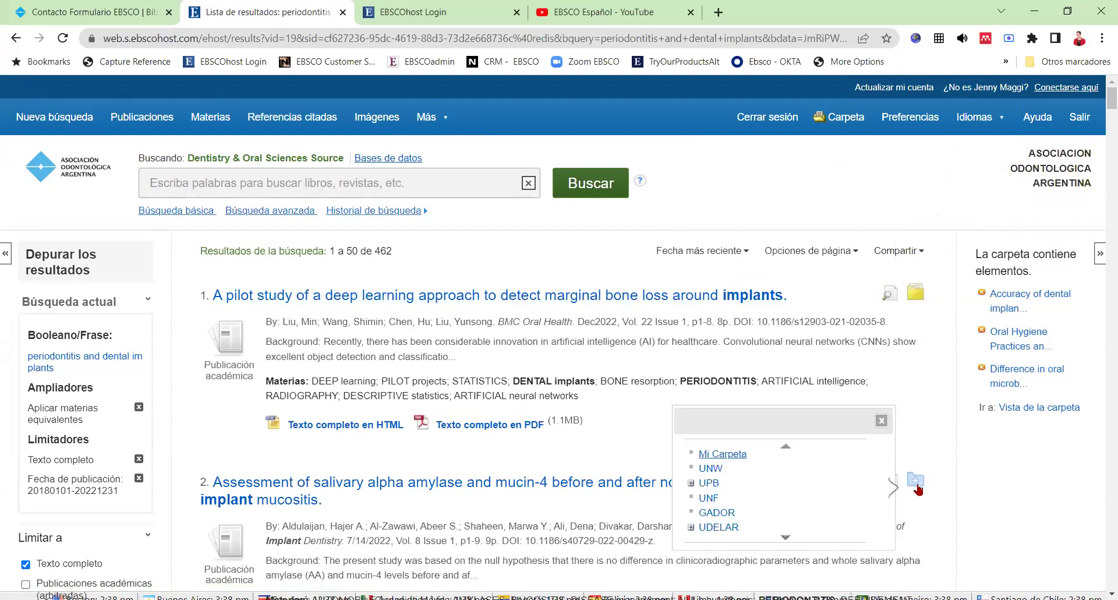
pyautogui.click(739, 458)
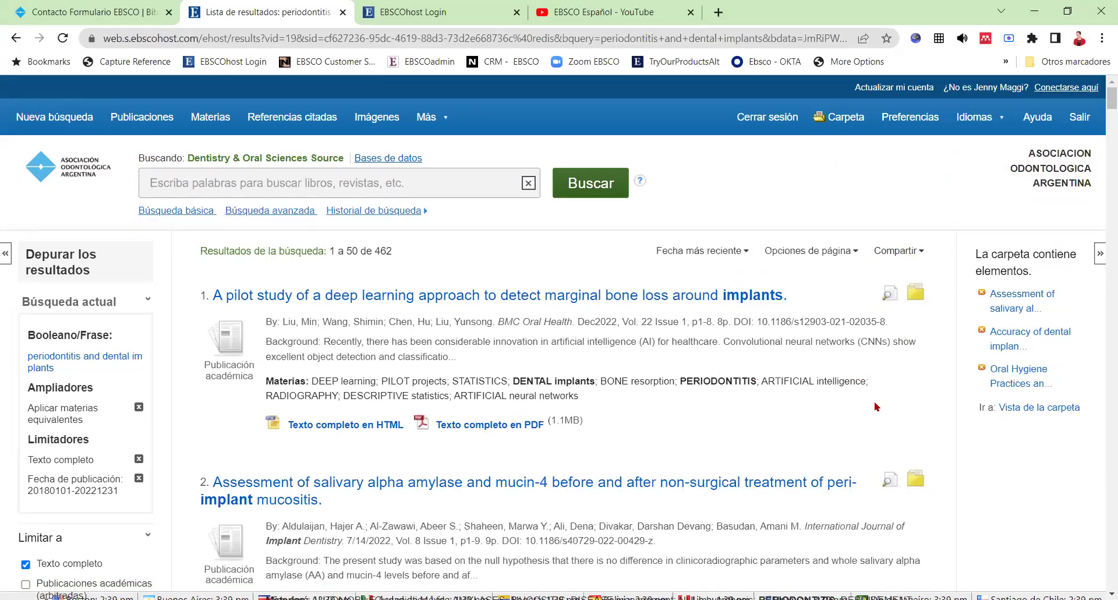
# - Examine the first result's citation, abstract excerpt and Materias, highlighting the terms DENTAL implants and PERIODONTITIS
pyautogui.moveTo(266, 321)
pyautogui.mouseDown()
pyautogui.moveTo(585, 320)
pyautogui.moveTo(499, 319)
pyautogui.moveTo(568, 319)
pyautogui.moveTo(621, 294)
pyautogui.moveTo(654, 322)
pyautogui.moveTo(742, 322)
pyautogui.moveTo(747, 359)
pyautogui.mouseUp()
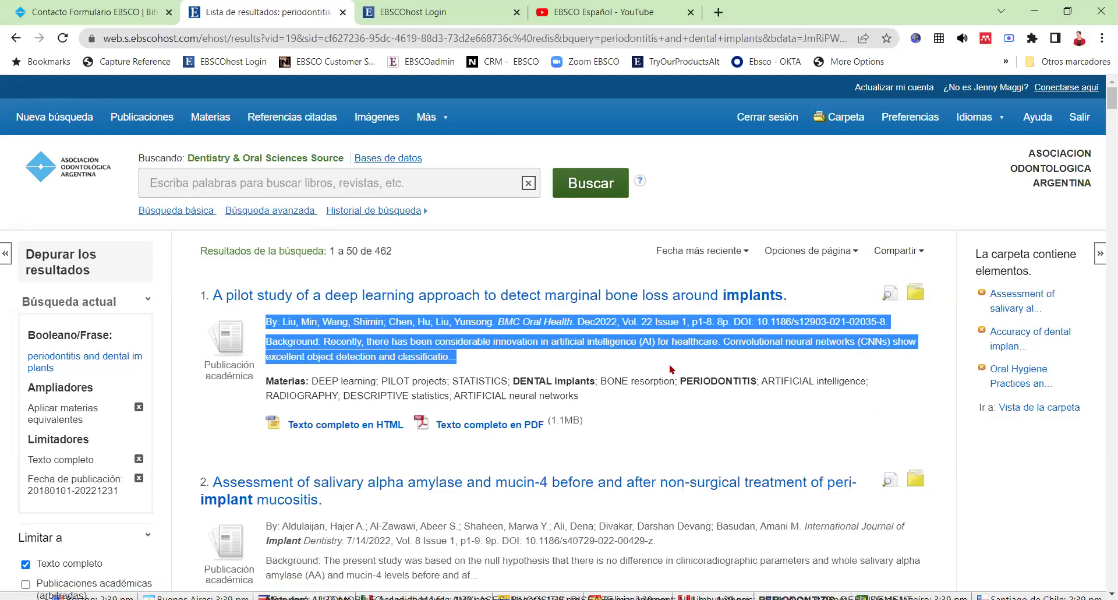
pyautogui.click(466, 365)
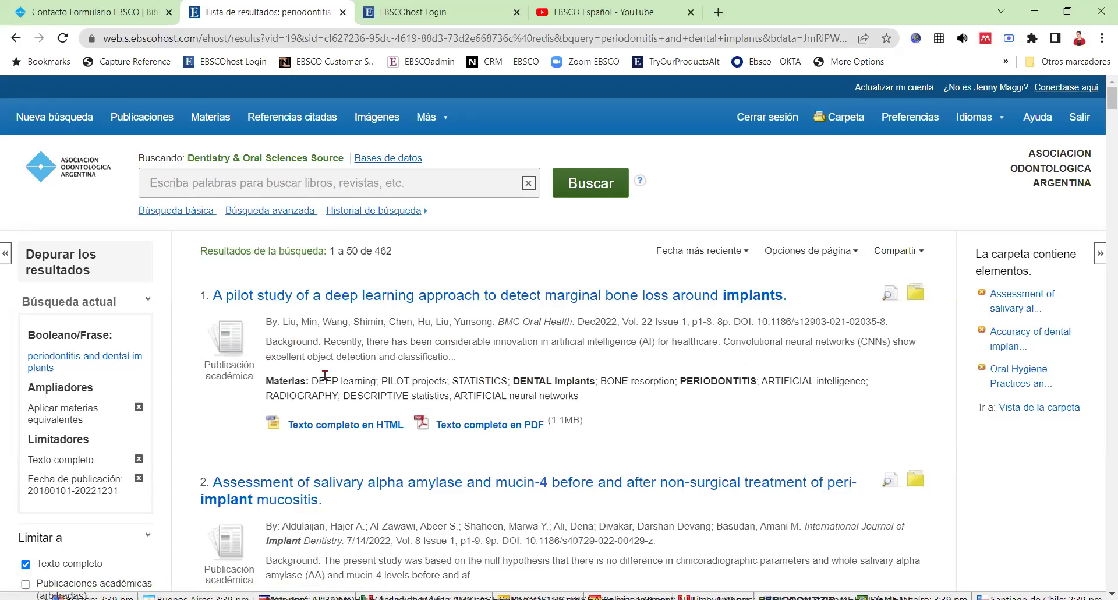
pyautogui.moveTo(264, 380); pyautogui.dragTo(602, 400)
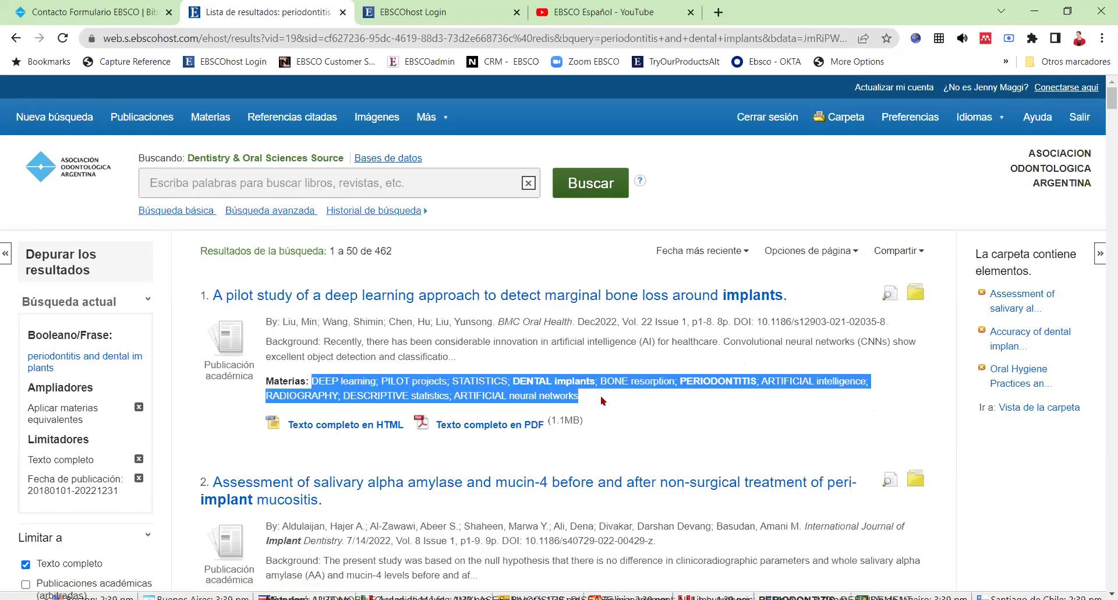
pyautogui.click(602, 400)
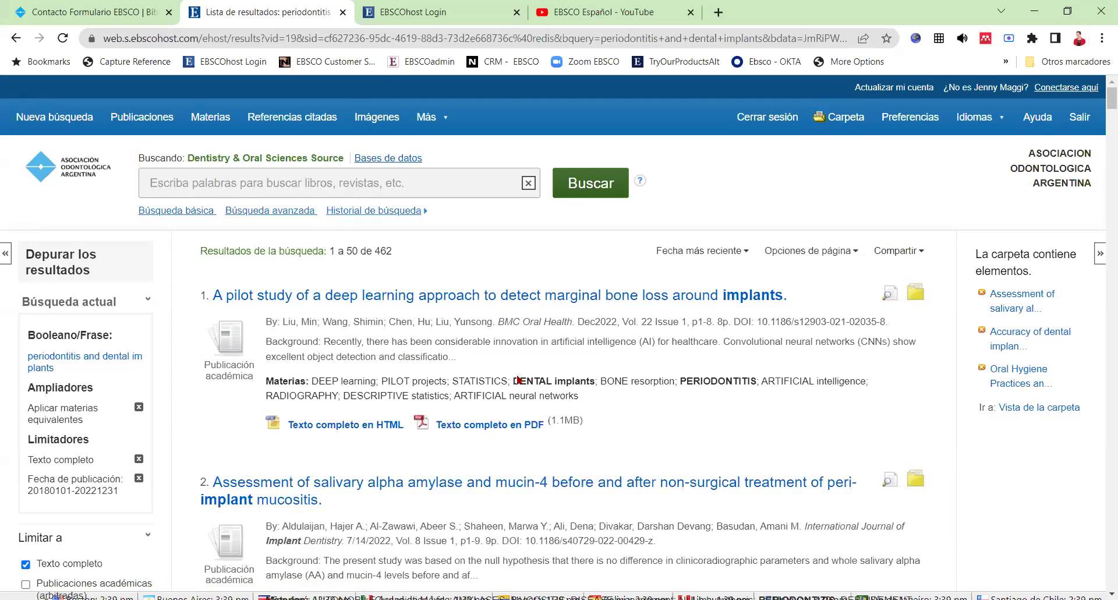
pyautogui.moveTo(513, 378); pyautogui.dragTo(597, 377)
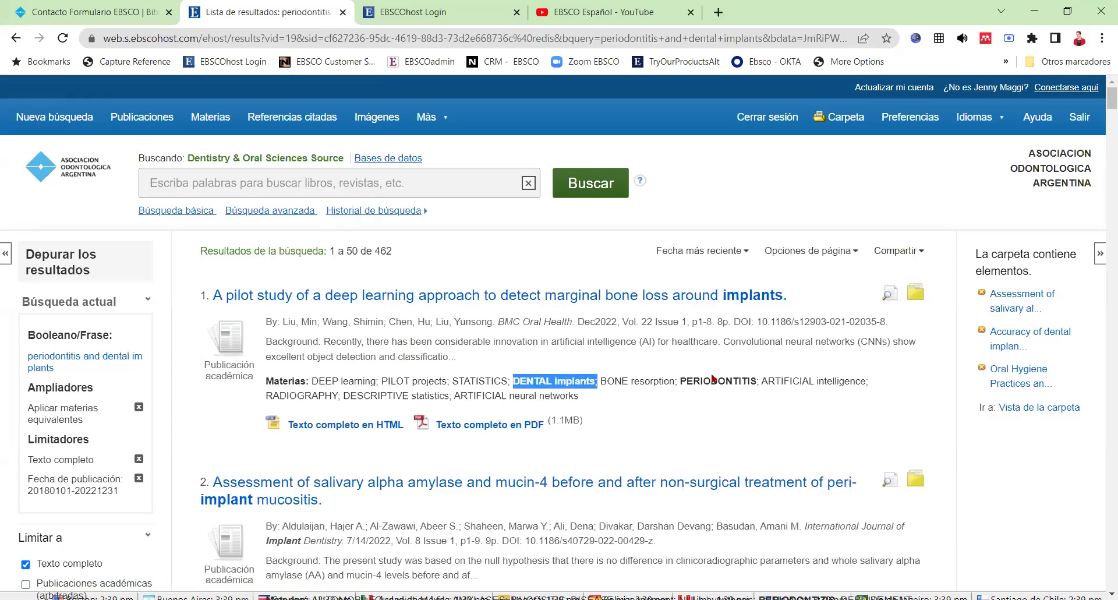
pyautogui.moveTo(680, 380); pyautogui.dragTo(761, 381)
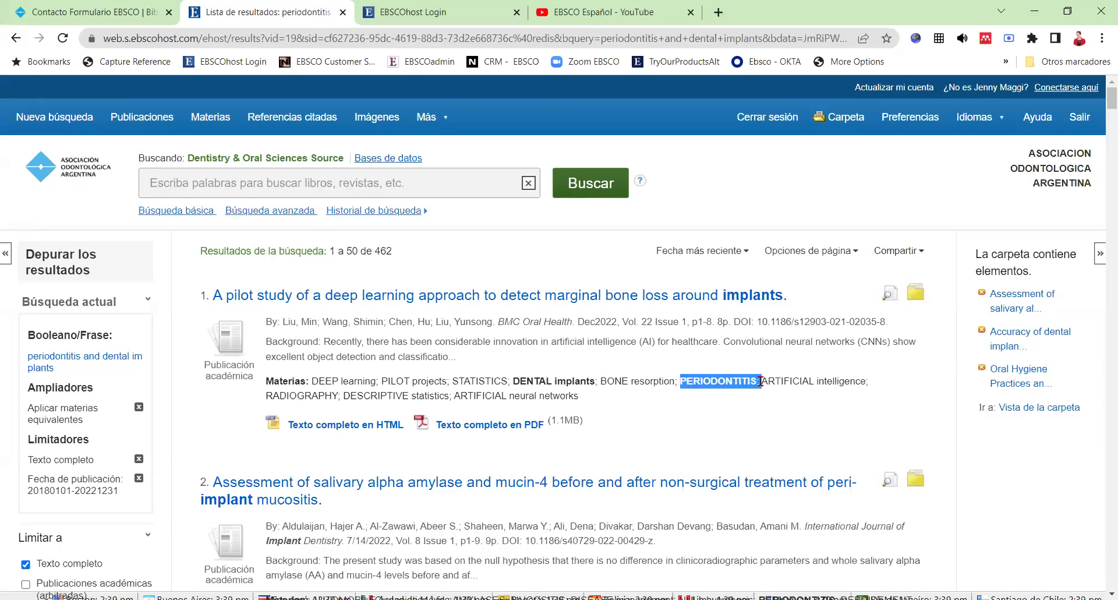
pyautogui.click(648, 435)
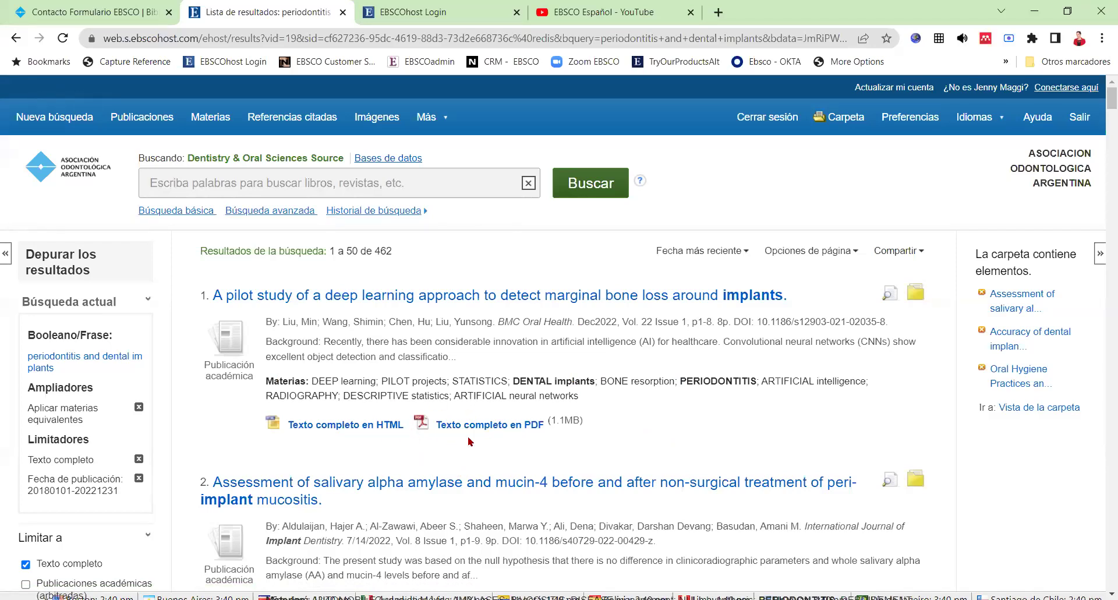
# - Look through the results down to the tenth record, checking their full-text links, images and cited references, and return to the first result
pyautogui.scroll(-8, 470, 441)
pyautogui.scroll(-2, 470, 442)
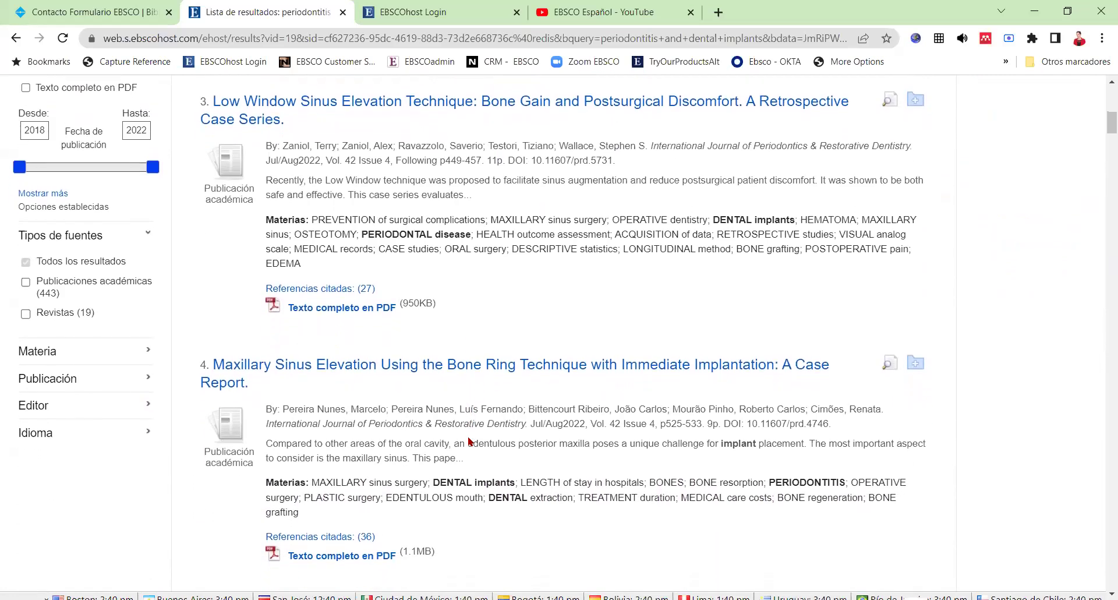
pyautogui.scroll(-1, 470, 441)
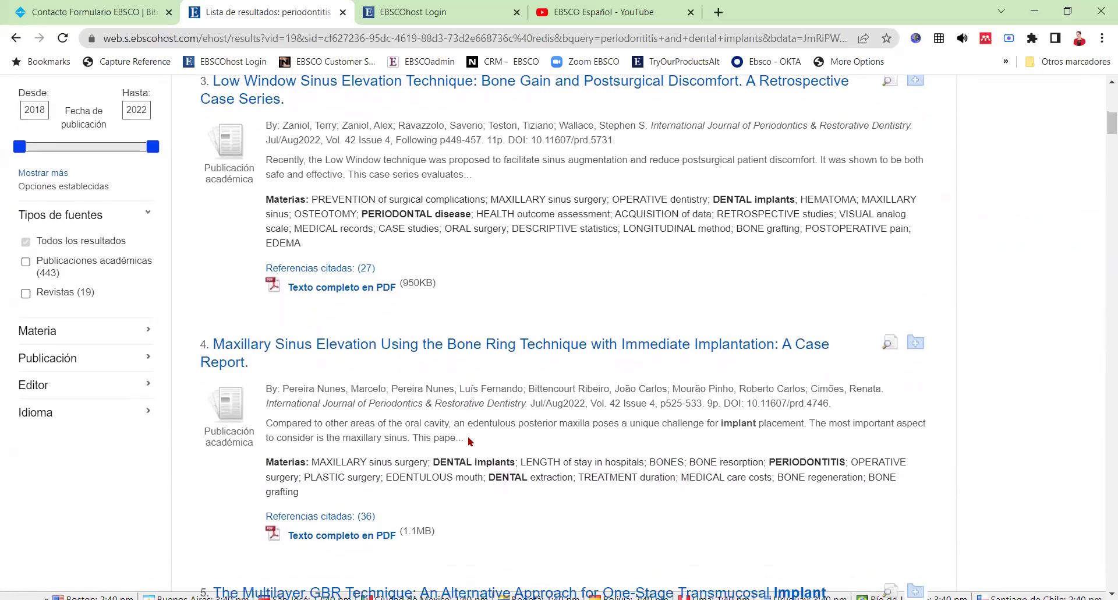
pyautogui.scroll(-5, 470, 441)
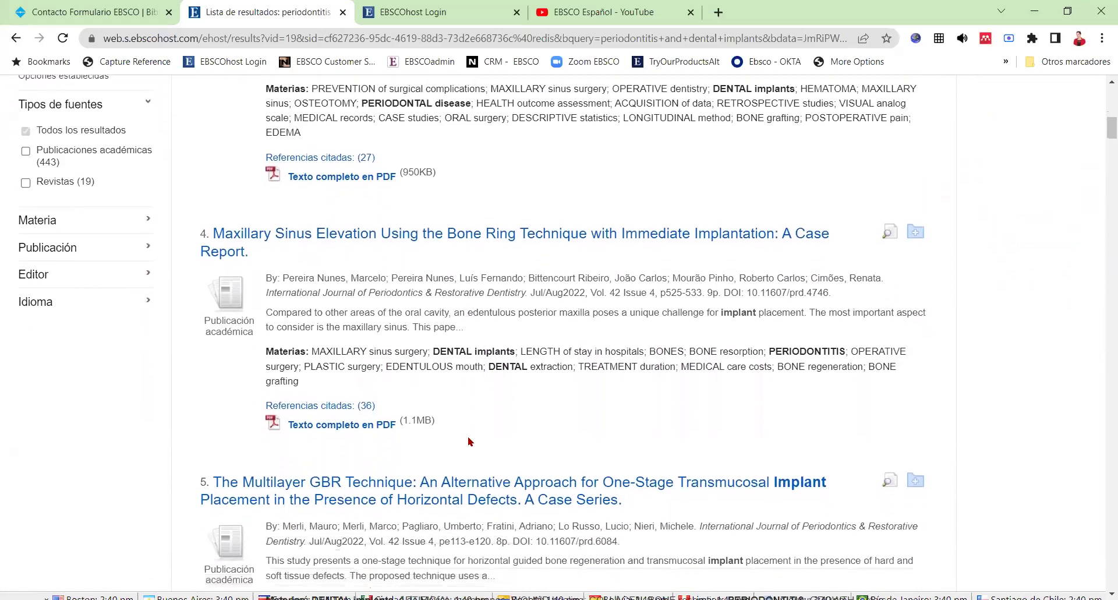
pyautogui.scroll(-8, 471, 441)
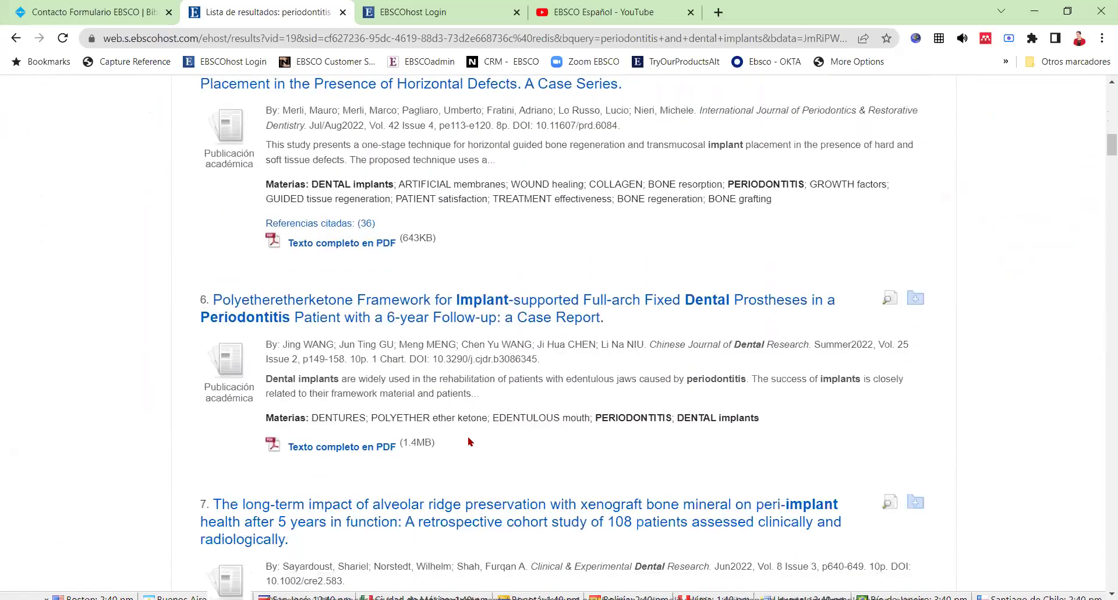
pyautogui.scroll(-9, 471, 441)
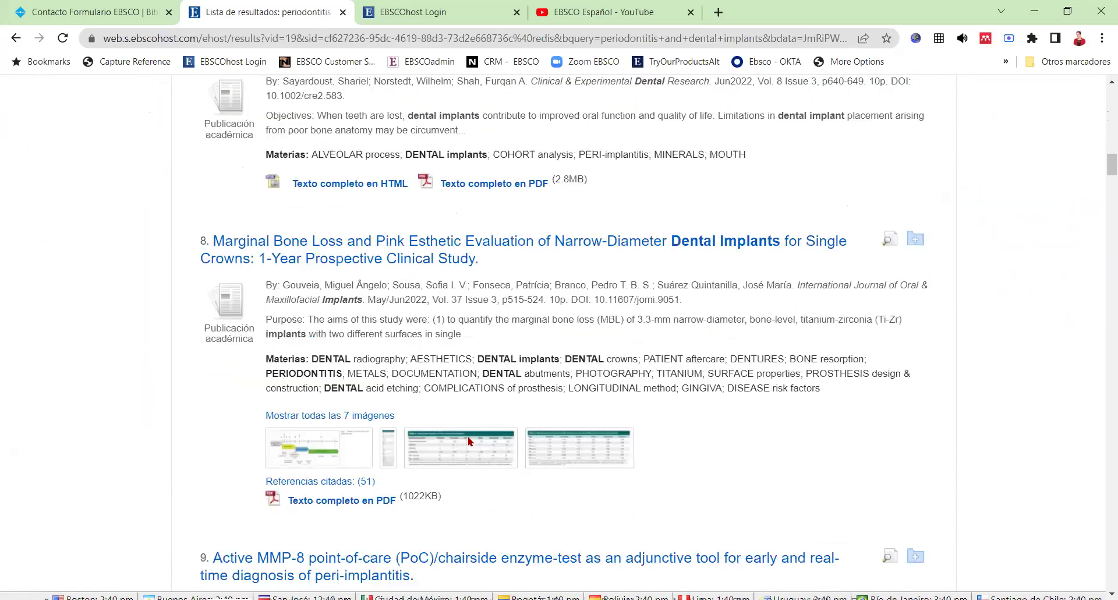
pyautogui.scroll(-3, 471, 441)
pyautogui.scroll(13, 470, 441)
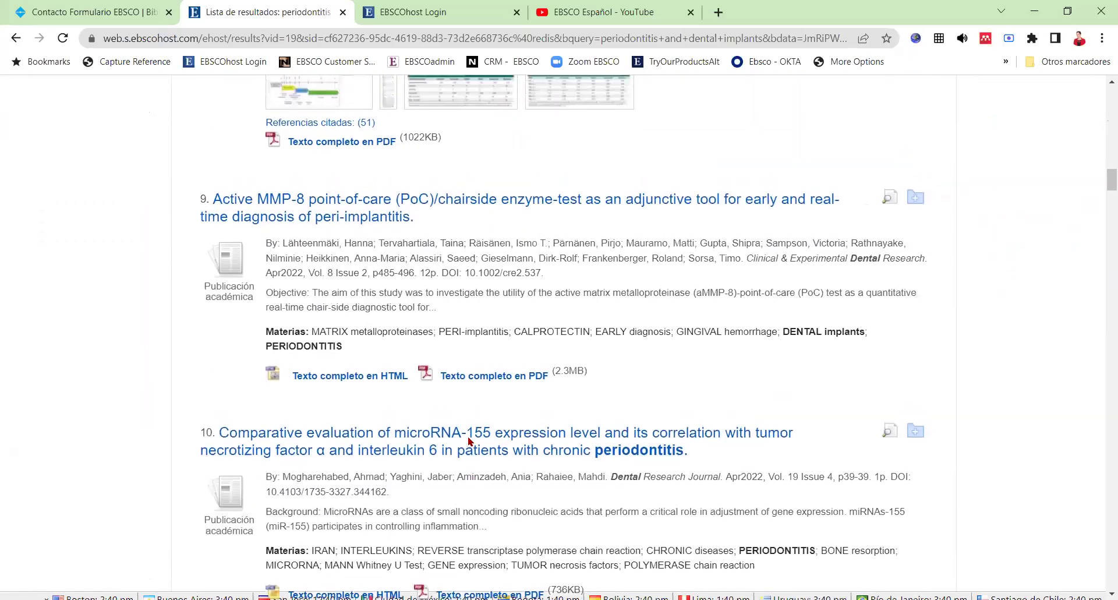
pyautogui.scroll(18, 469, 441)
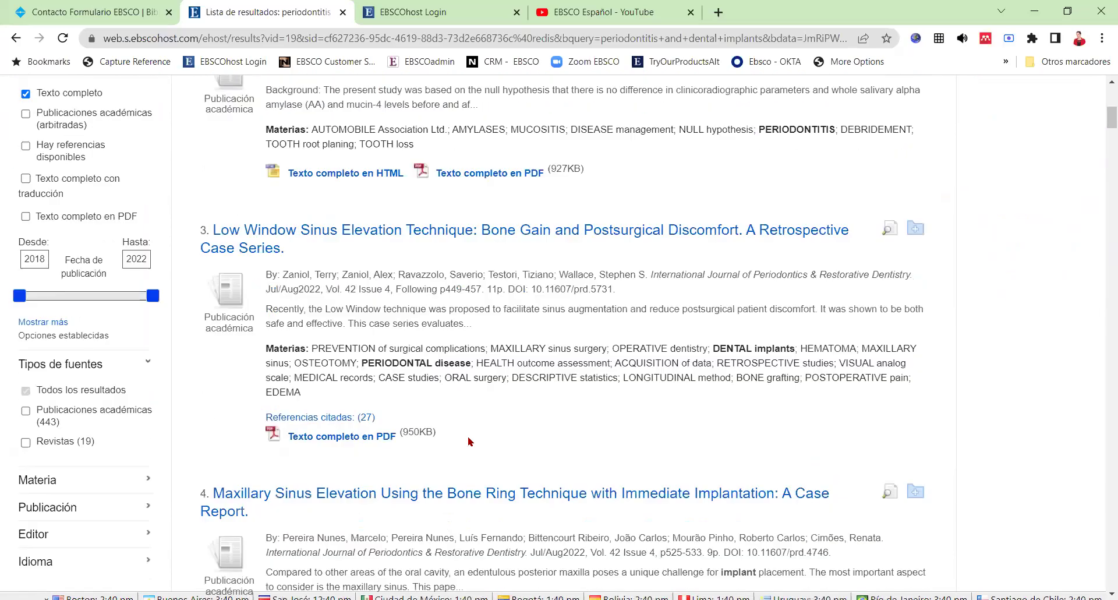
pyautogui.scroll(3, 470, 441)
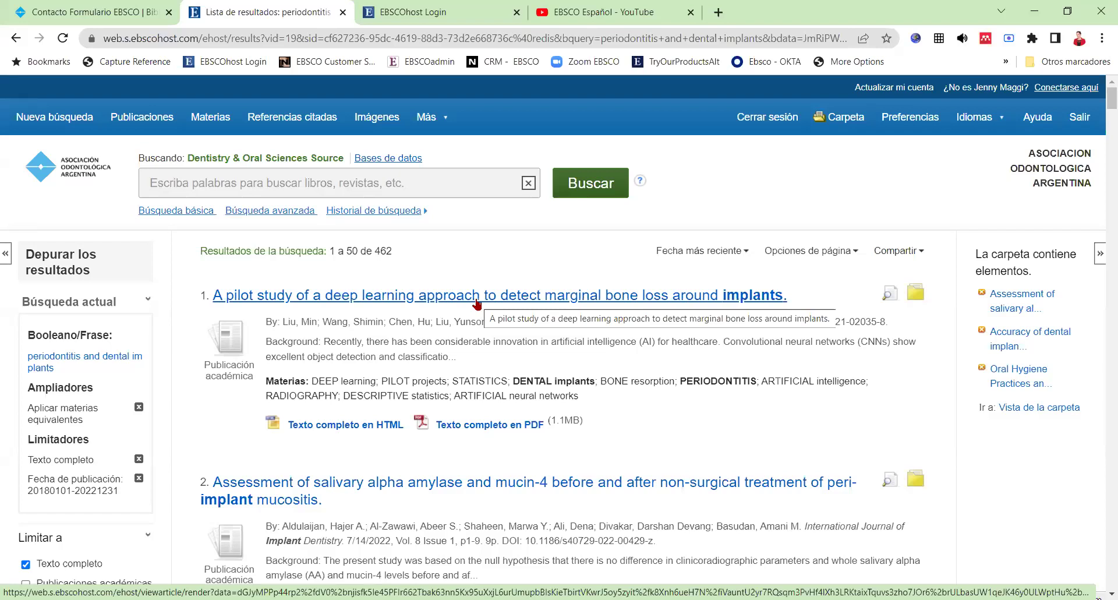
# - Open the detailed record of the first result and look over its authors, source, subjects and abstract
pyautogui.click(448, 296)
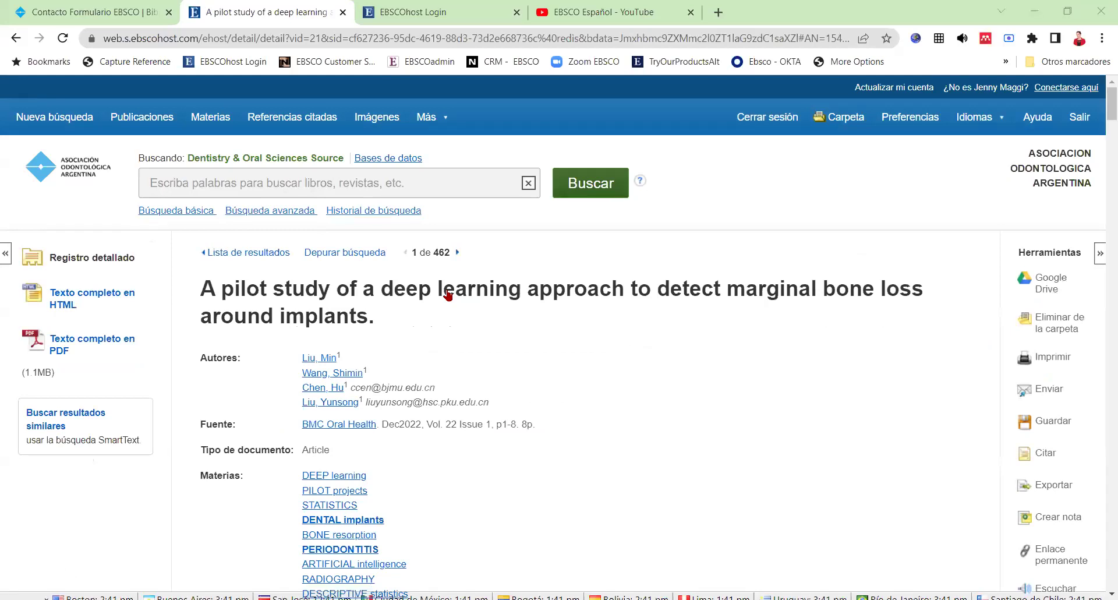
pyautogui.scroll(-1, 448, 296)
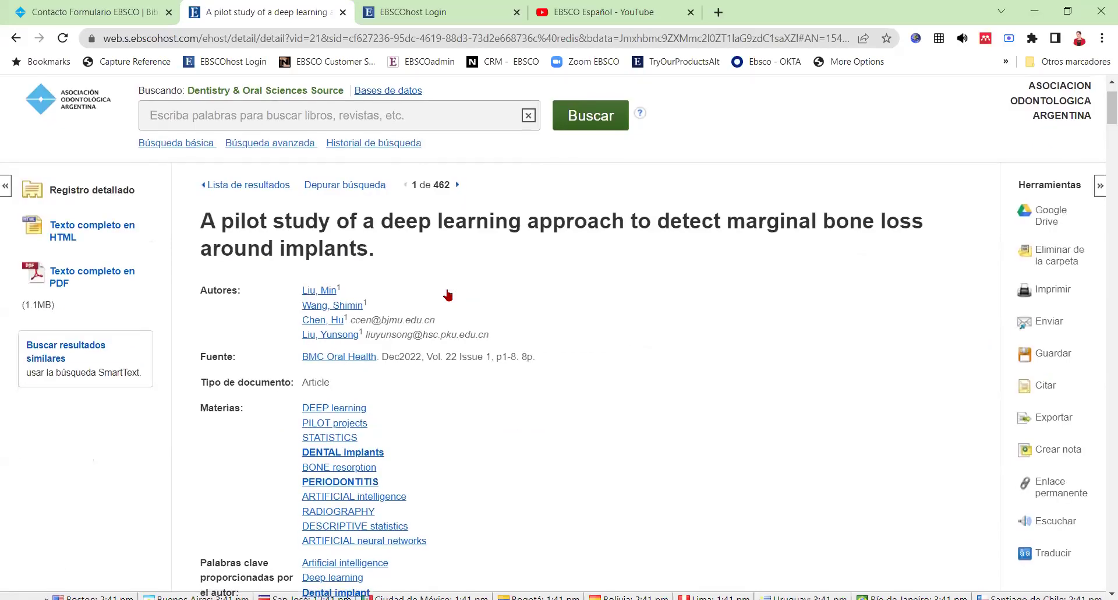
pyautogui.scroll(-1, 448, 295)
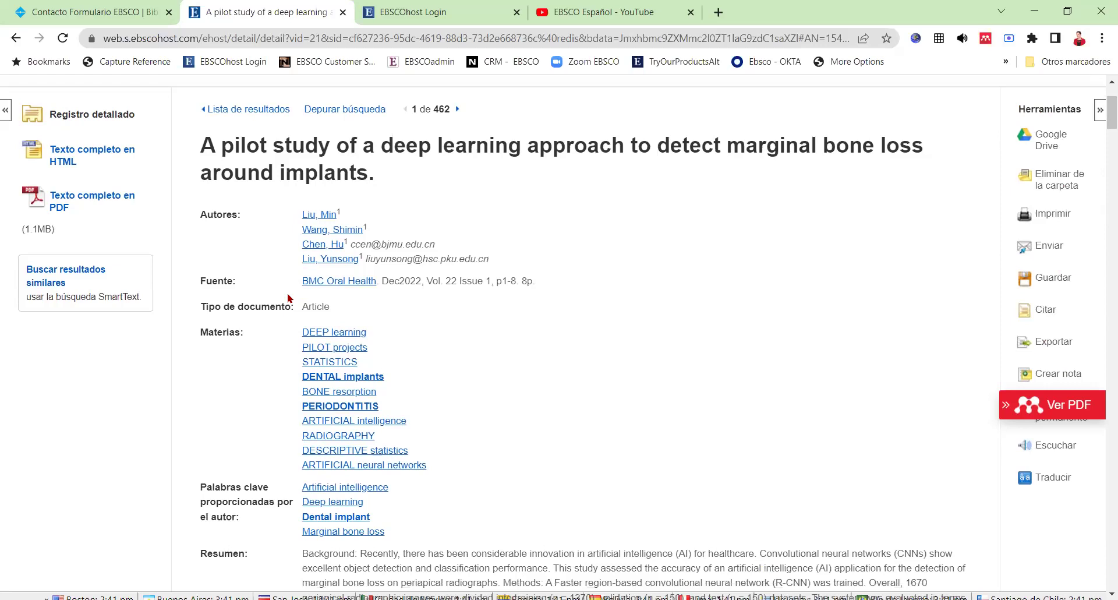
# - Open the article's PDF full text, dismiss the notice about external links and go to page 3
pyautogui.click(103, 200)
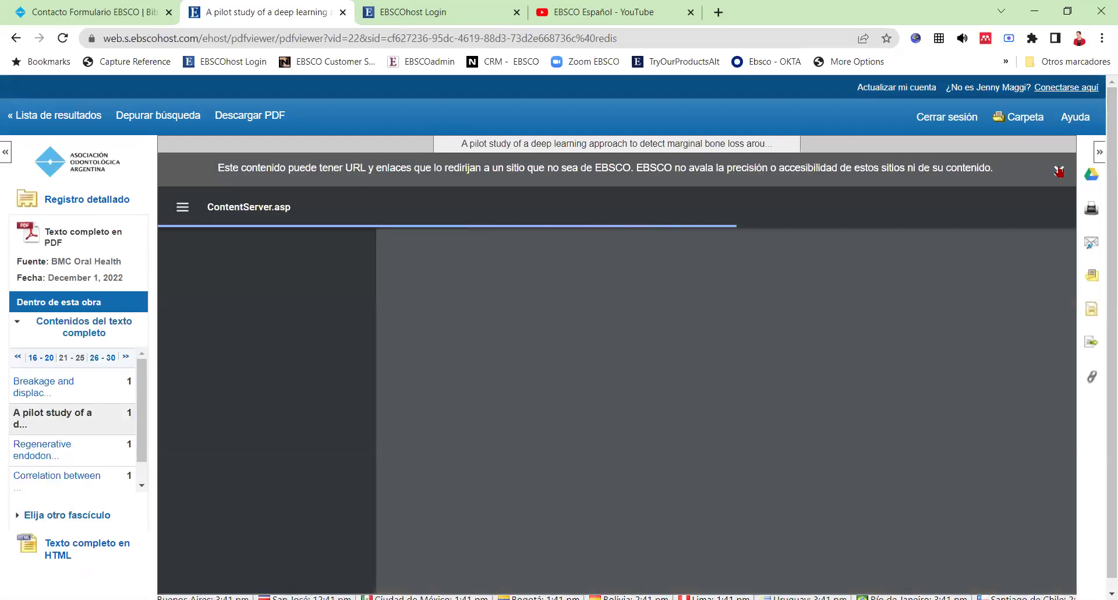
pyautogui.click(1058, 170)
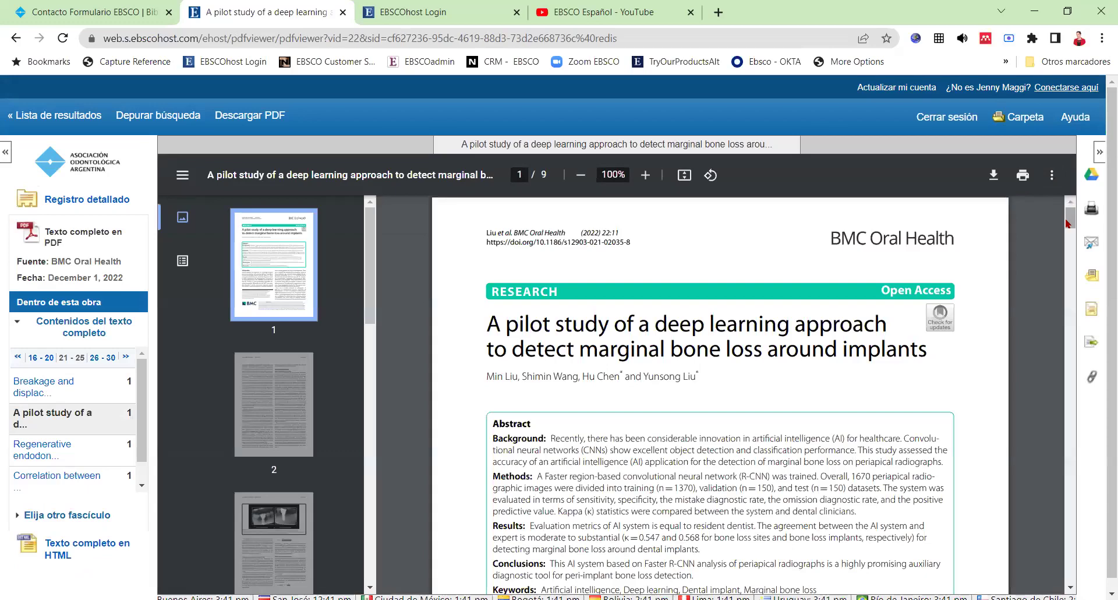
pyautogui.moveTo(1071, 230); pyautogui.dragTo(1069, 317)
# - Highlight the platform-matched implants paragraph on page 3 to view its copy option, and look over the contents list of the issue
pyautogui.moveTo(494, 433); pyautogui.dragTo(656, 527)
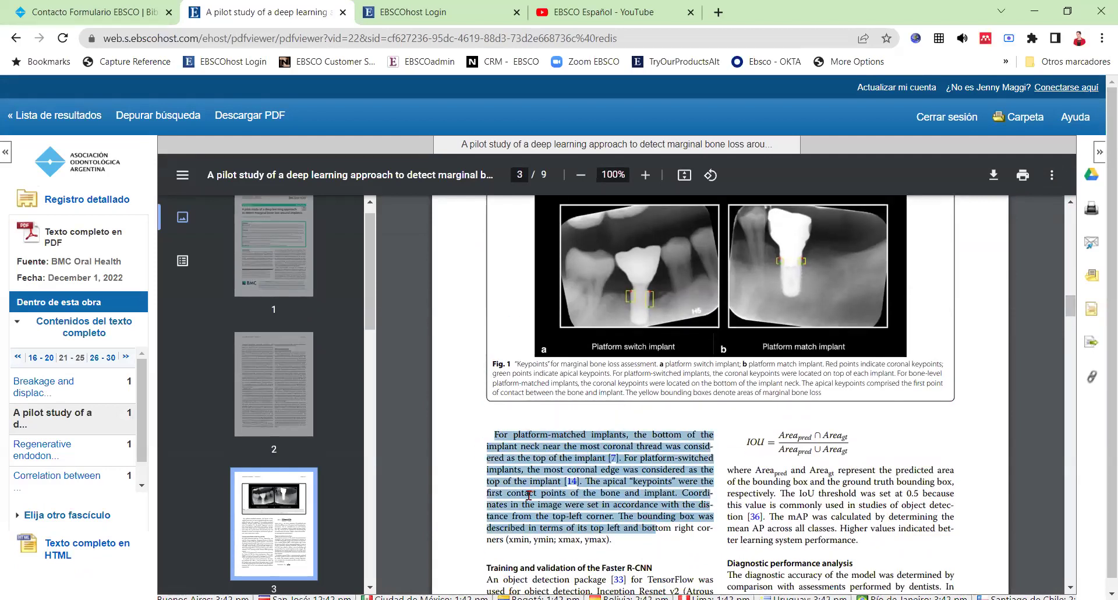
pyautogui.rightClick(528, 495)
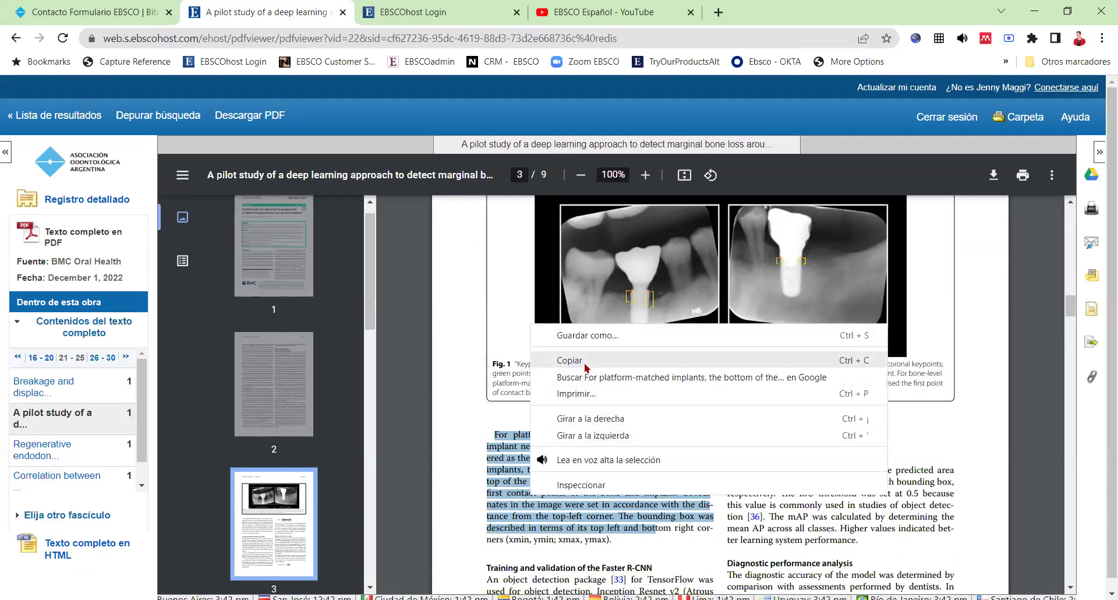
pyautogui.click(466, 414)
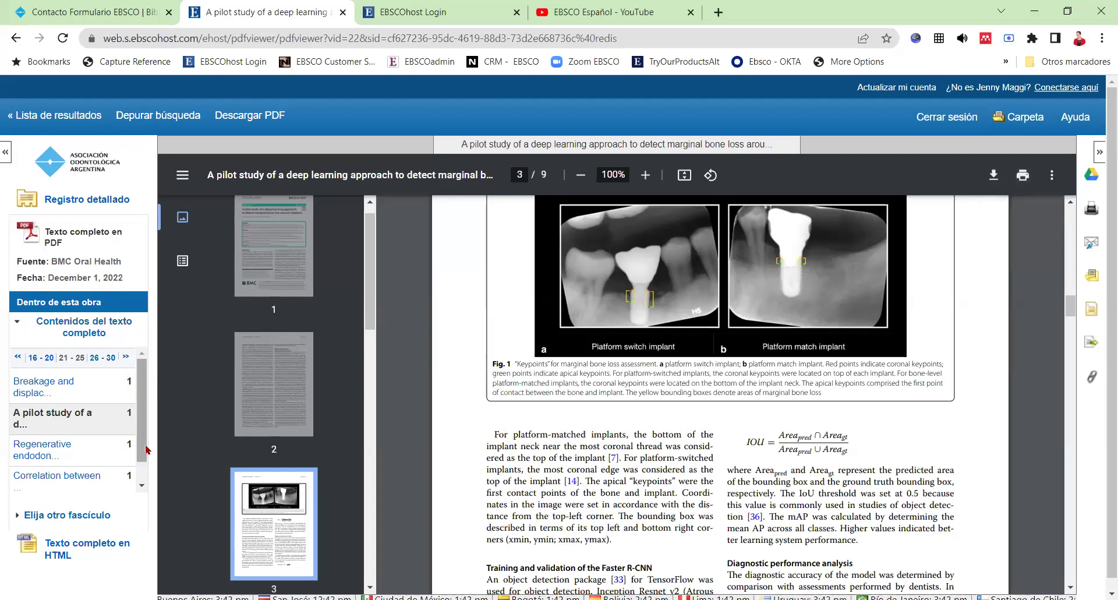
pyautogui.scroll(-1, 144, 477)
pyautogui.moveTo(143, 476); pyautogui.dragTo(143, 426)
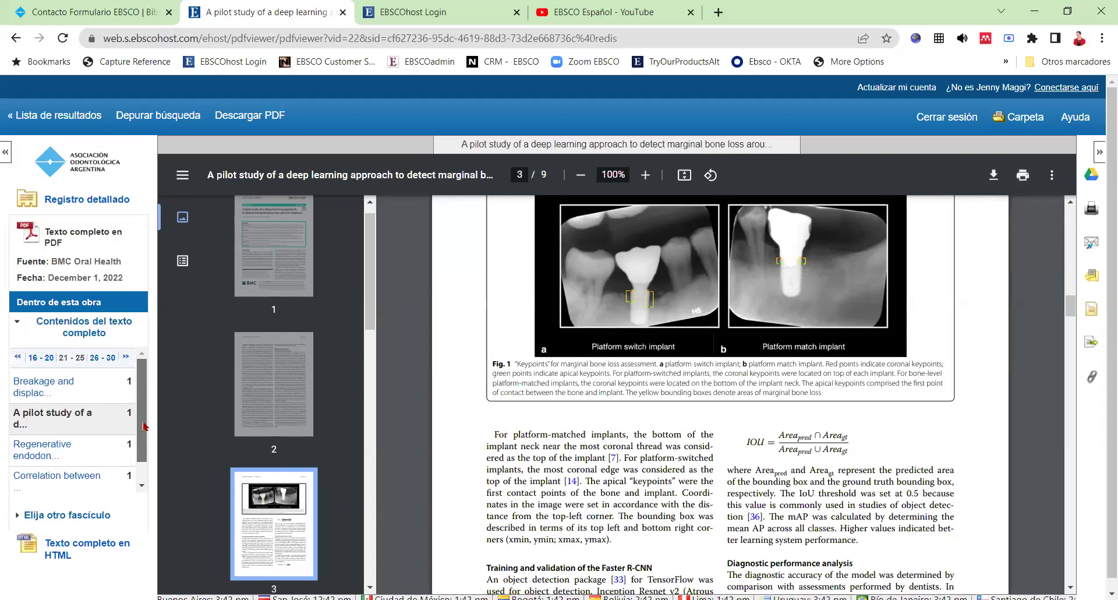
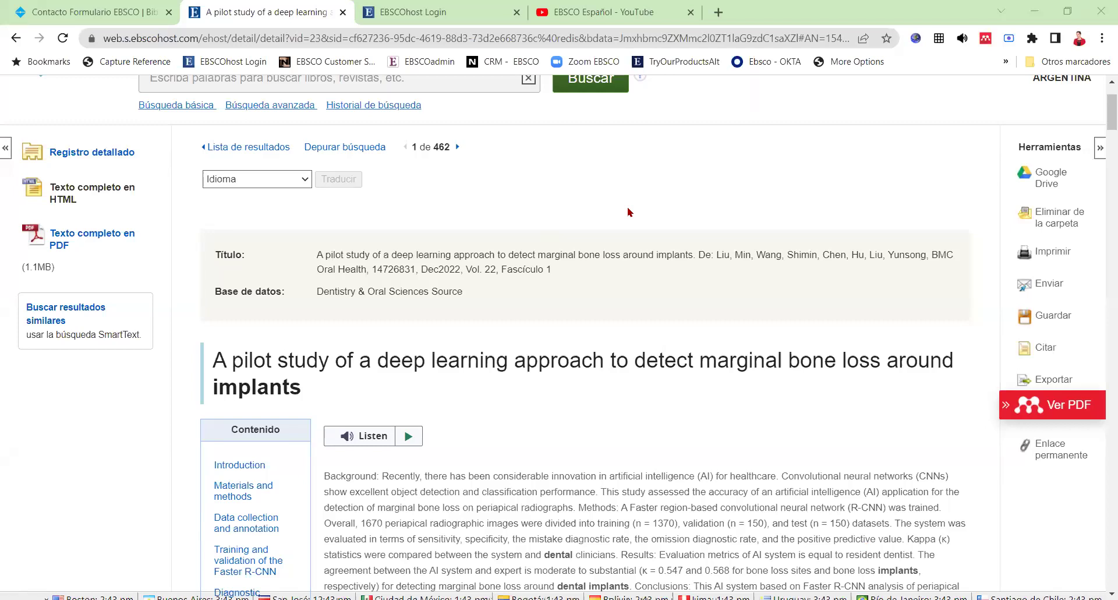
# - Translate the article's HTML full text into Español
pyautogui.click(305, 180)
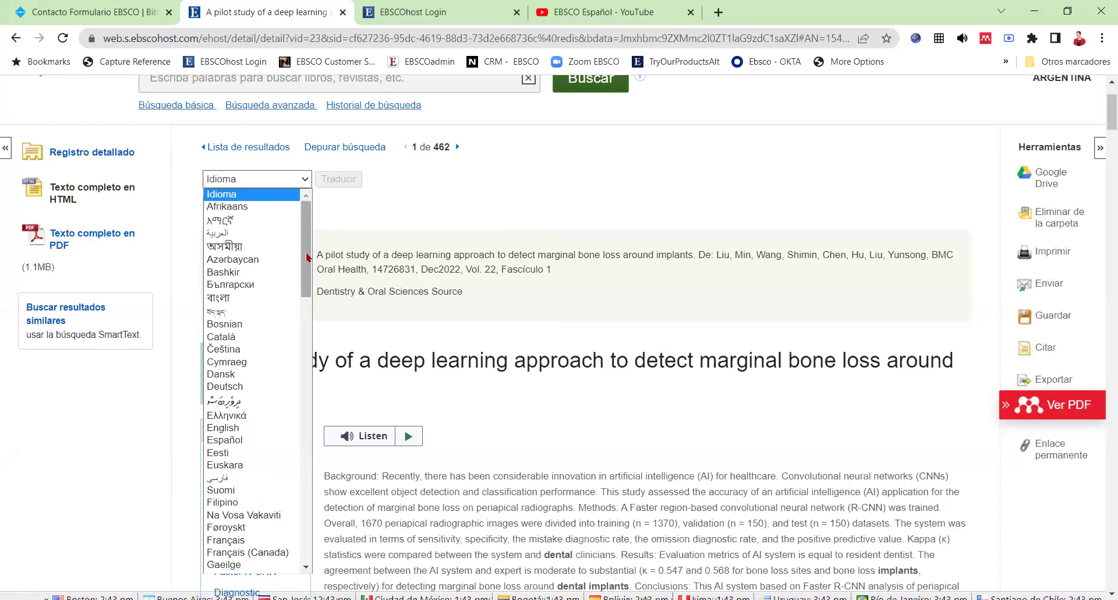
pyautogui.click(248, 441)
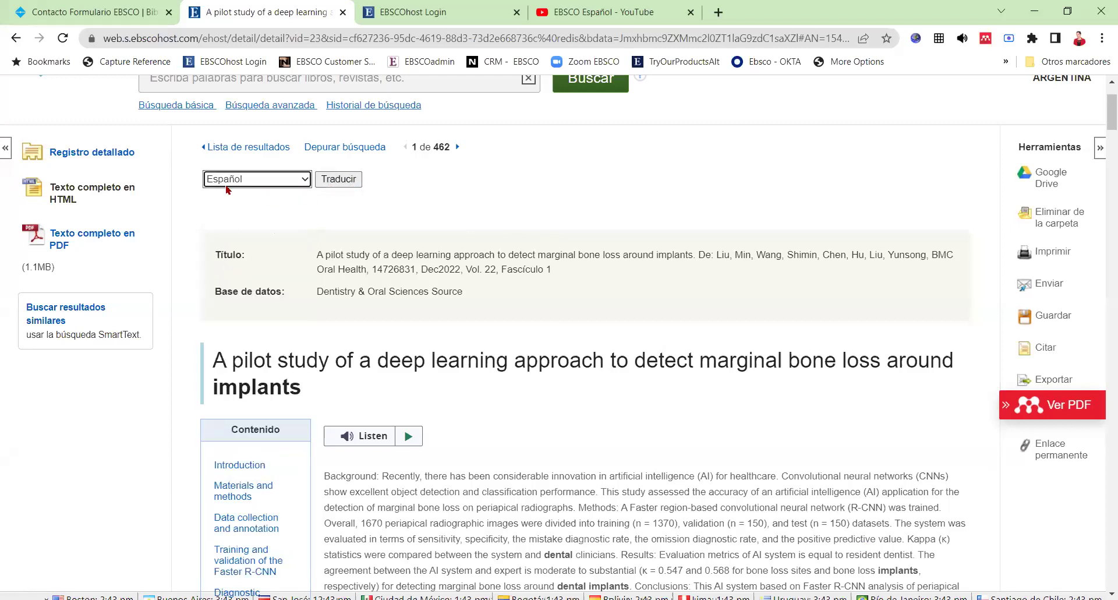
pyautogui.click(347, 181)
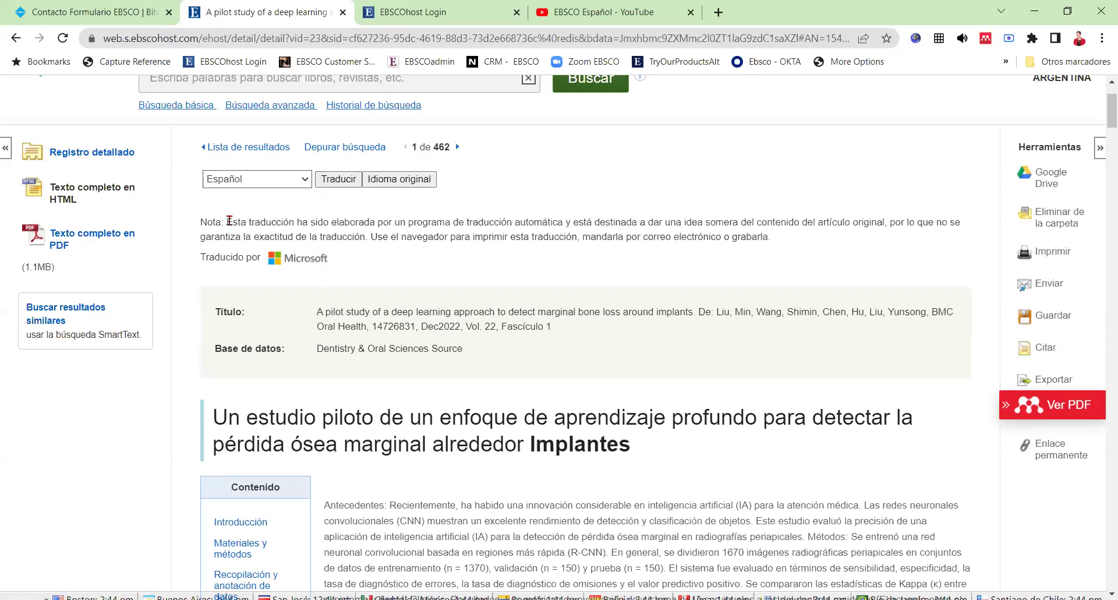
# - Read the note about the automatic translation and look over the translated abstract and introduction
pyautogui.moveTo(228, 222); pyautogui.dragTo(780, 237)
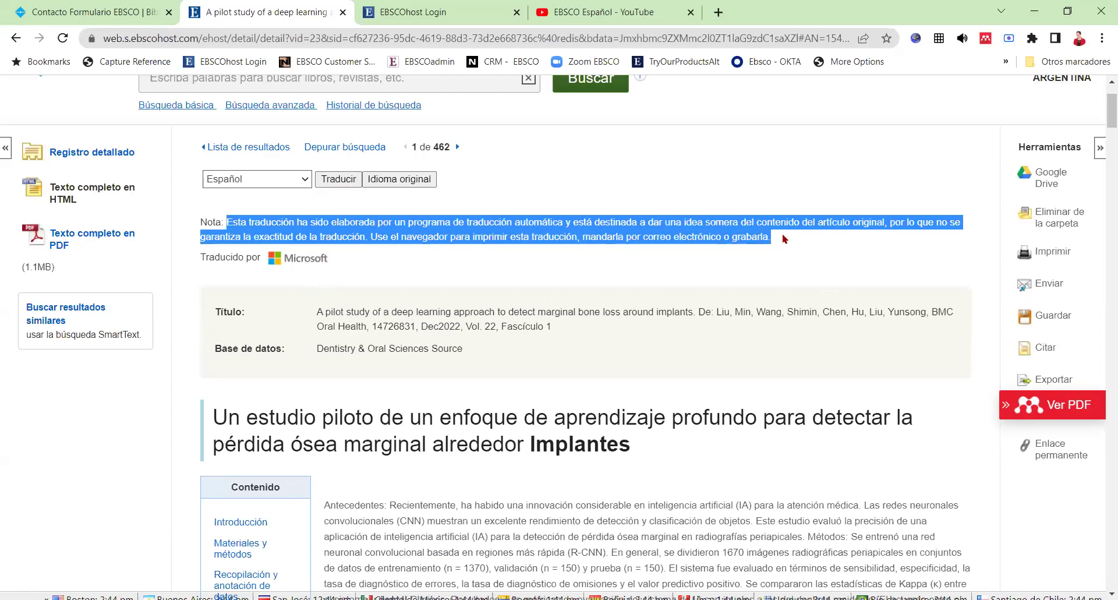
pyautogui.click(781, 233)
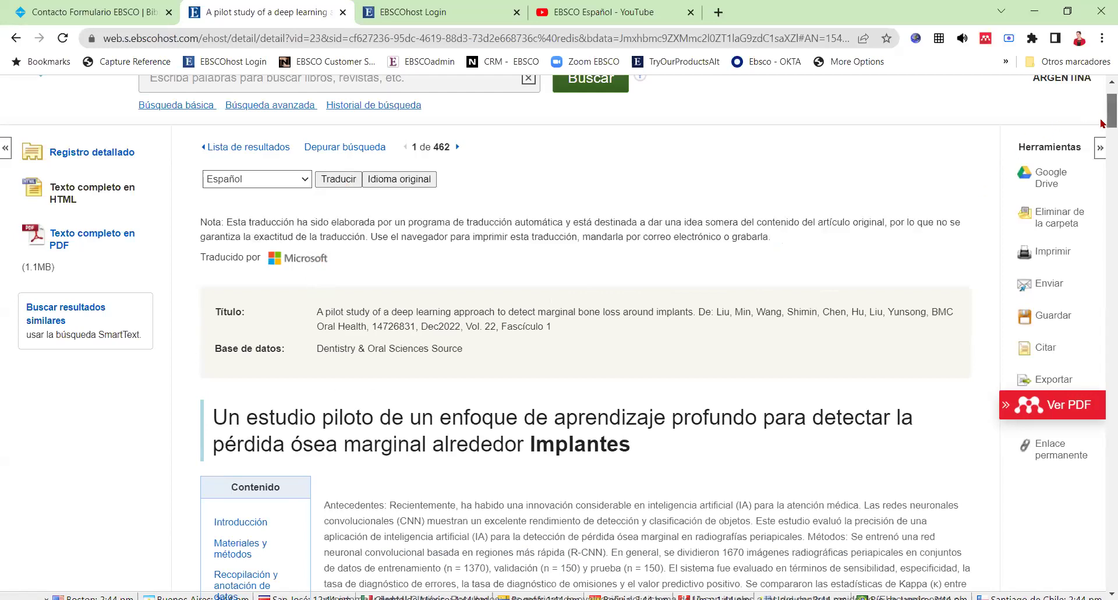
pyautogui.scroll(-3, 1100, 134)
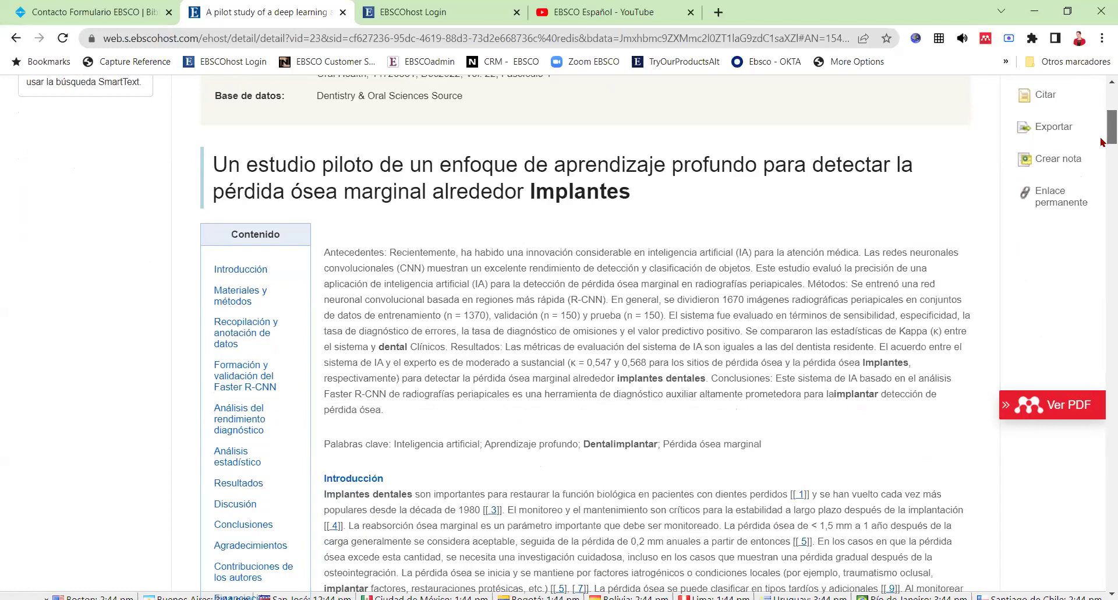
# - Look over the translated introduction and methods sections, and restore the article's full text to its original language
pyautogui.scroll(-4, 1100, 145)
pyautogui.scroll(-10, 1100, 162)
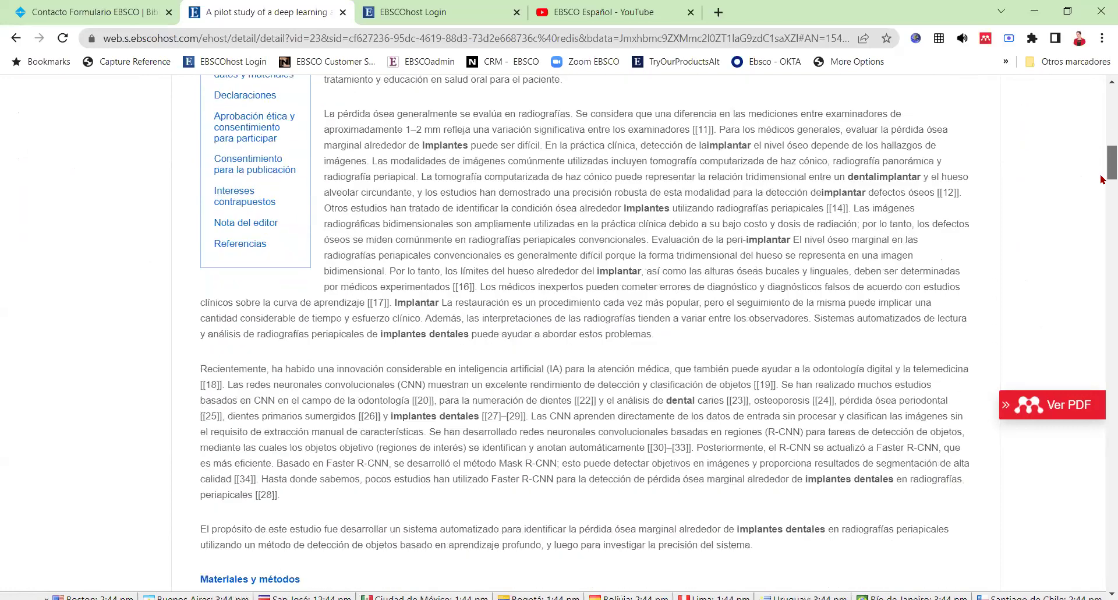
pyautogui.scroll(-7, 1100, 199)
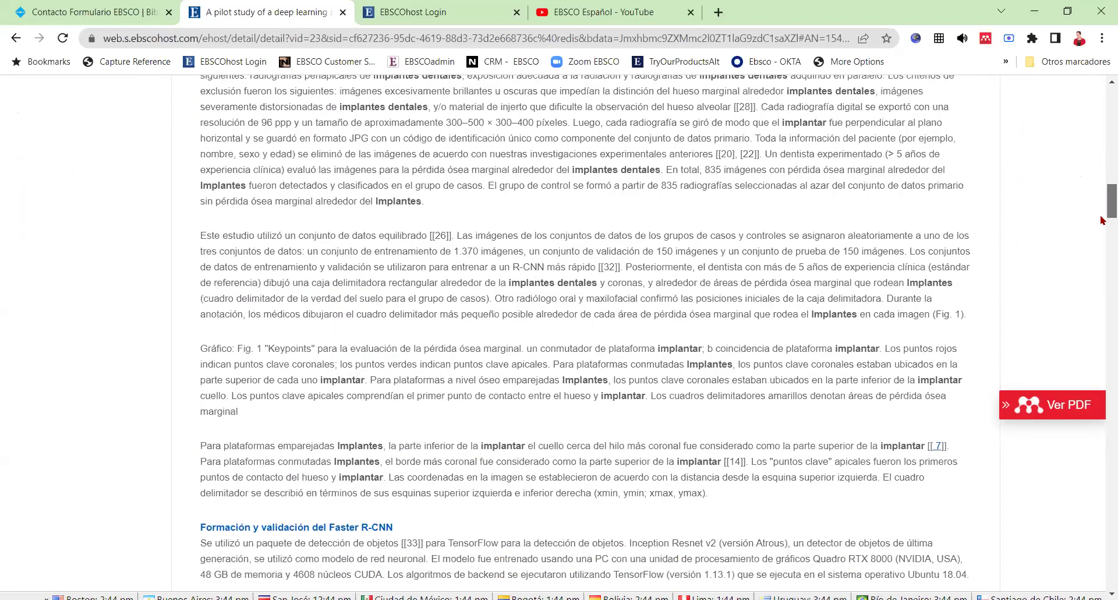
pyautogui.moveTo(1100, 229); pyautogui.dragTo(1100, 111)
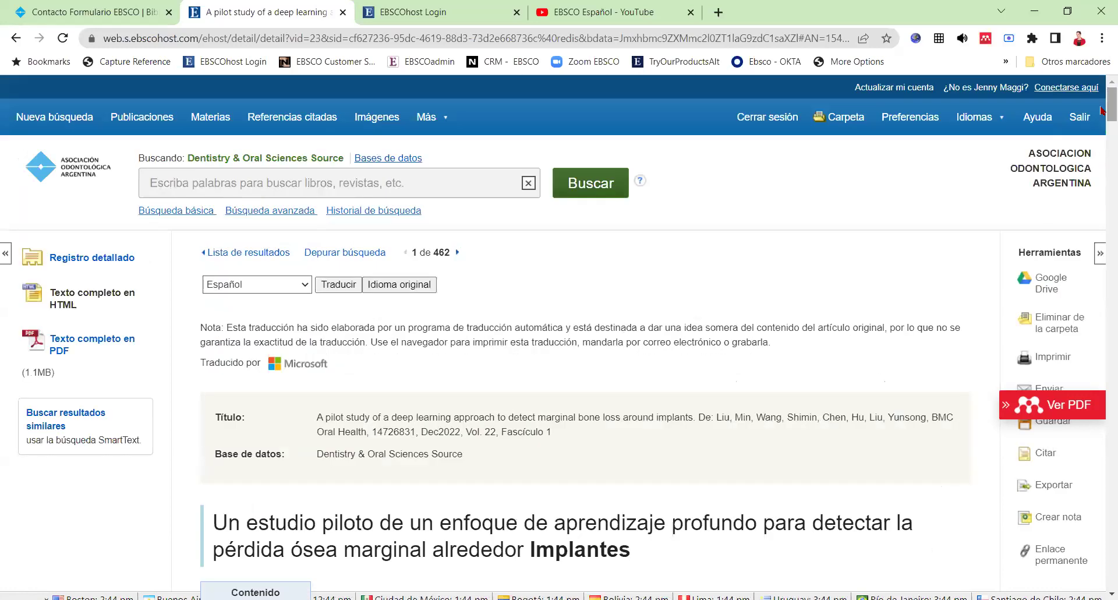
pyautogui.click(407, 287)
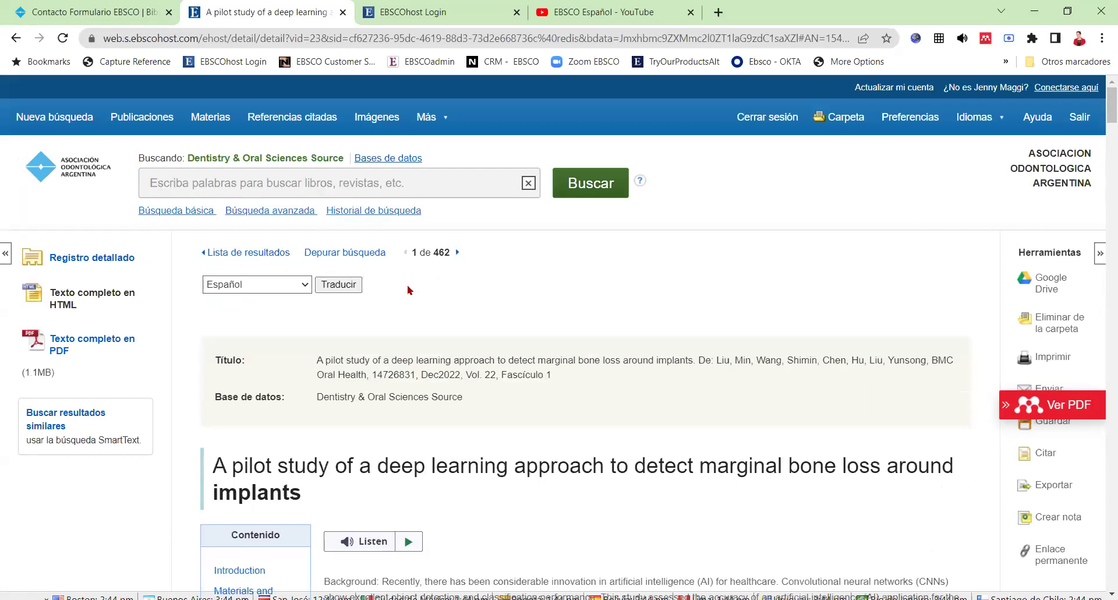
# - Listen to the start of the English article with the read-aloud player, pause it and close the player
pyautogui.scroll(-3, 408, 290)
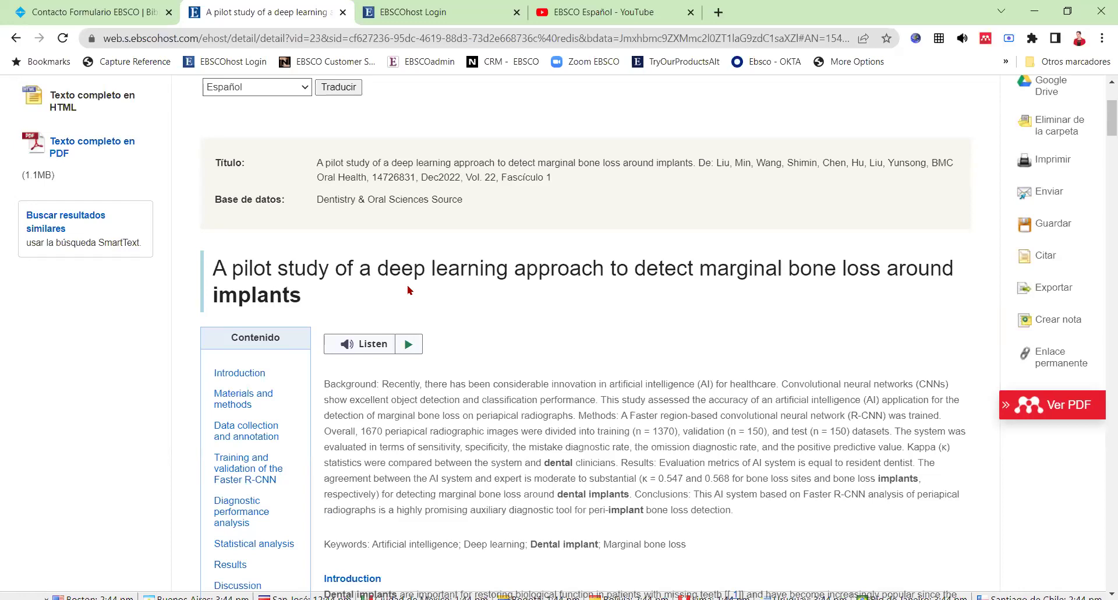
pyautogui.click(408, 345)
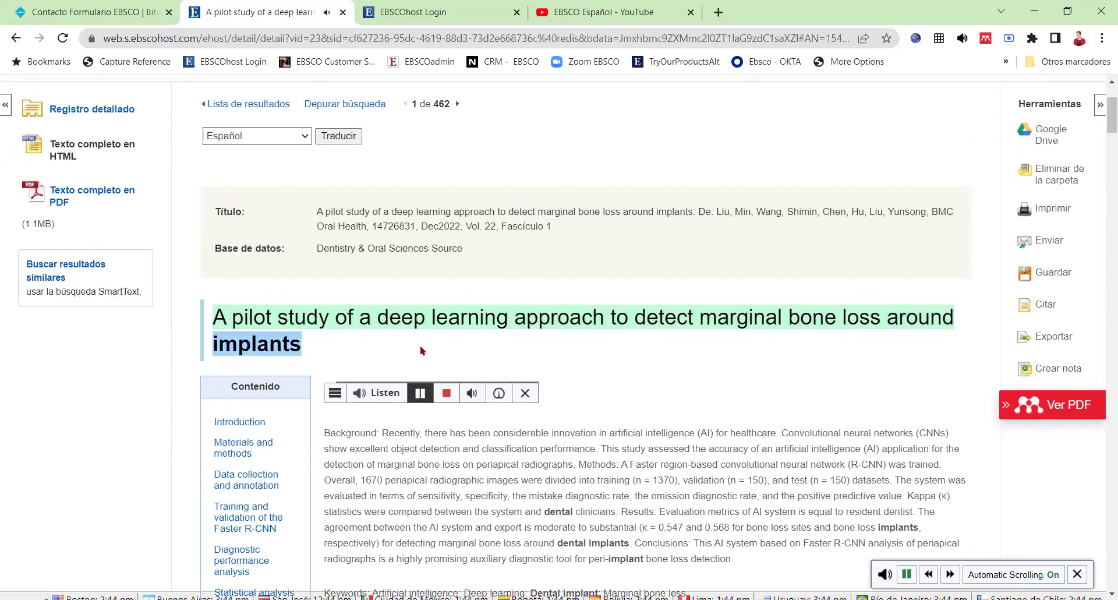
pyautogui.click(418, 394)
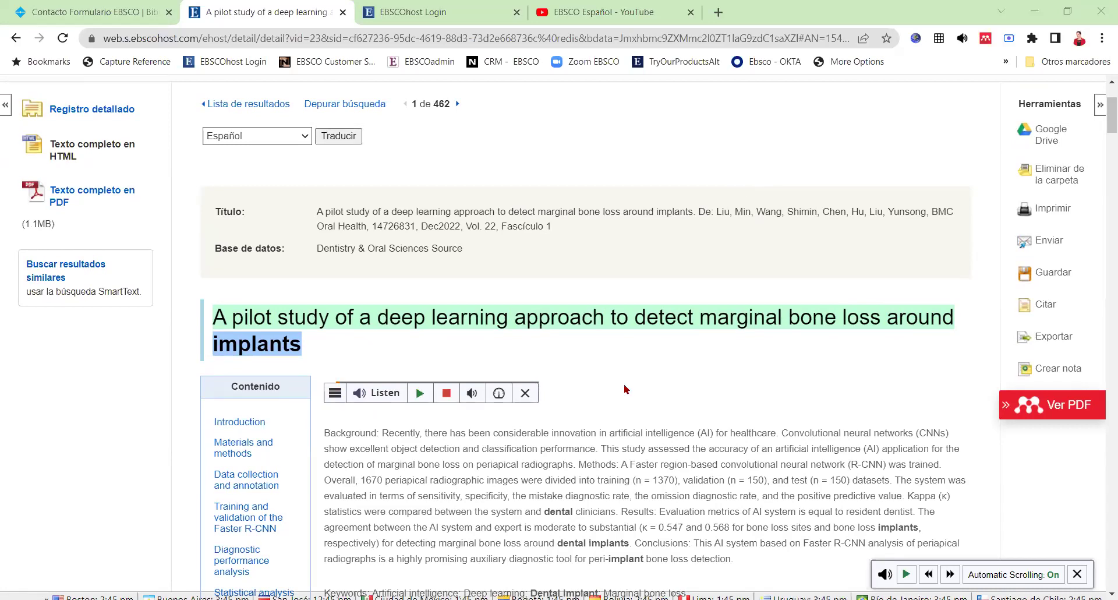
pyautogui.click(525, 394)
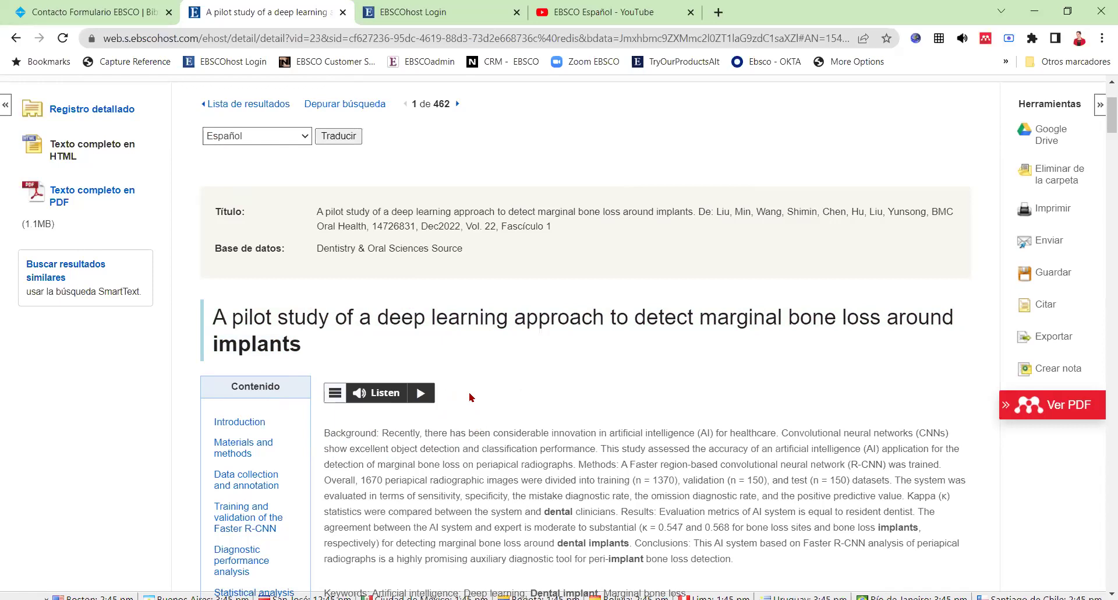
pyautogui.click(336, 394)
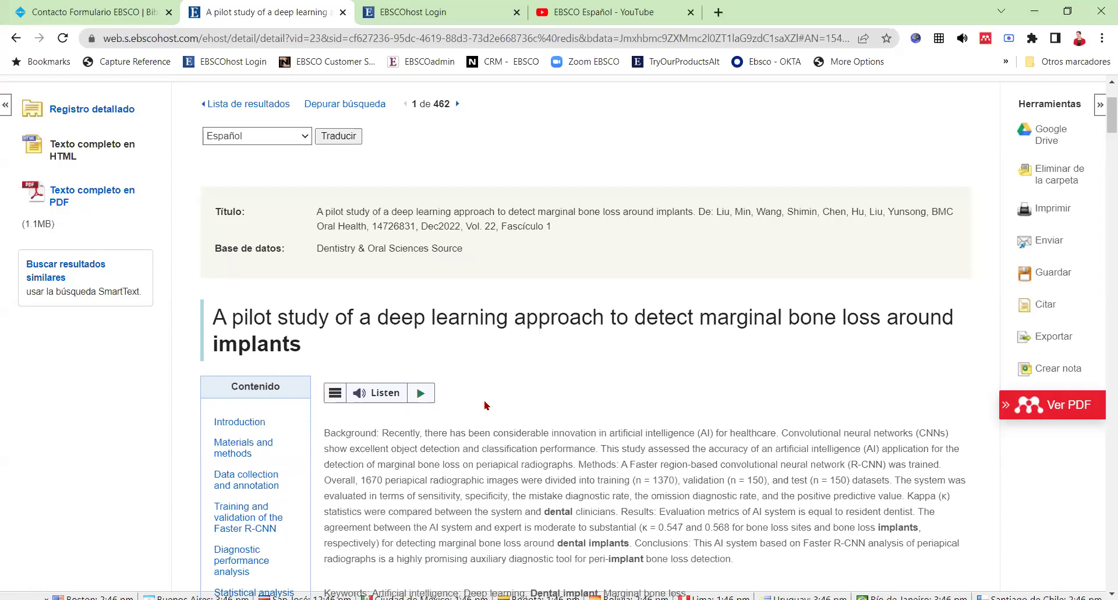
# - Open the article's detailed record and look over its authors, source and subject terms
pyautogui.scroll(2, 484, 400)
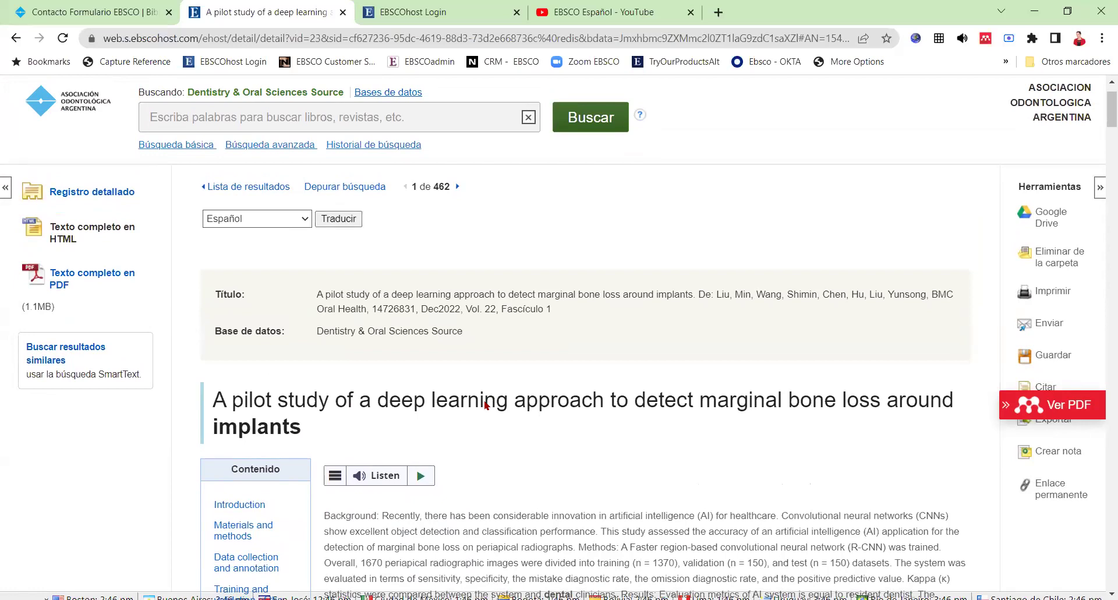
pyautogui.click(79, 199)
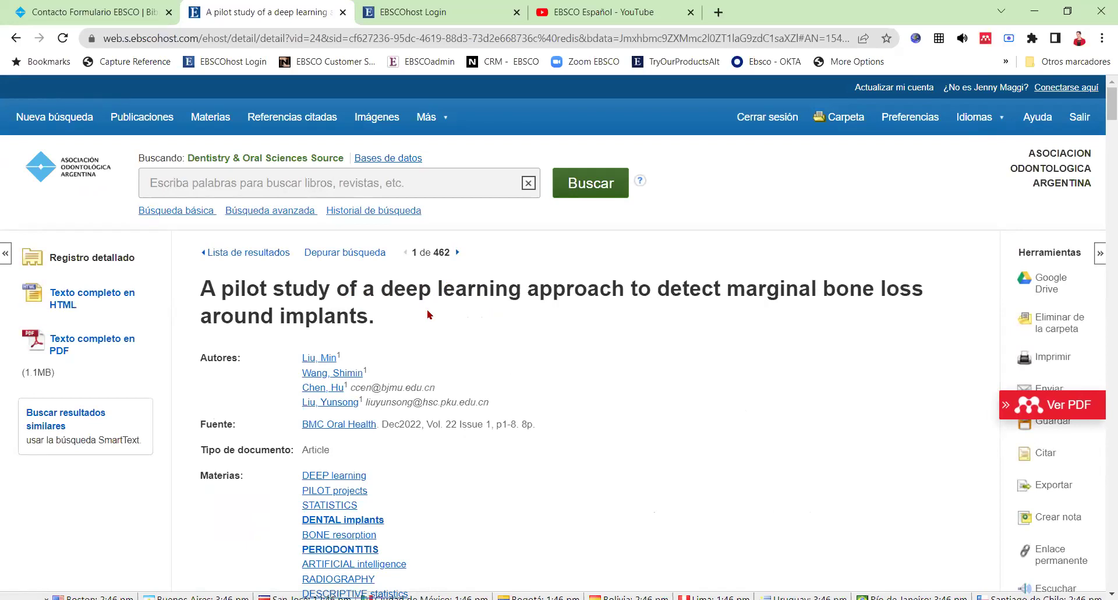
pyautogui.scroll(-2, 428, 312)
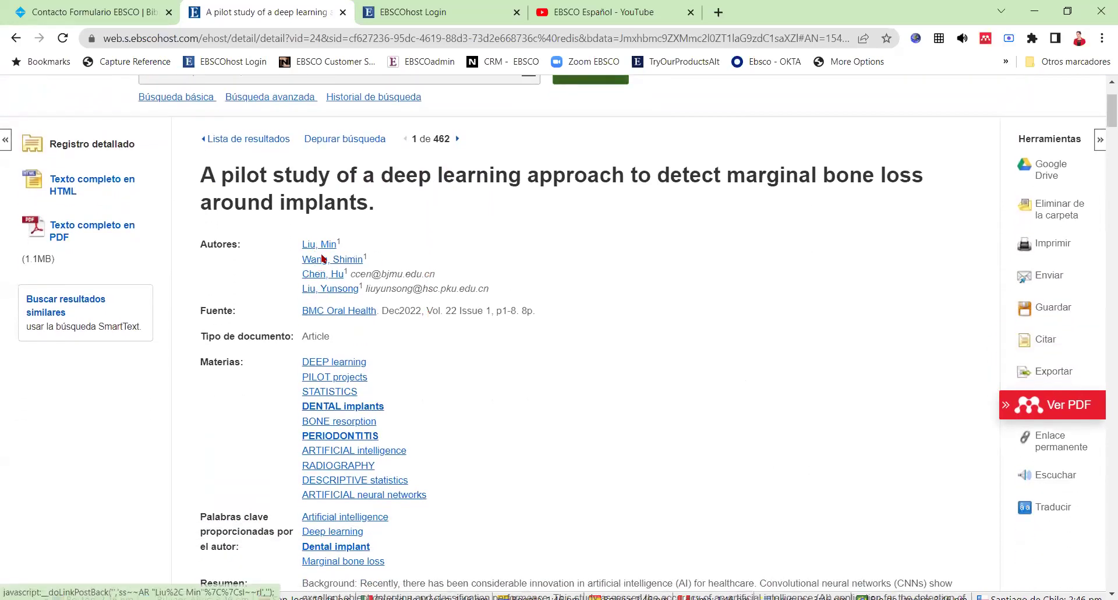
pyautogui.scroll(-2, 374, 353)
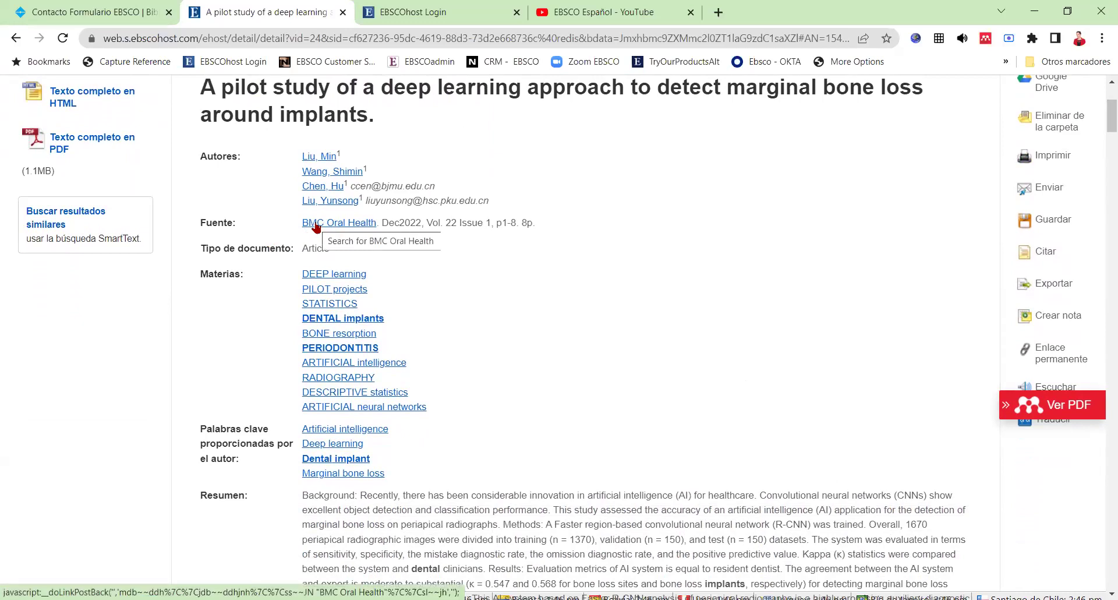
pyautogui.scroll(3, 316, 227)
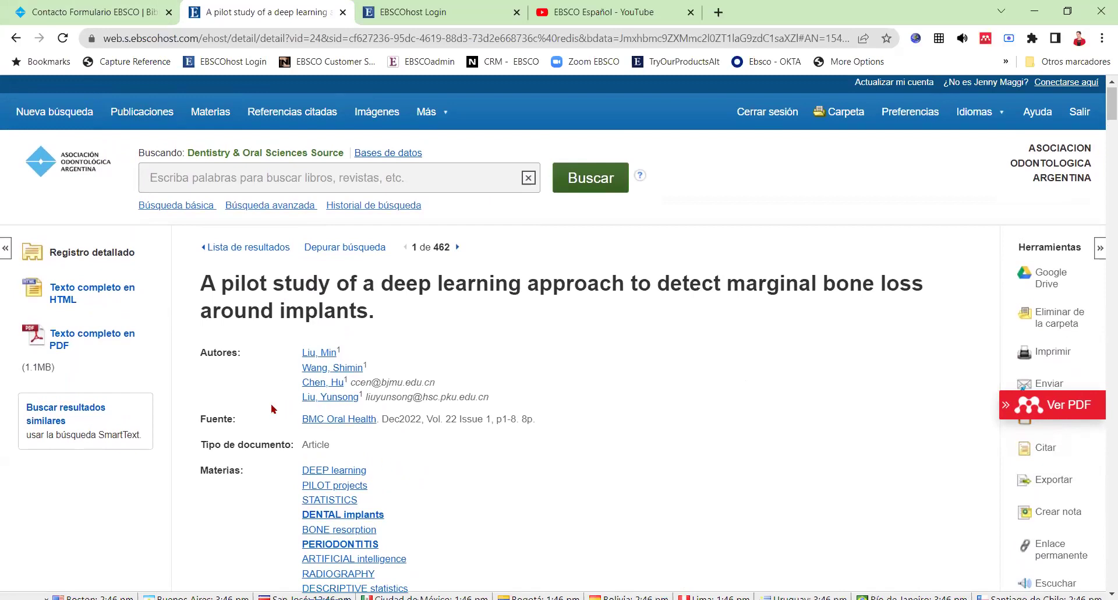
# - Open the publication details of BMC Oral Health and view its list of 2022 issues, collapsing the year again
pyautogui.click(339, 419)
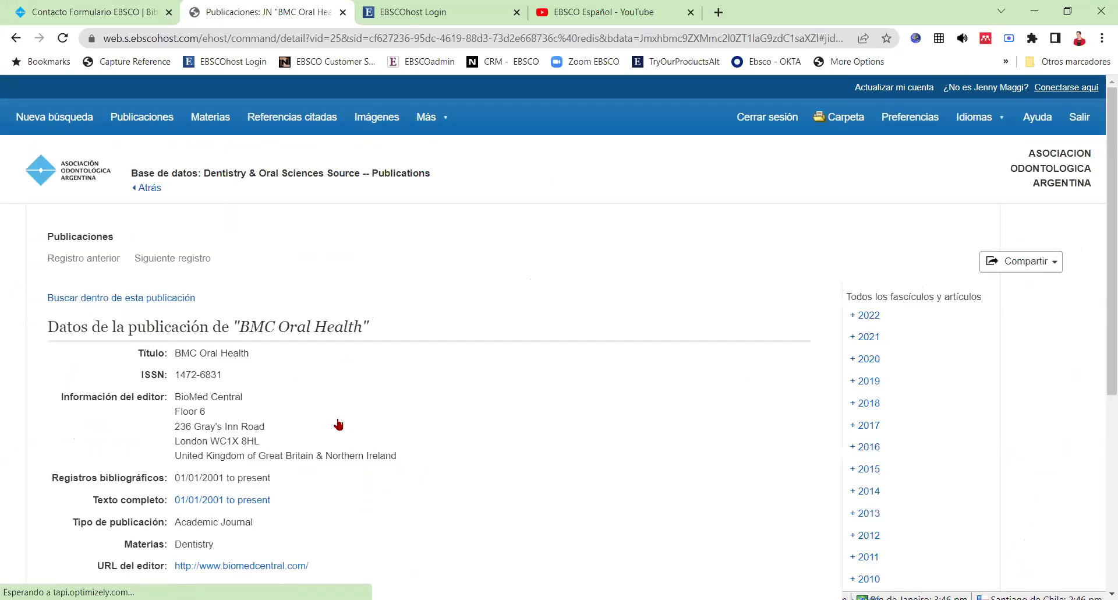
pyautogui.scroll(-3, 339, 424)
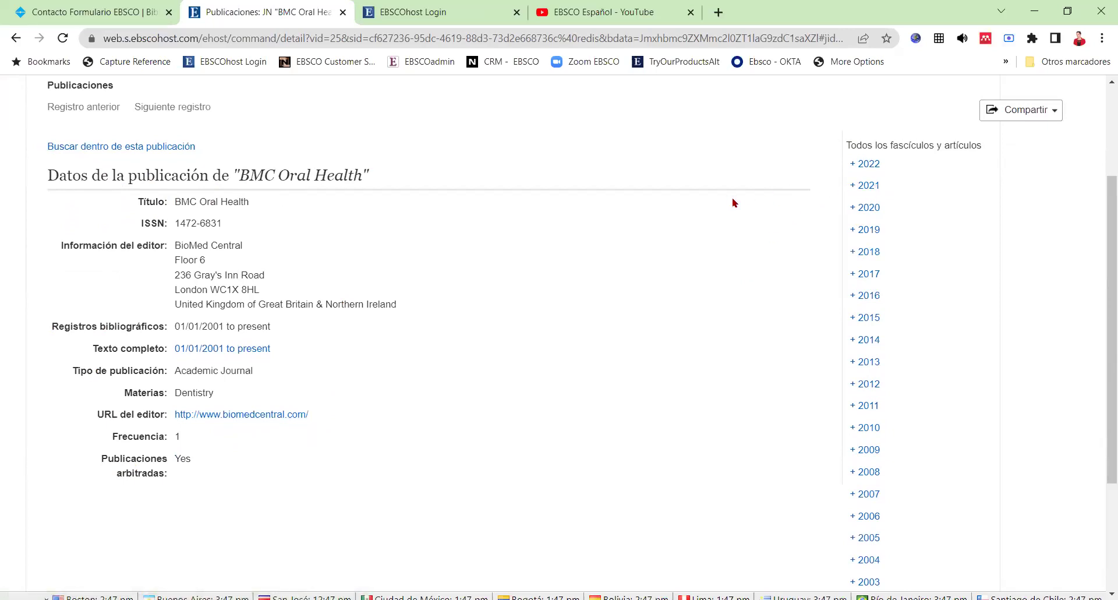
pyautogui.click(868, 166)
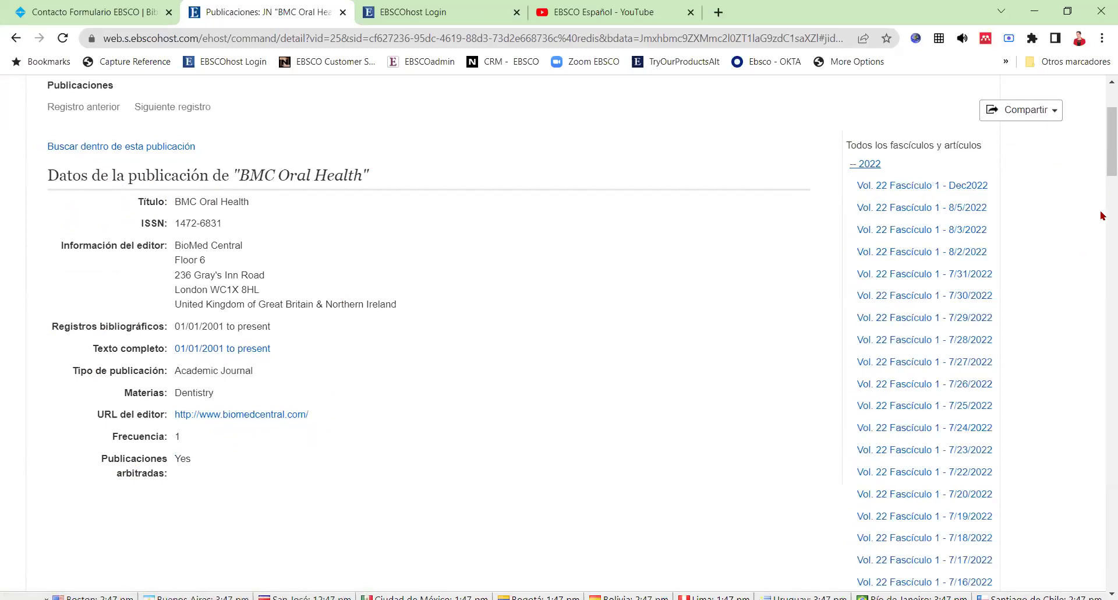
pyautogui.moveTo(1102, 171)
pyautogui.mouseDown()
pyautogui.moveTo(1100, 357)
pyautogui.moveTo(1100, 157)
pyautogui.mouseUp()
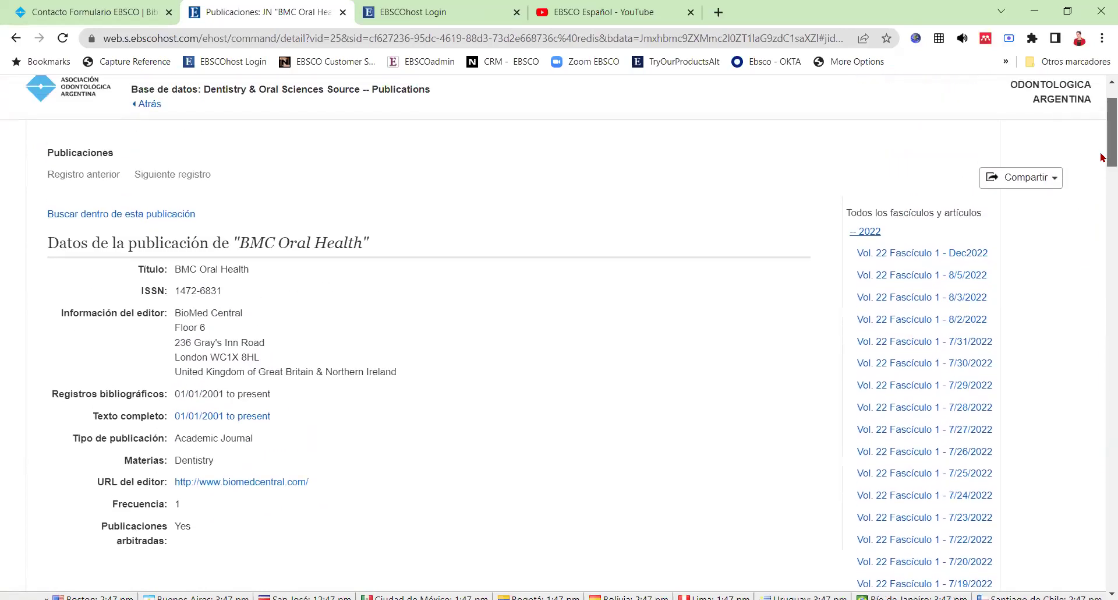
pyautogui.click(864, 233)
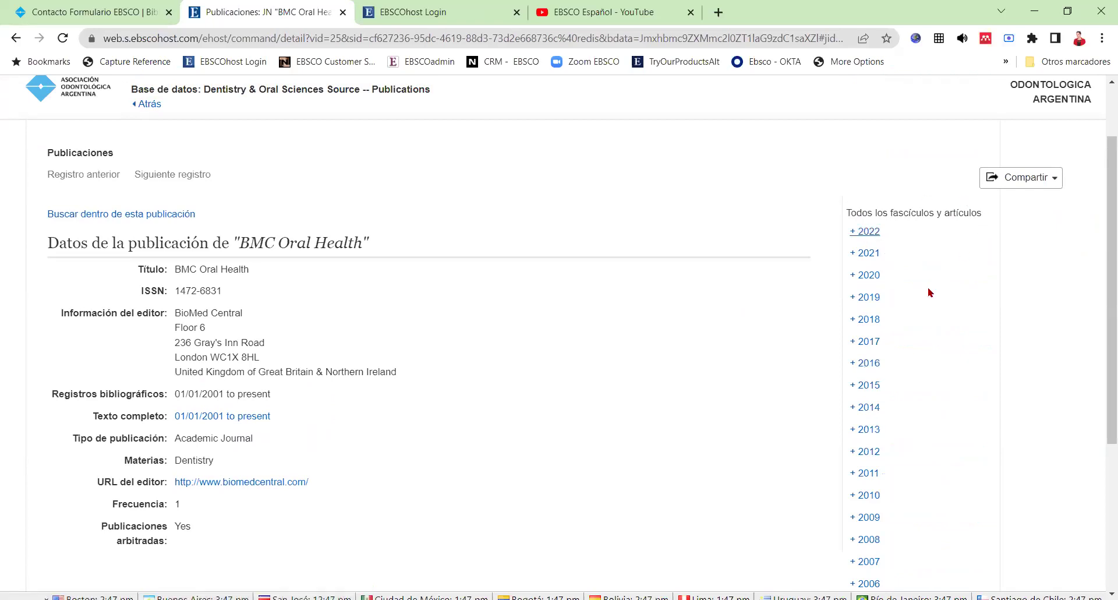
# - View the alert and permanent link options for sharing BMC Oral Health, and return to the article's detailed record
pyautogui.click(1008, 178)
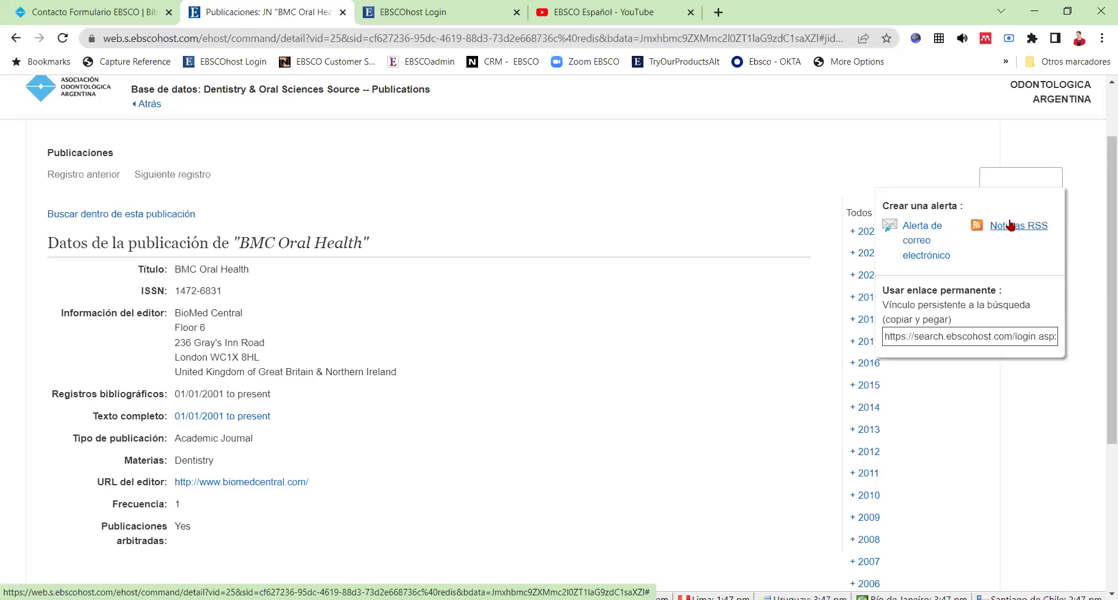
pyautogui.moveTo(1101, 200); pyautogui.dragTo(1102, 152)
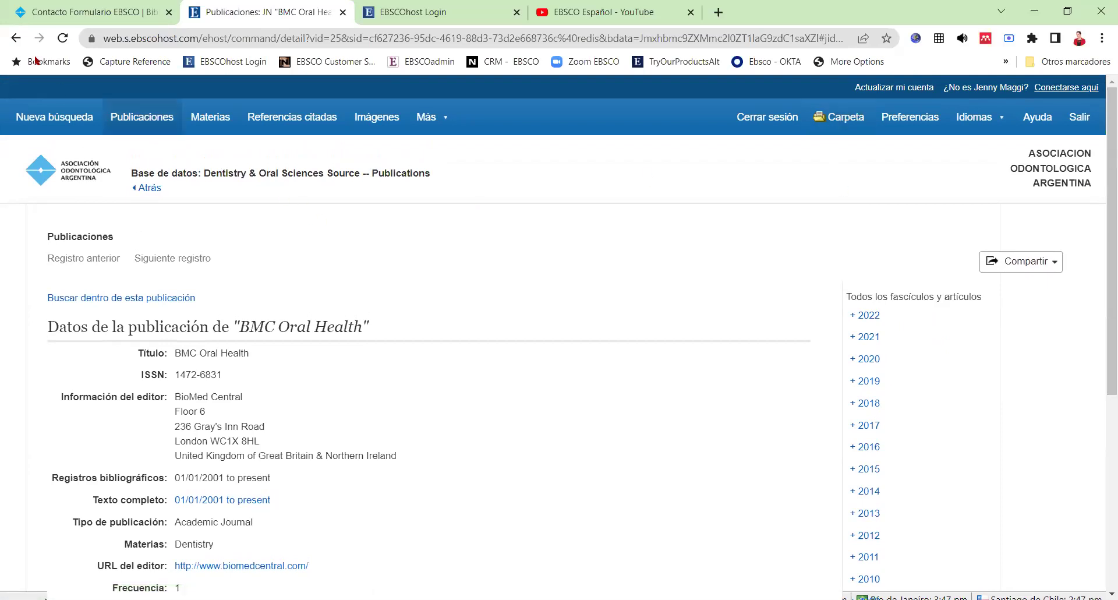
pyautogui.click(16, 38)
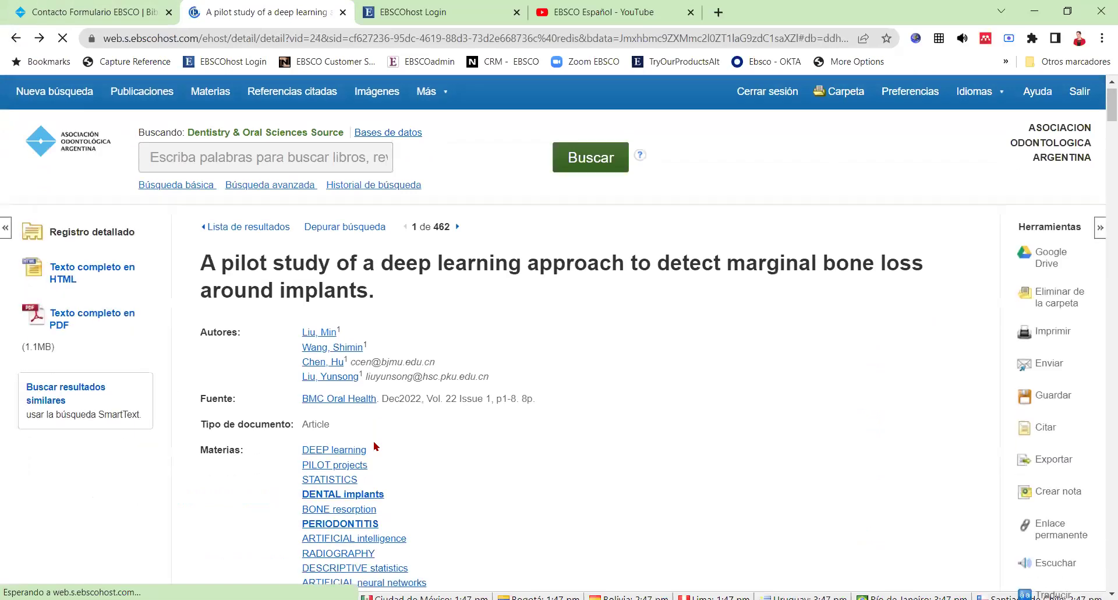
# - Review the record's subject terms, author keywords and abstract, and highlight the full author affiliations text
pyautogui.scroll(-4, 326, 435)
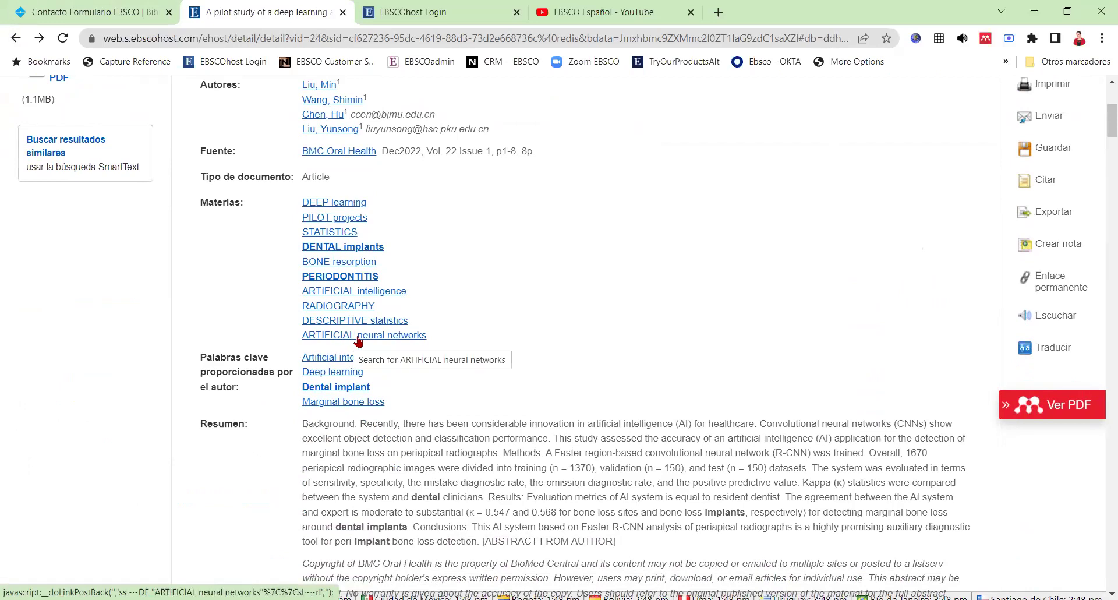
pyautogui.scroll(-1, 358, 341)
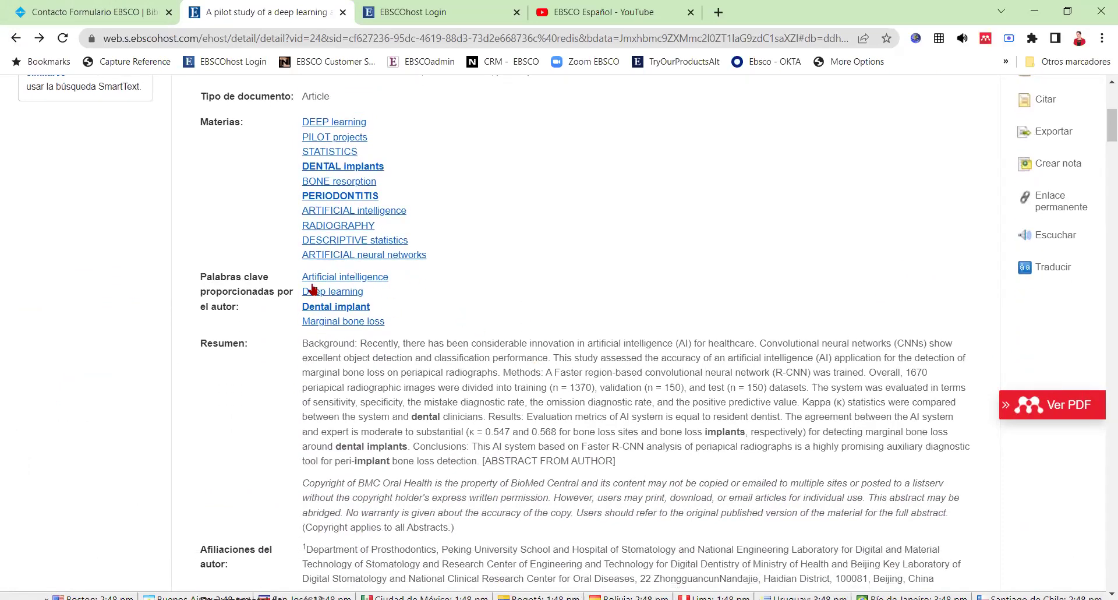
pyautogui.scroll(-1, 478, 456)
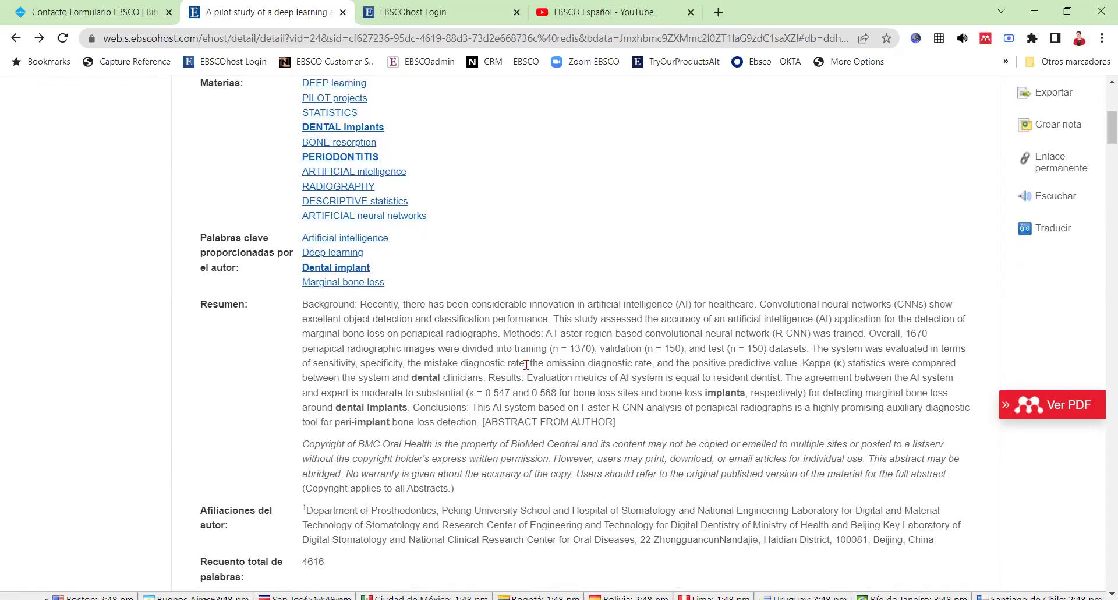
pyautogui.moveTo(303, 520); pyautogui.dragTo(944, 544)
pyautogui.scroll(-2, 944, 544)
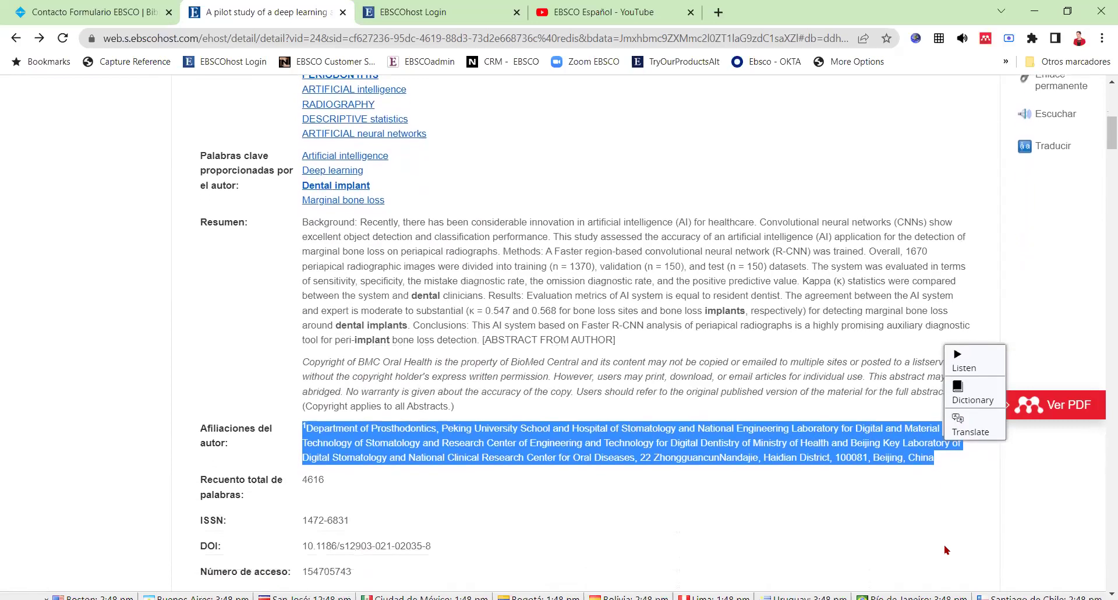
pyautogui.scroll(1, 944, 544)
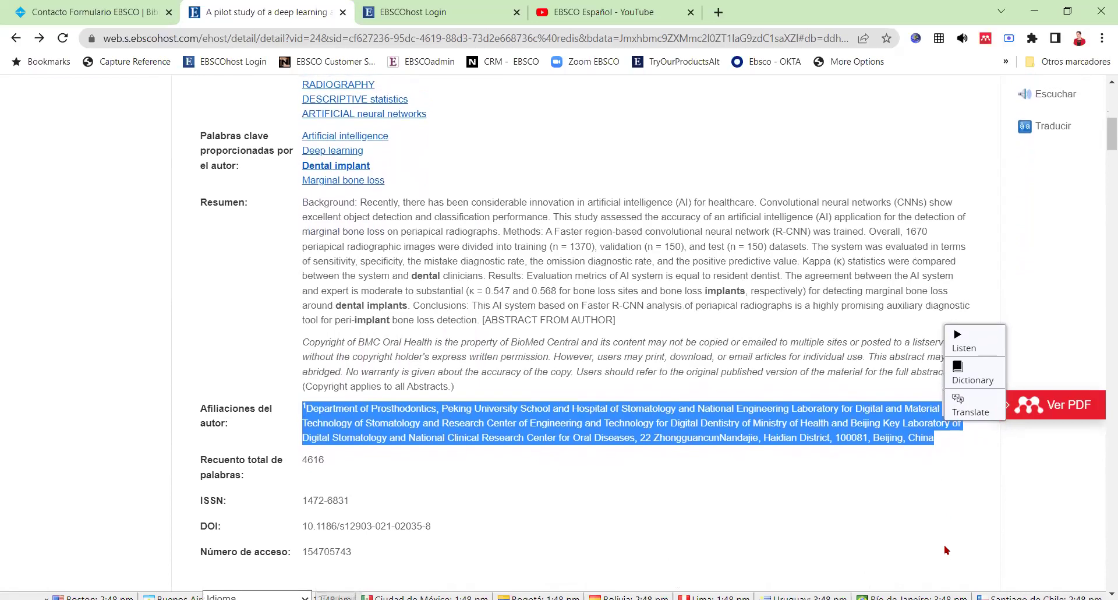
# - Highlight the record's DOI and clear the selection, and look over the full text below and the record's main fields
pyautogui.moveTo(454, 538); pyautogui.dragTo(302, 539)
pyautogui.click(453, 539)
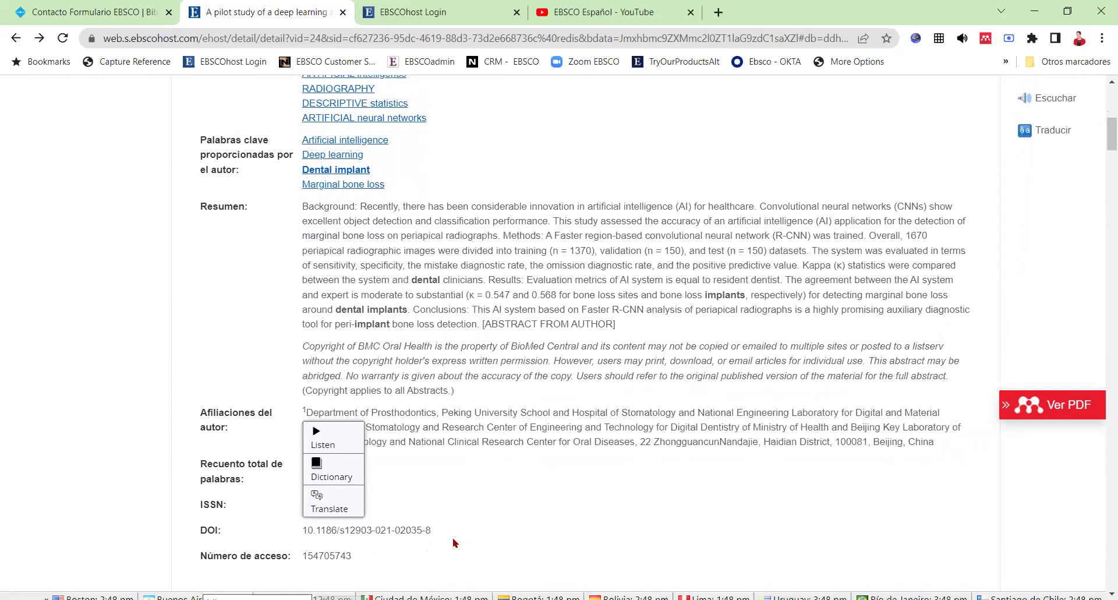
pyautogui.scroll(-1, 454, 543)
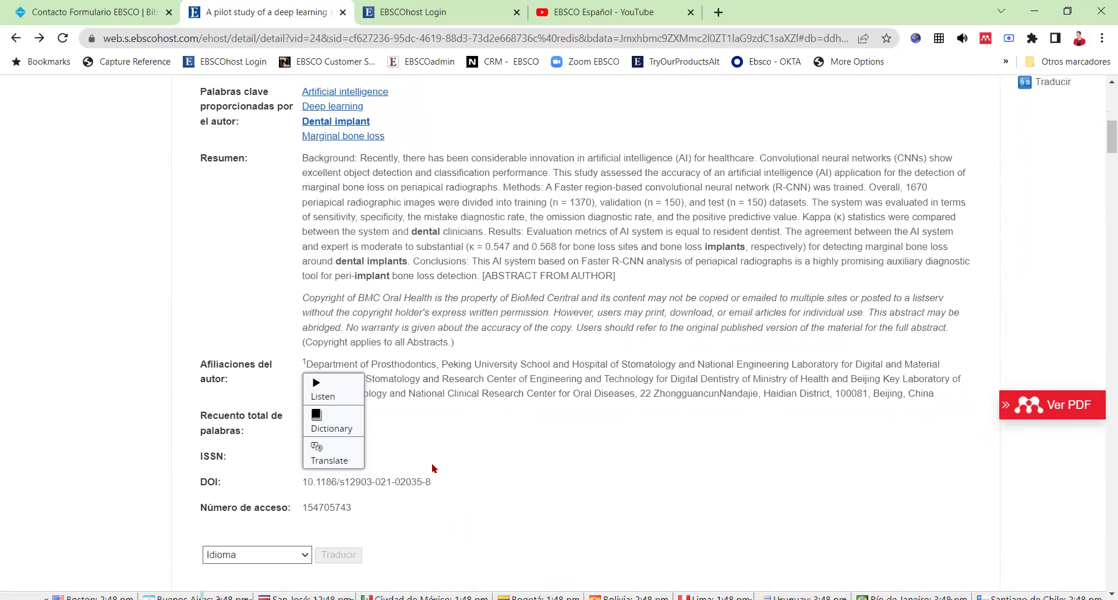
pyautogui.scroll(-5, 466, 464)
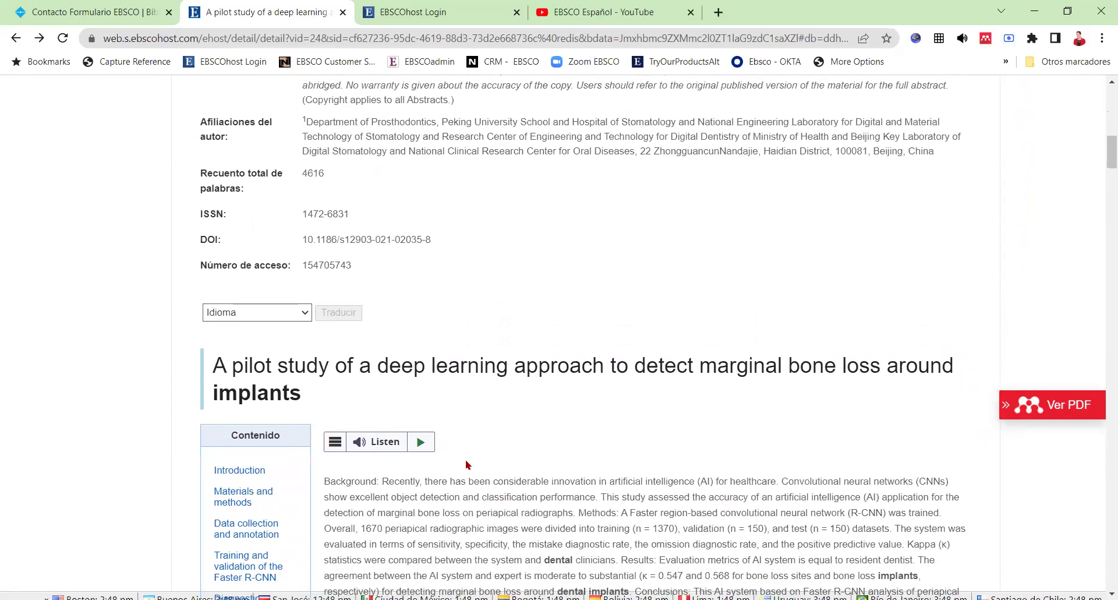
pyautogui.scroll(-3, 466, 464)
pyautogui.scroll(3, 465, 464)
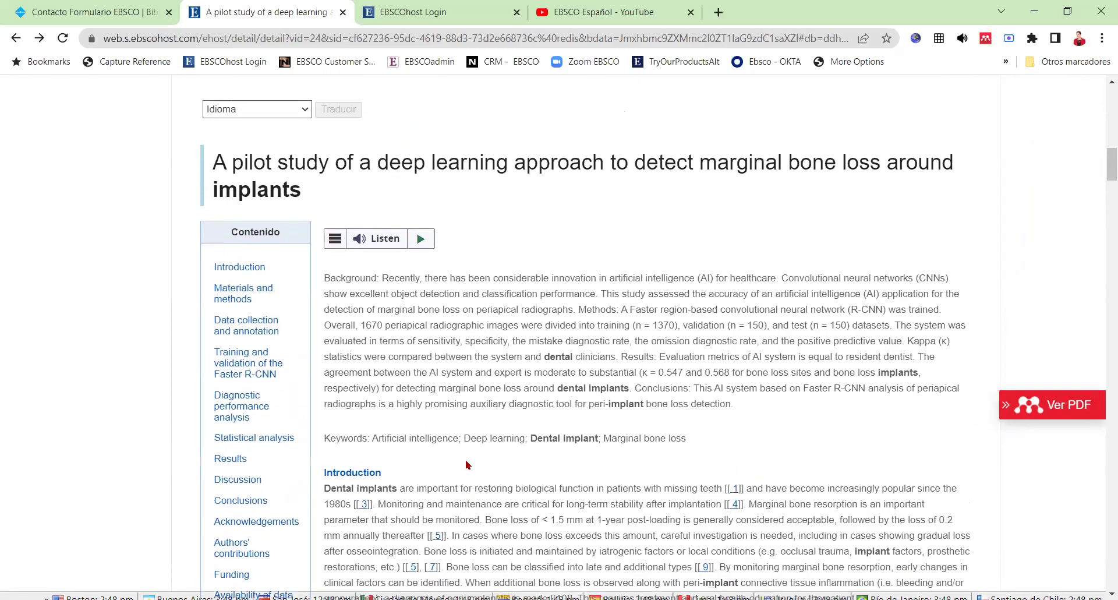
pyautogui.scroll(3, 466, 464)
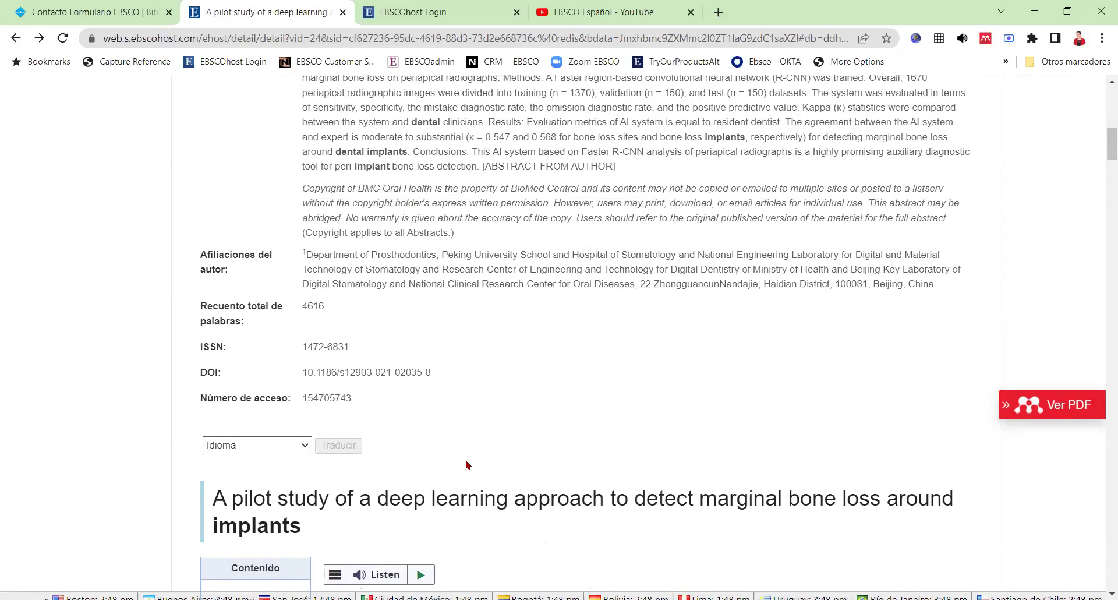
pyautogui.scroll(4, 373, 425)
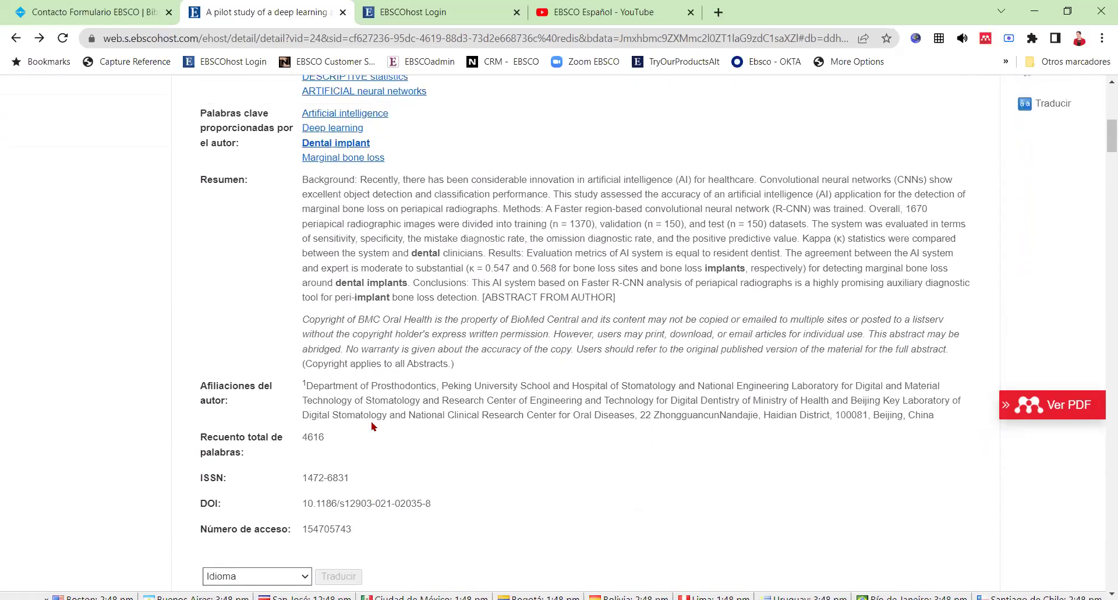
pyautogui.scroll(7, 373, 425)
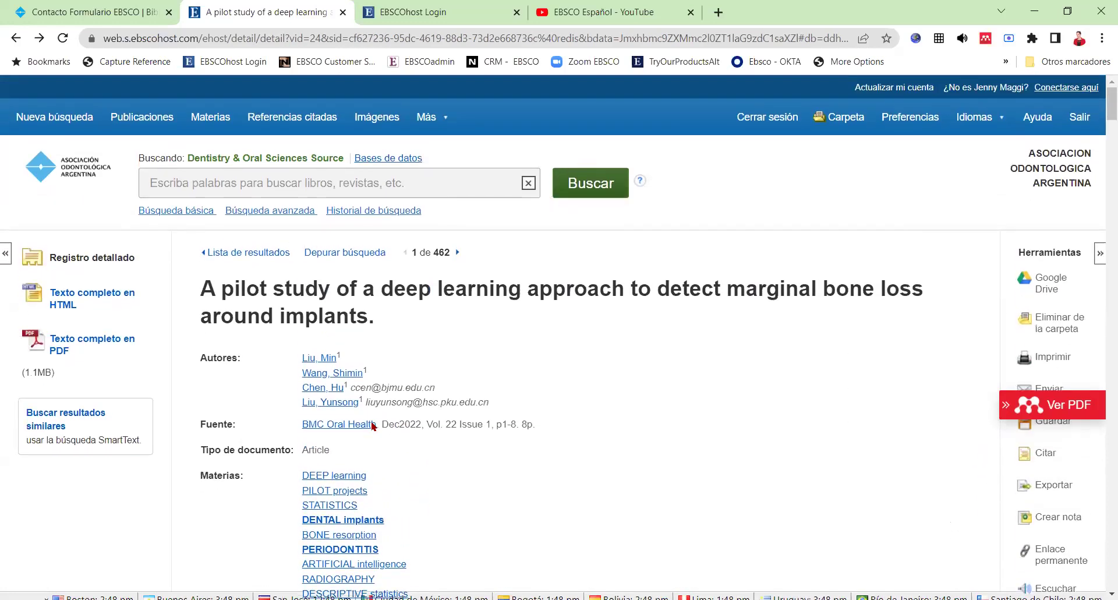
pyautogui.scroll(-2, 373, 425)
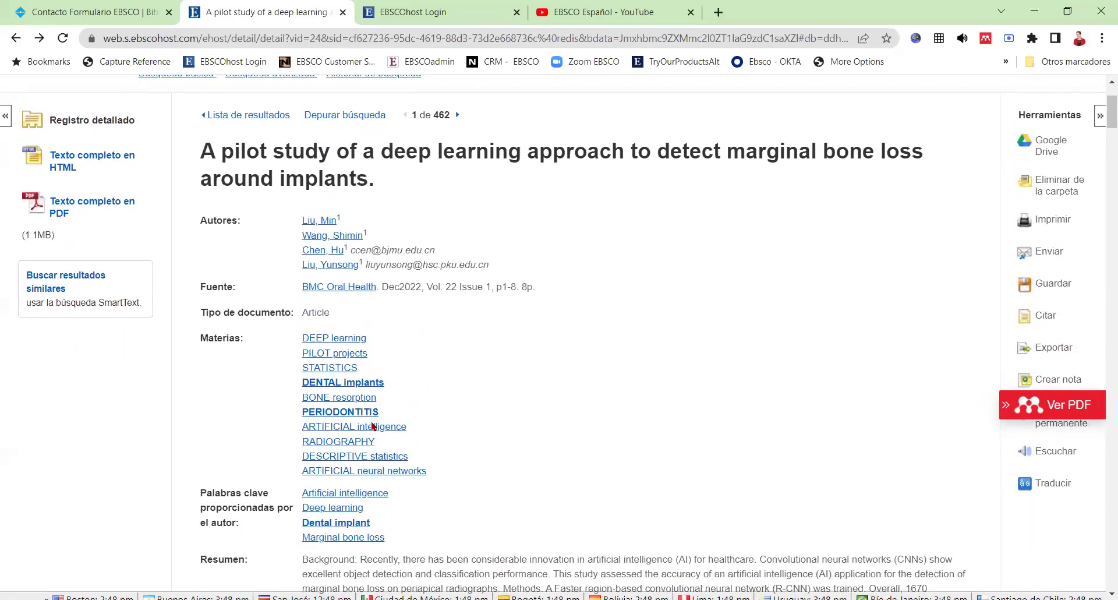